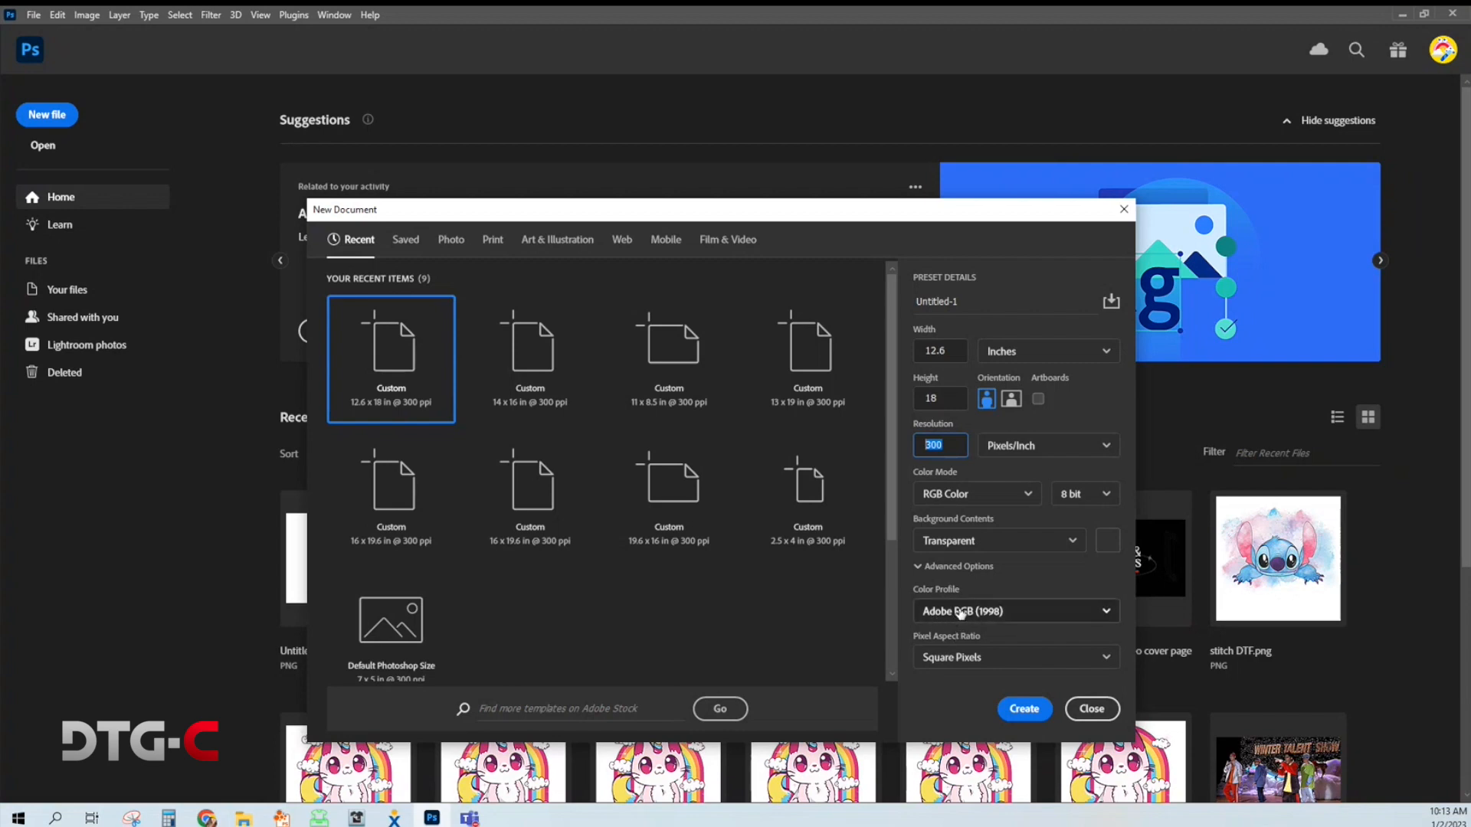
Step: Create the 12.6 x 18 inch, 300 ppi transparent document and add the text "Purrfectly" in Baby Aletha at 150 pt in the upper half
{"action": "left_click", "coordinate": [1026, 708]}
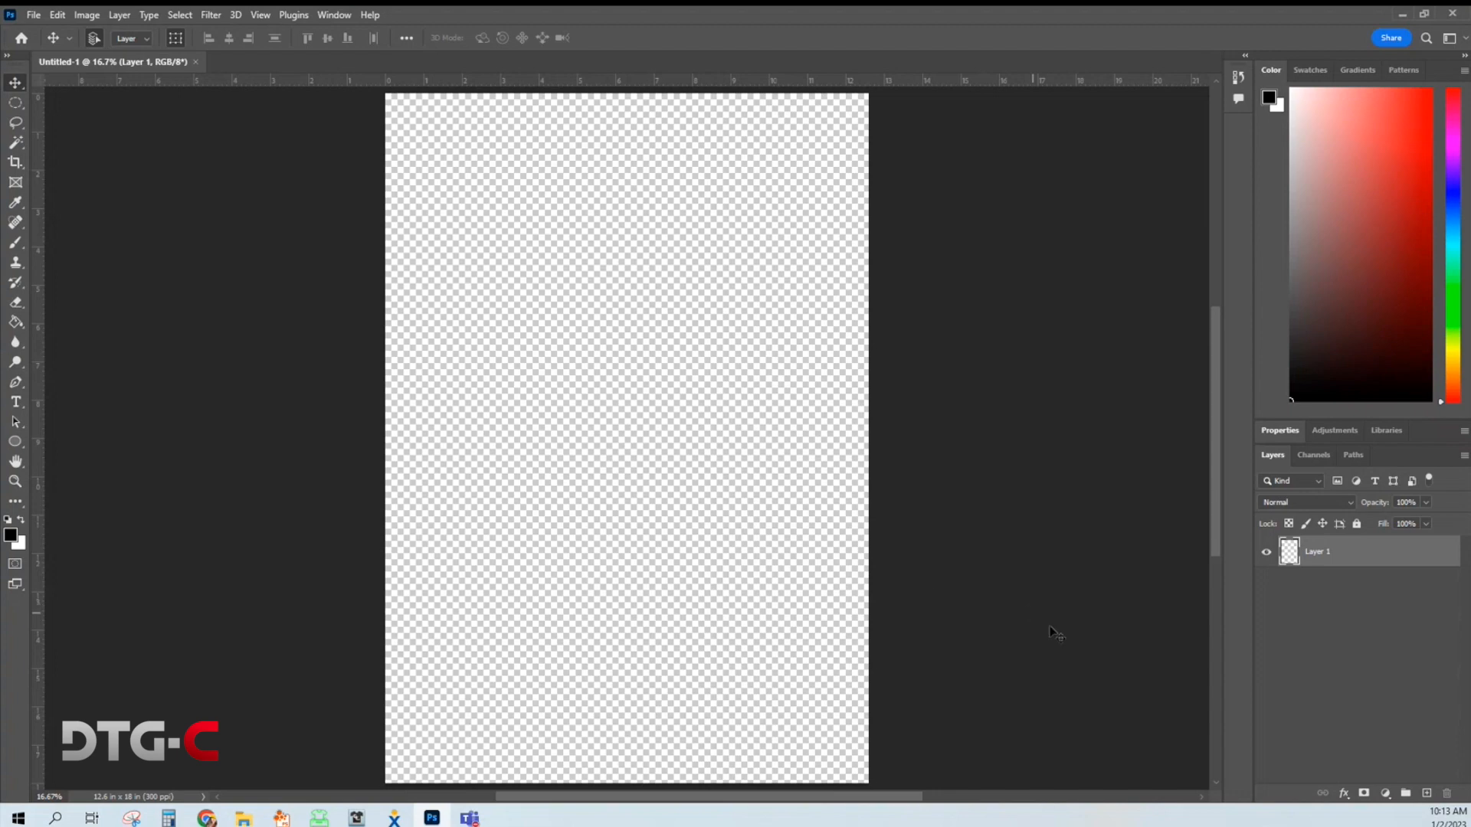
{"action": "left_click", "coordinate": [15, 403]}
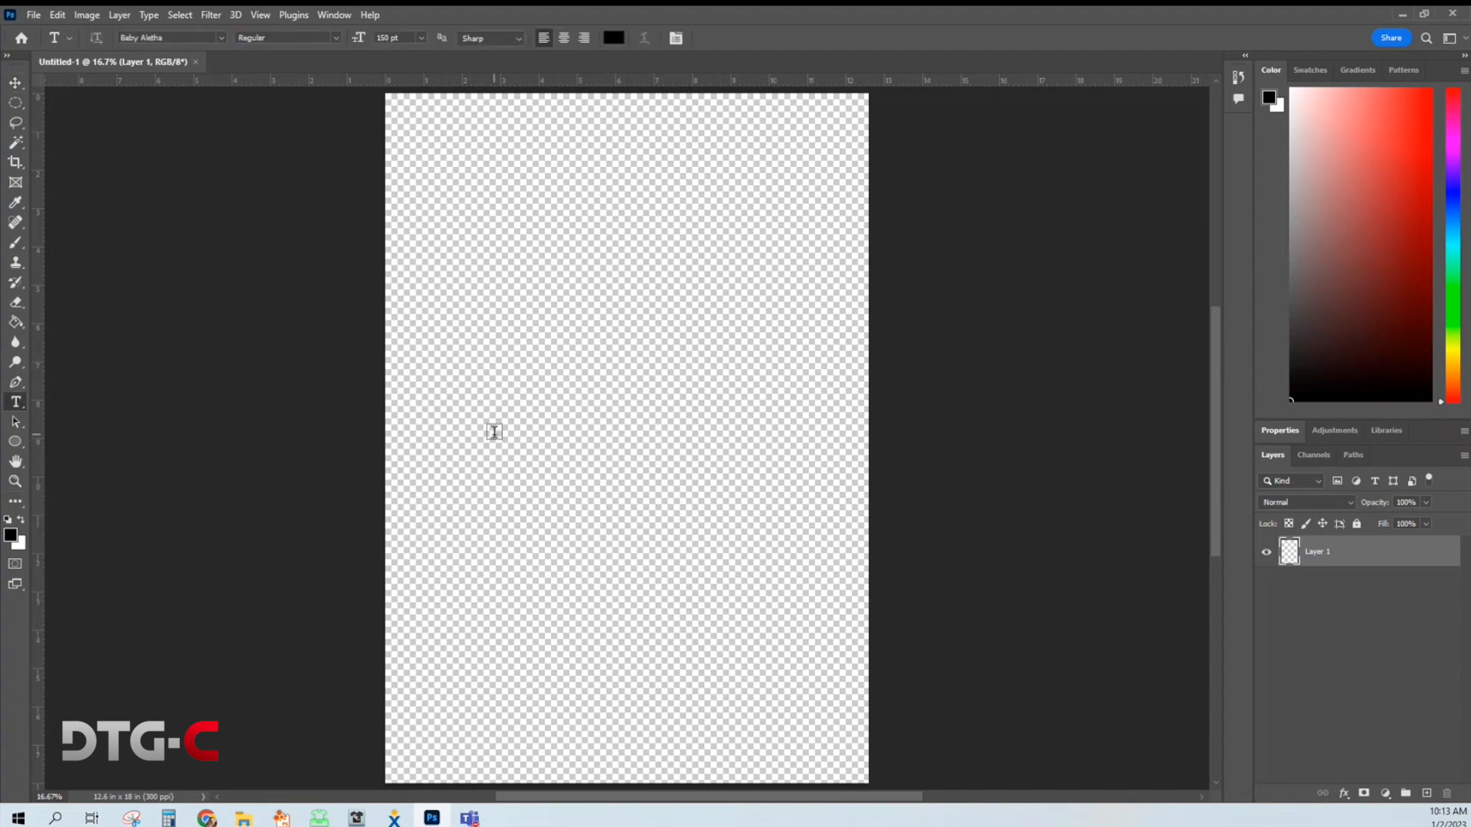
{"action": "left_click", "coordinate": [421, 294]}
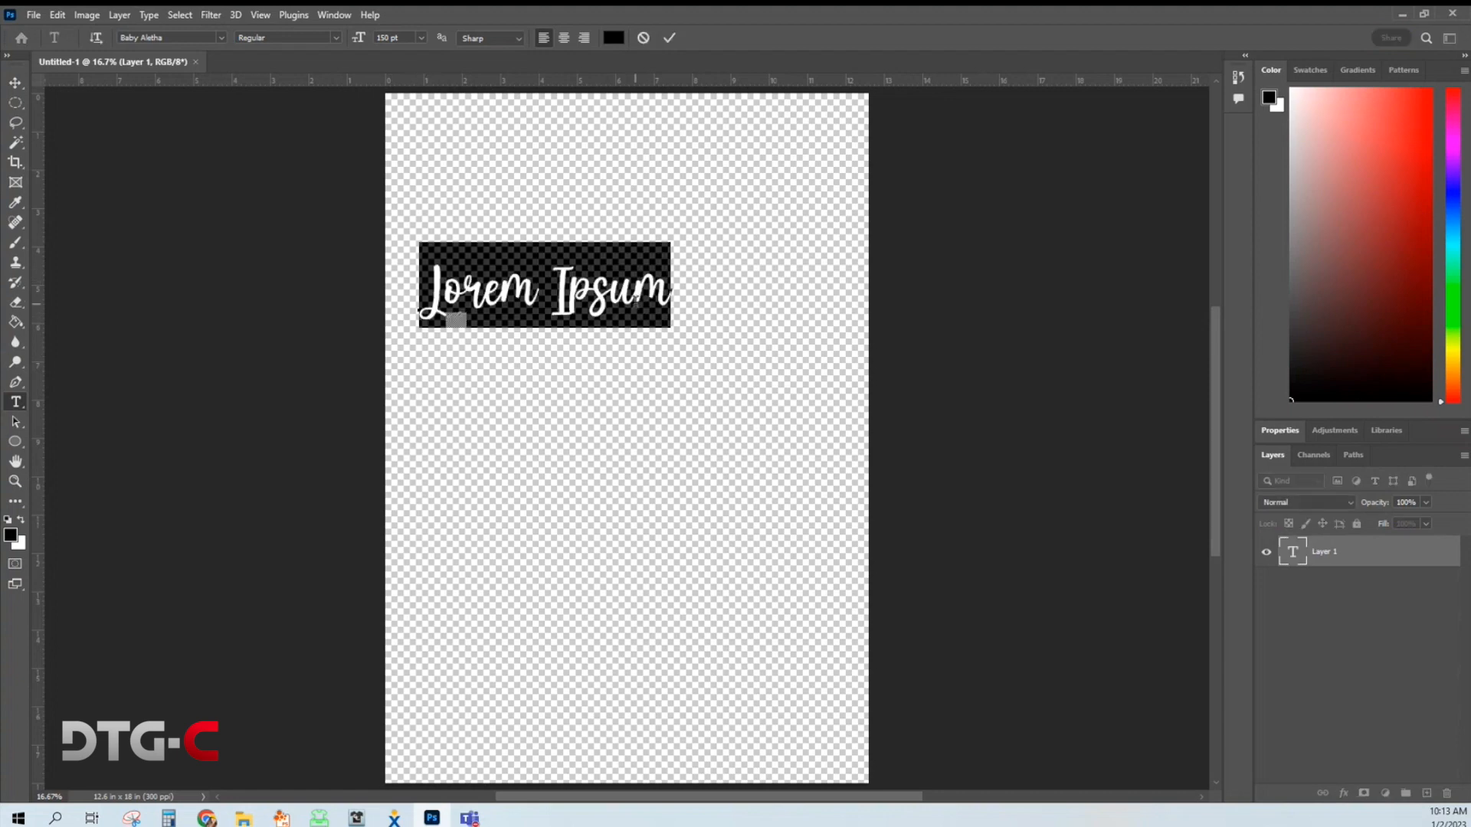
{"action": "type", "text": "Purrf"}
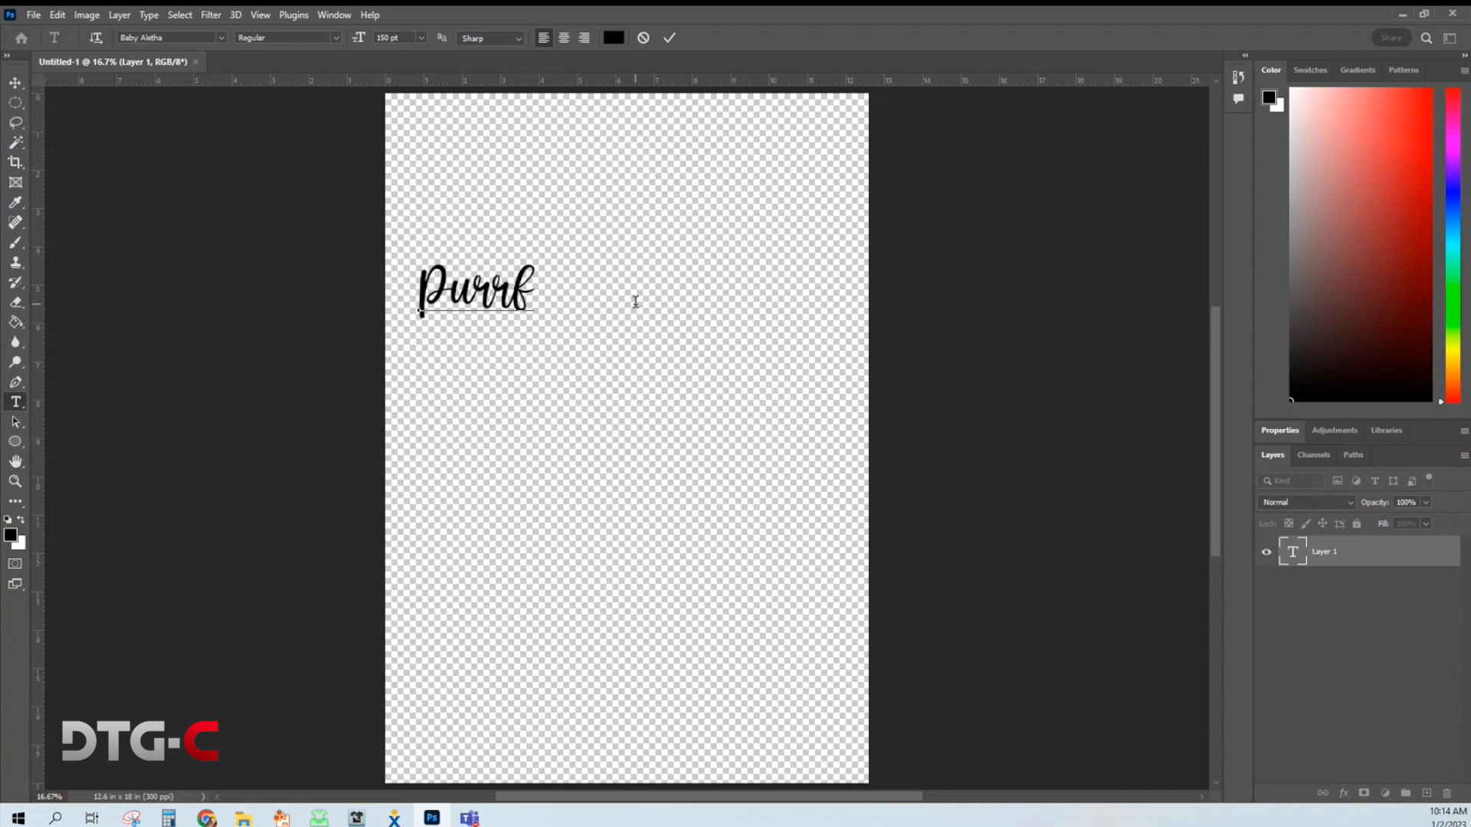
{"action": "type", "text": "ectly"}
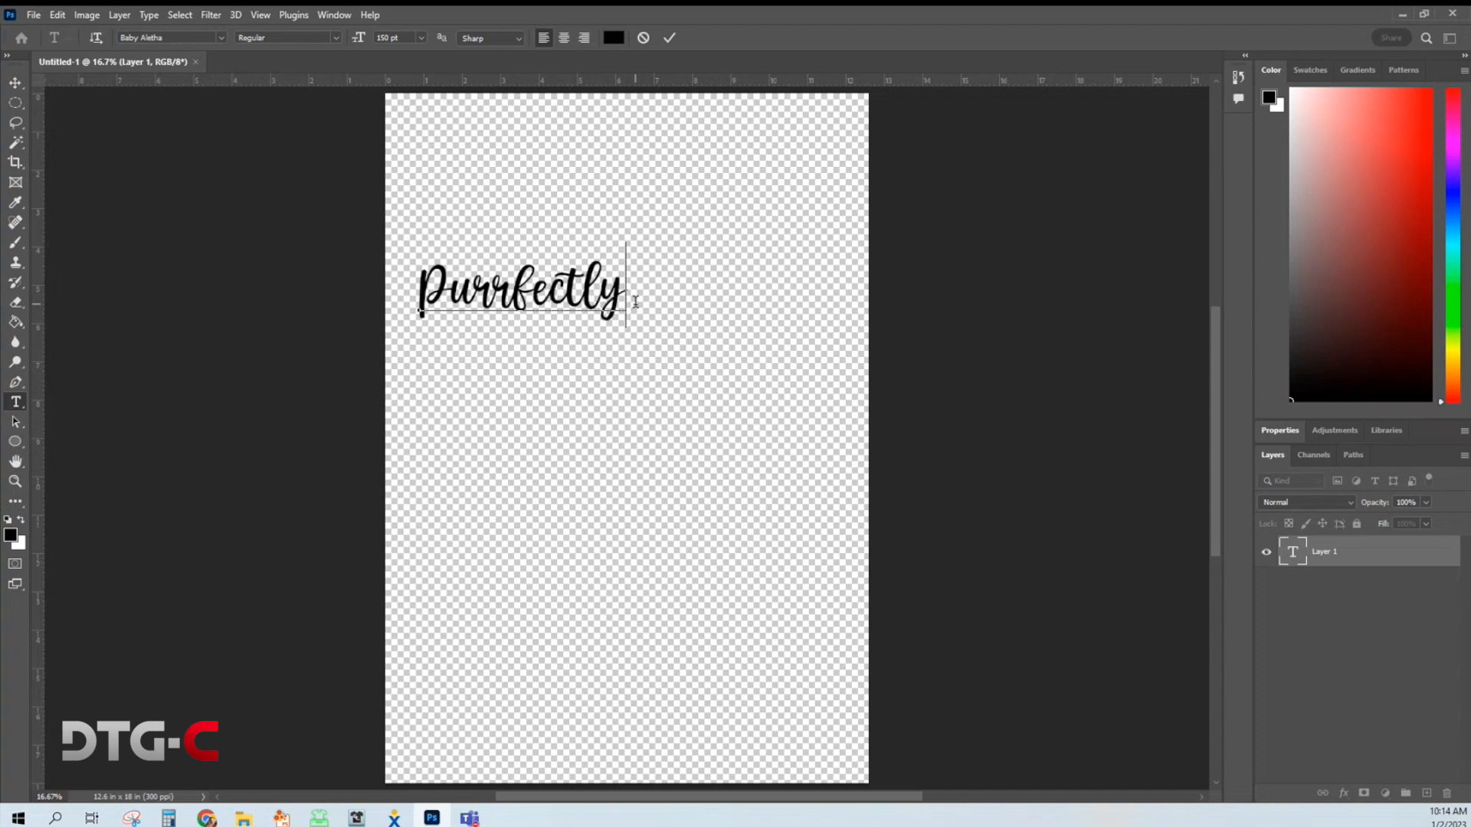
{"action": "left_click", "coordinate": [220, 36]}
{"action": "left_click", "coordinate": [221, 37]}
{"action": "left_click", "coordinate": [670, 39]}
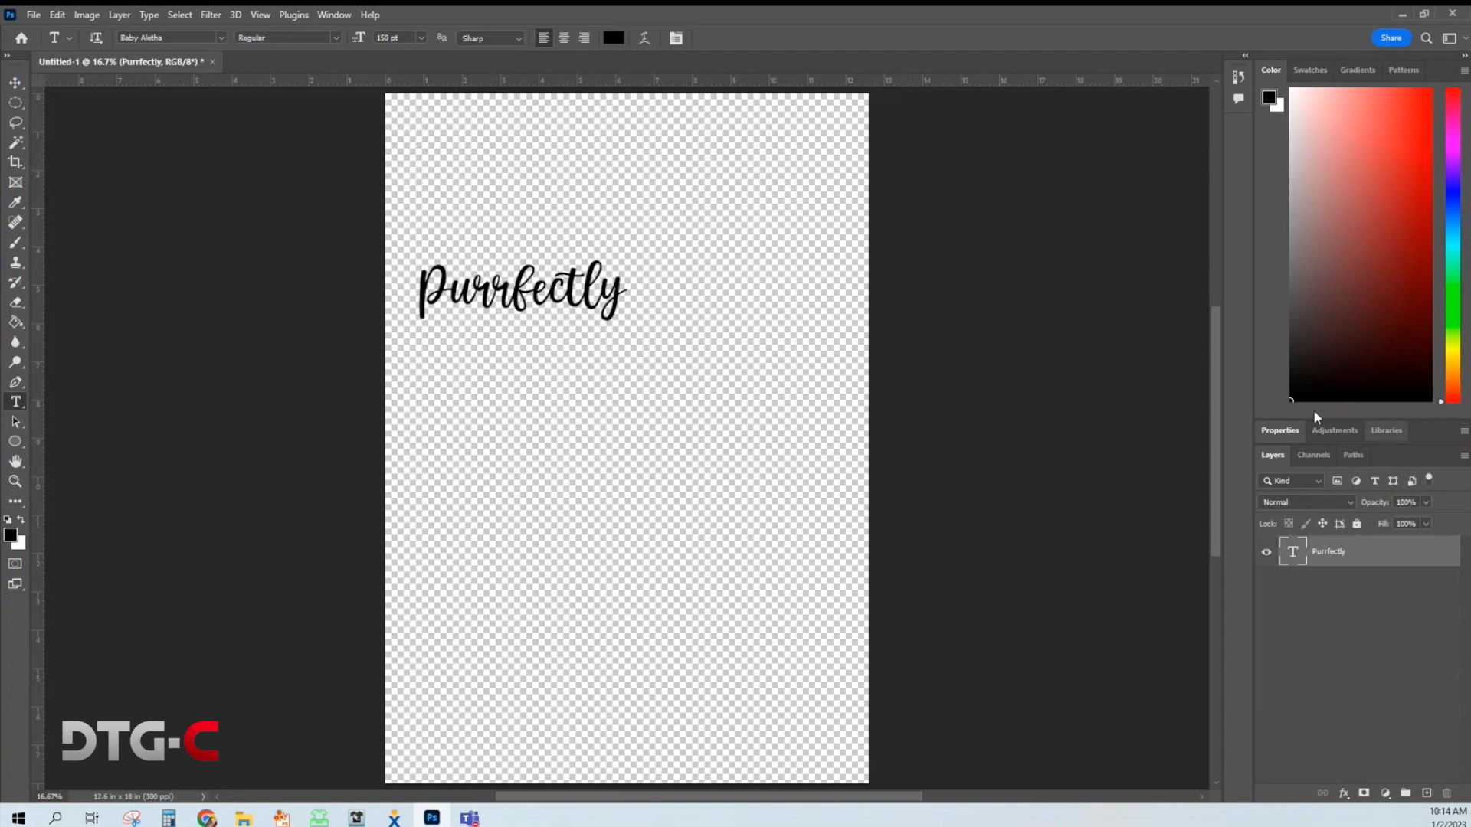
Step: Add a Stroke effect to the Purrfectly text layer, keeping the lettering uncovered by the Layer Style dialog
{"action": "double_click", "coordinate": [1400, 555]}
{"action": "left_click_drag", "start_coordinate": [1007, 174], "coordinate": [880, 168]}
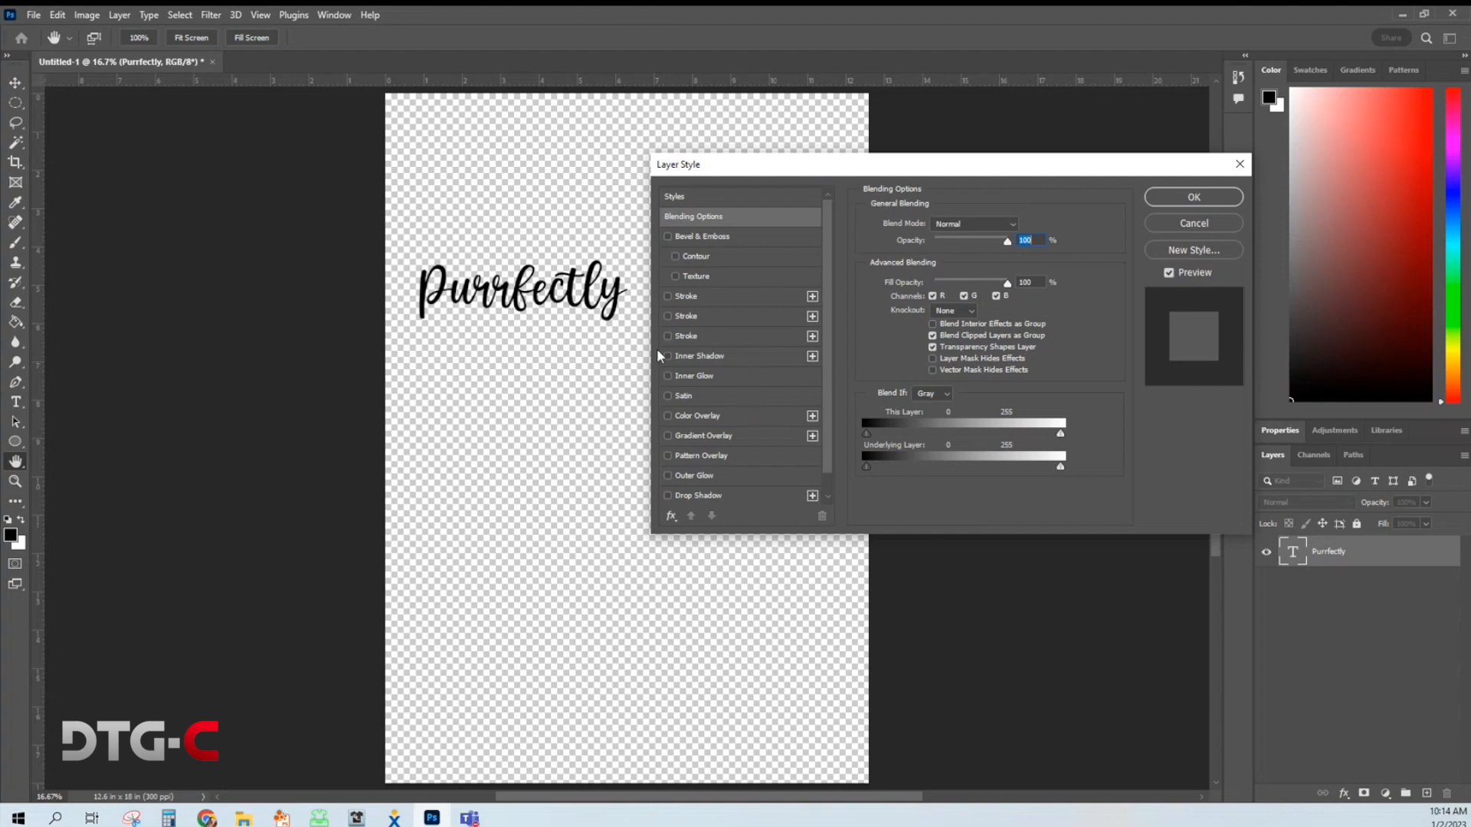
{"action": "left_click", "coordinate": [717, 296]}
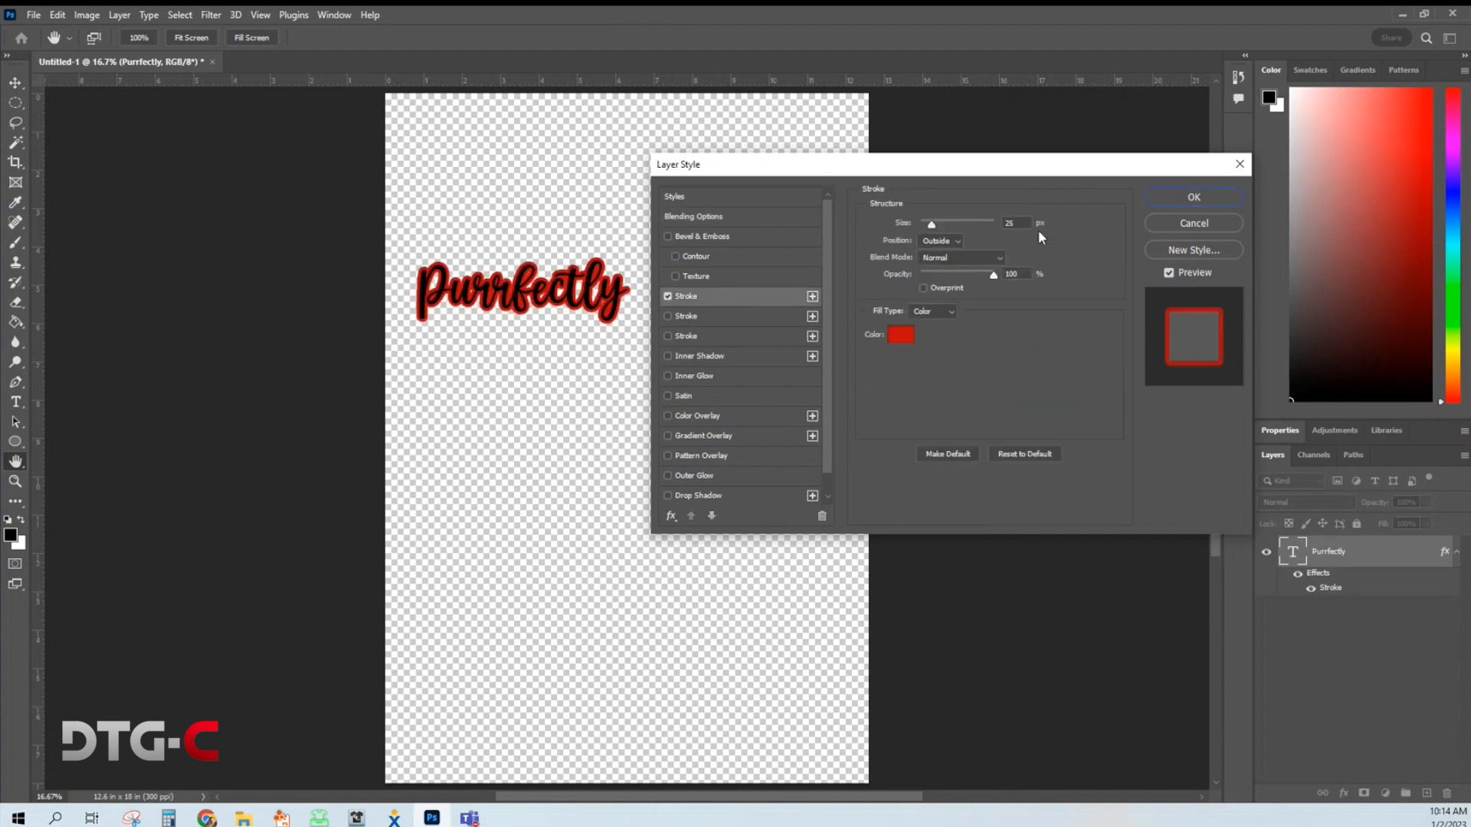
Step: Try a thicker stroke of 43 px around the Purrfectly text with the Normal blend mode
{"action": "left_click", "coordinate": [1015, 224]}
{"action": "scroll", "coordinate": [1021, 232], "scroll_direction": "up", "scroll_amount": 12}
{"action": "scroll", "coordinate": [1020, 222], "scroll_direction": "up", "scroll_amount": 5}
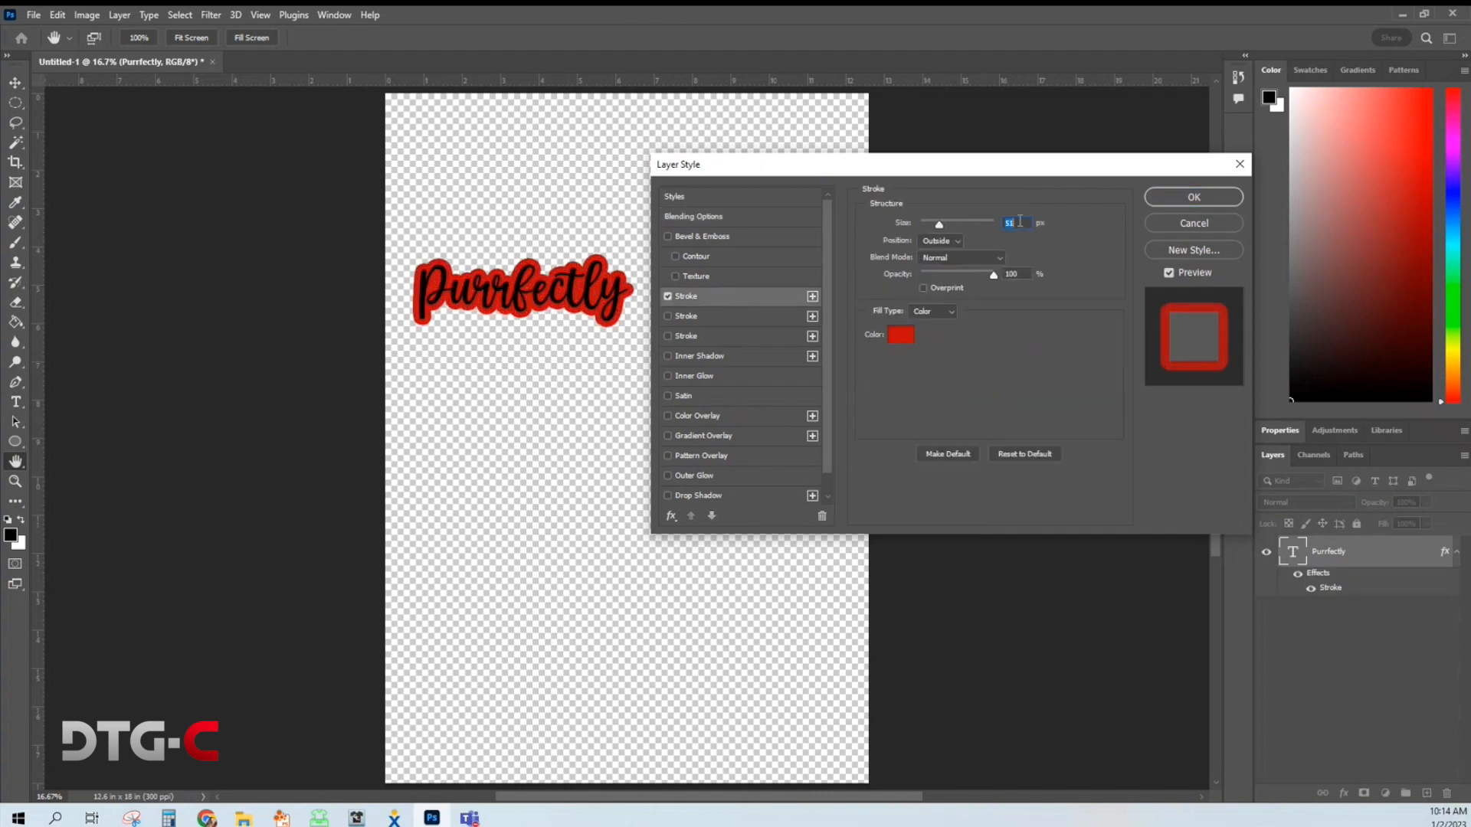
{"action": "scroll", "coordinate": [1005, 258], "scroll_direction": "down", "scroll_amount": 4}
{"action": "scroll", "coordinate": [1004, 259], "scroll_direction": "down", "scroll_amount": 1}
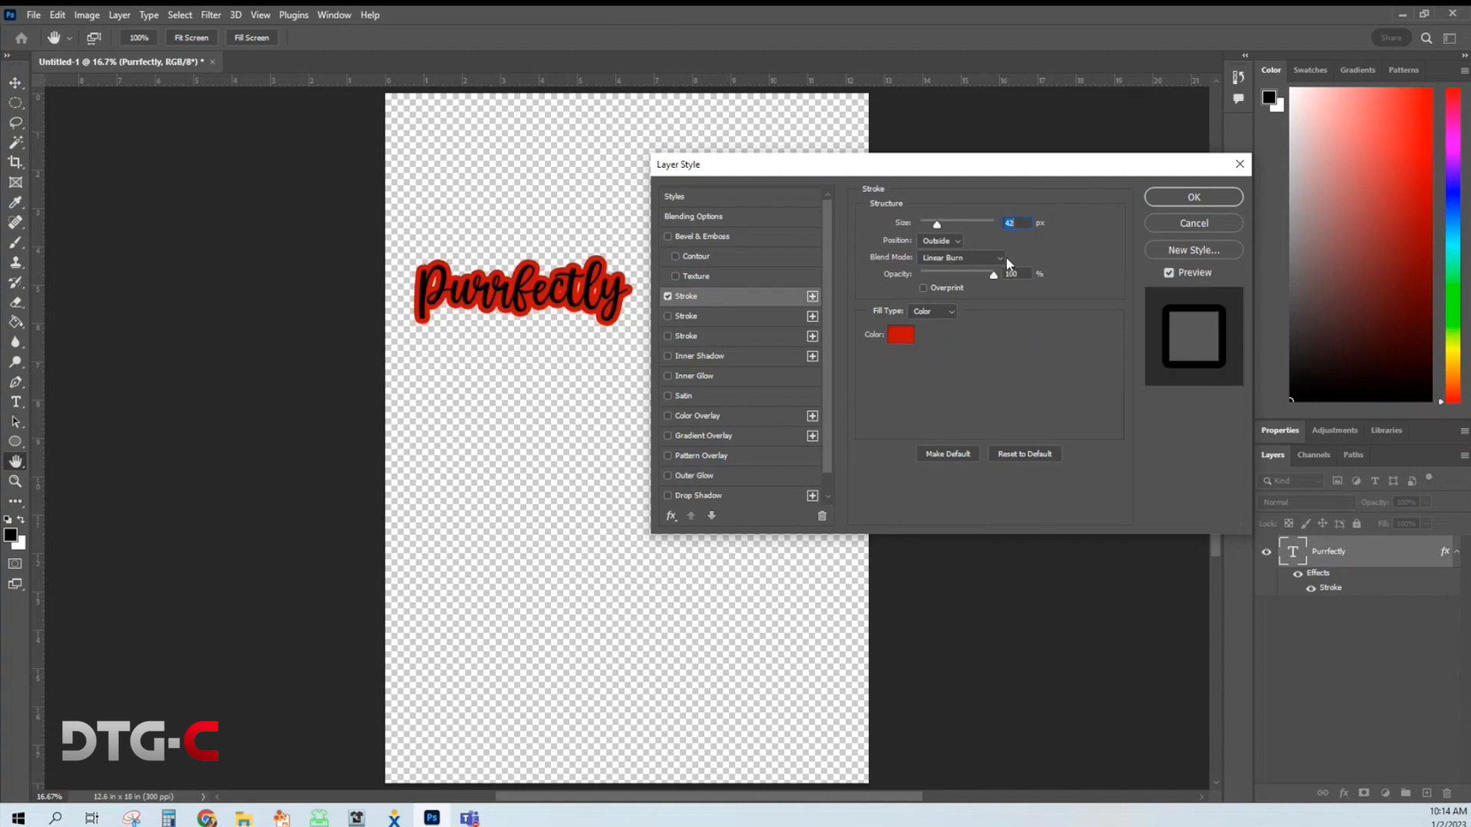
{"action": "left_click", "coordinate": [1007, 259]}
{"action": "left_click", "coordinate": [958, 270]}
Step: Preview the Inside and Center positions for the Purrfectly stroke and return it to Outside
{"action": "left_click", "coordinate": [941, 241]}
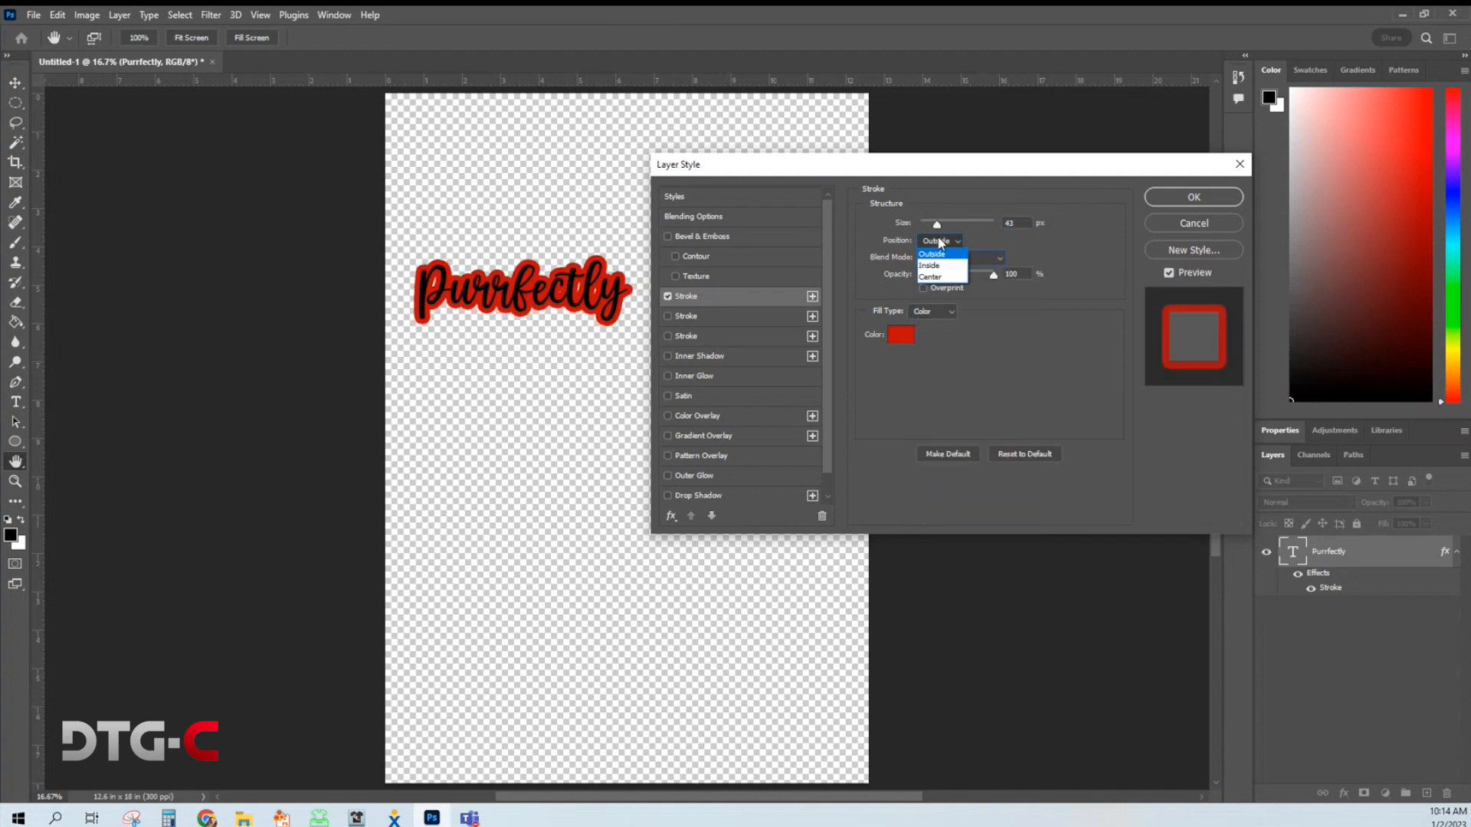
{"action": "left_click", "coordinate": [930, 265]}
{"action": "left_click", "coordinate": [940, 240]}
{"action": "left_click", "coordinate": [930, 276]}
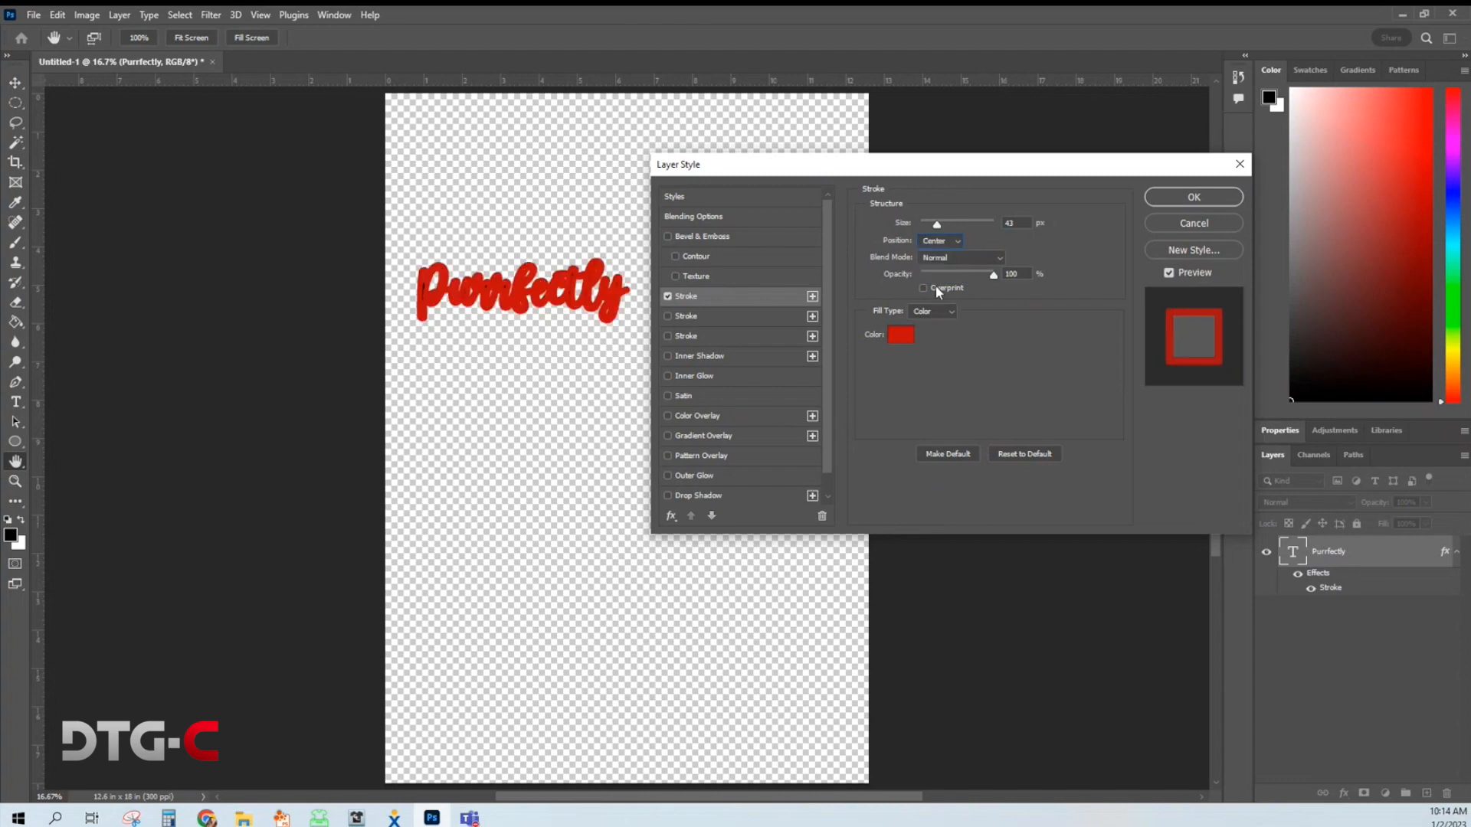
{"action": "left_click", "coordinate": [940, 240]}
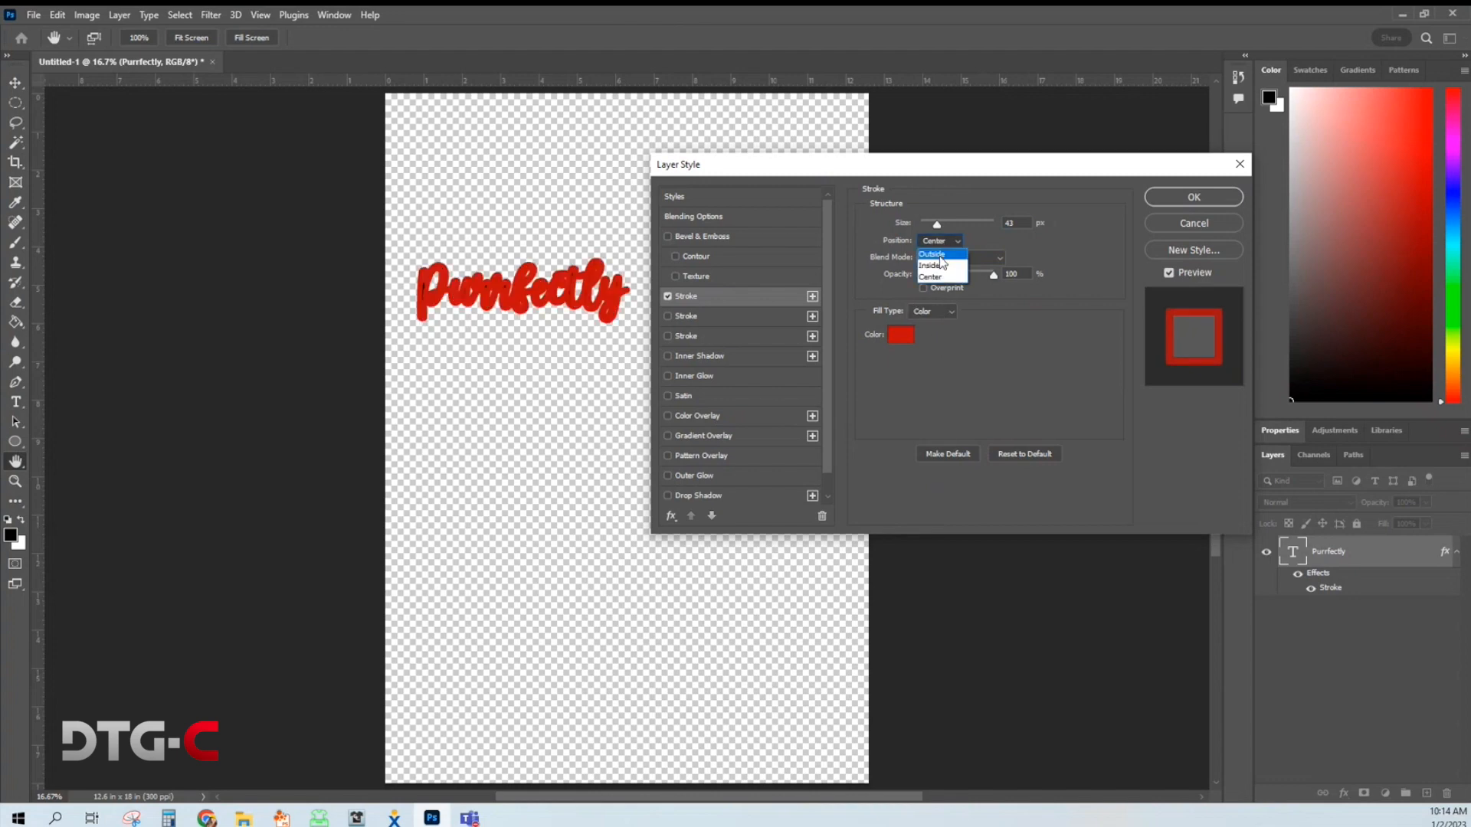
{"action": "left_click", "coordinate": [930, 254]}
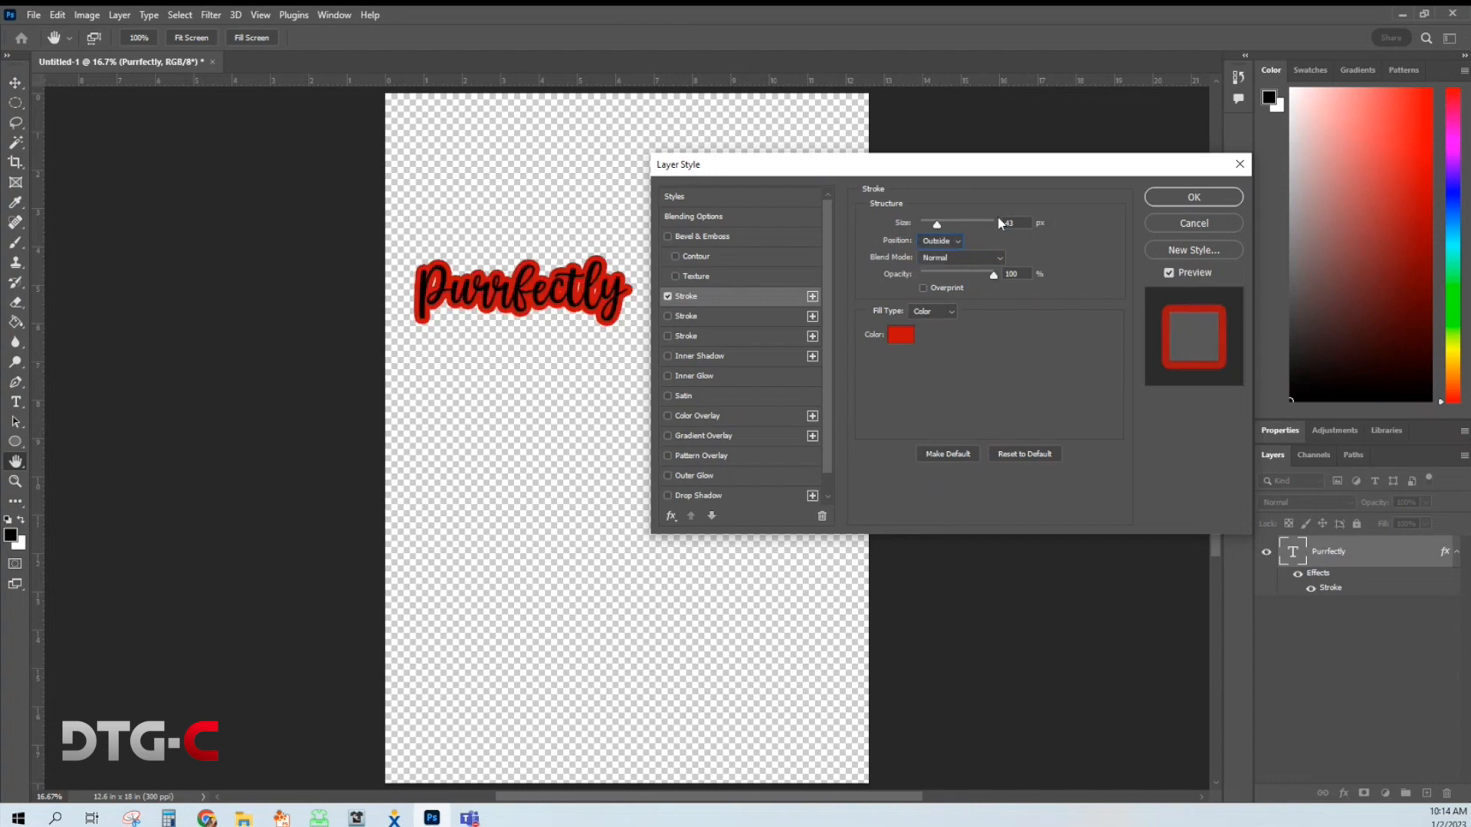
Step: Reduce the stroke size on the Purrfectly text to 25 px
{"action": "left_click", "coordinate": [1024, 221]}
{"action": "key", "text": "Down"}
{"action": "key", "text": "Down"}
{"action": "key", "text": "Down"}
{"action": "key", "text": "Down"}
{"action": "key", "text": "Down"}
{"action": "key", "text": "Down"}
{"action": "key", "text": "Down"}
{"action": "key", "text": "Down"}
{"action": "key", "text": "Down"}
{"action": "key", "text": "Down"}
{"action": "key", "text": "Down"}
{"action": "key", "text": "Down"}
{"action": "key", "text": "Down"}
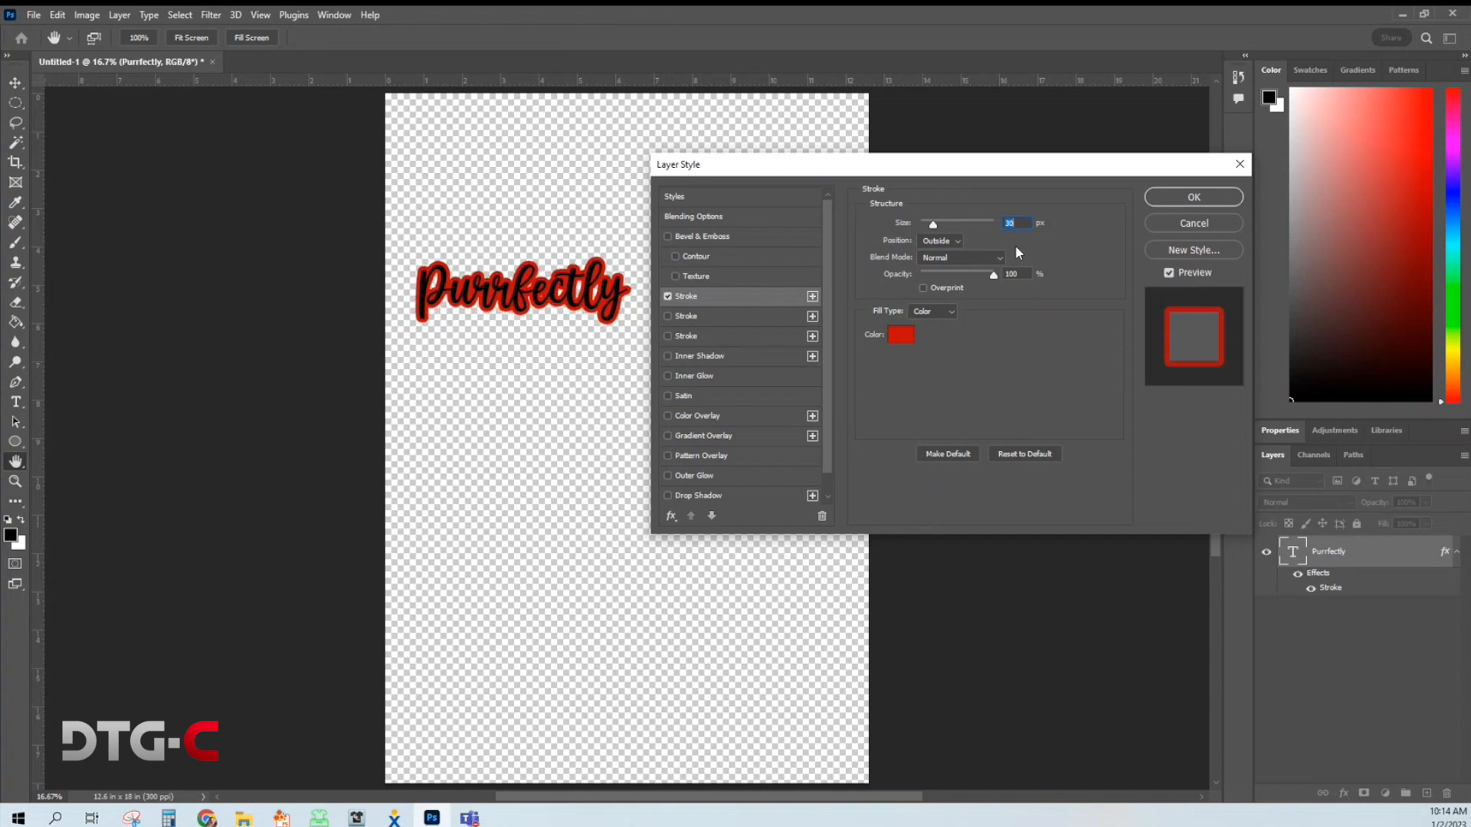
{"action": "key", "text": "Down"}
{"action": "key", "text": "Down"}
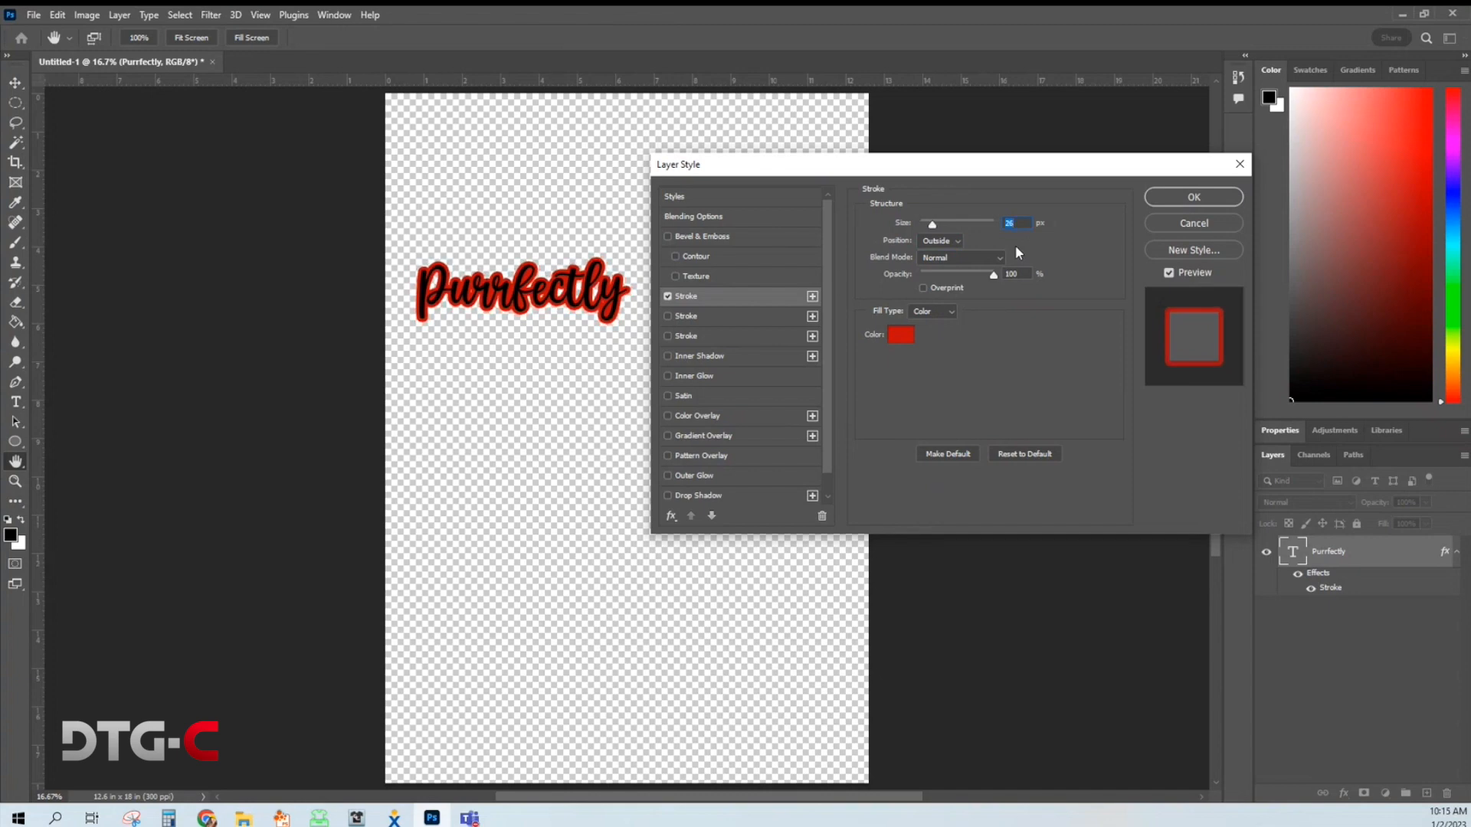
Step: Change the stroke colour of the Purrfectly text to dark grey #363636
{"action": "left_click", "coordinate": [904, 337]}
{"action": "left_click", "coordinate": [513, 318]}
{"action": "mouse_move", "coordinate": [509, 336]}
{"action": "left_mouse_down"}
{"action": "mouse_move", "coordinate": [563, 306]}
{"action": "mouse_move", "coordinate": [579, 345]}
{"action": "left_mouse_up"}
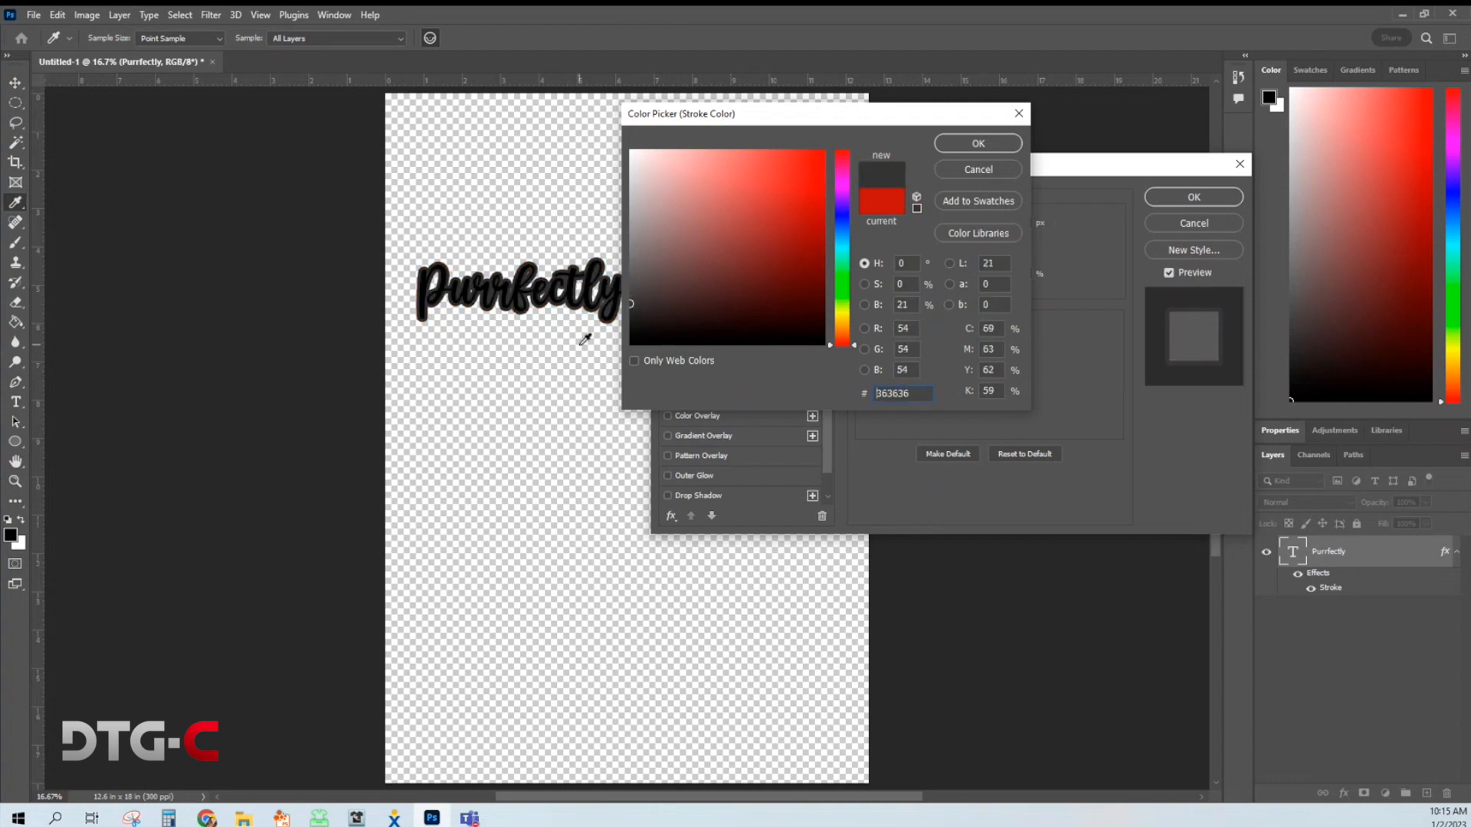
{"action": "left_click", "coordinate": [979, 144]}
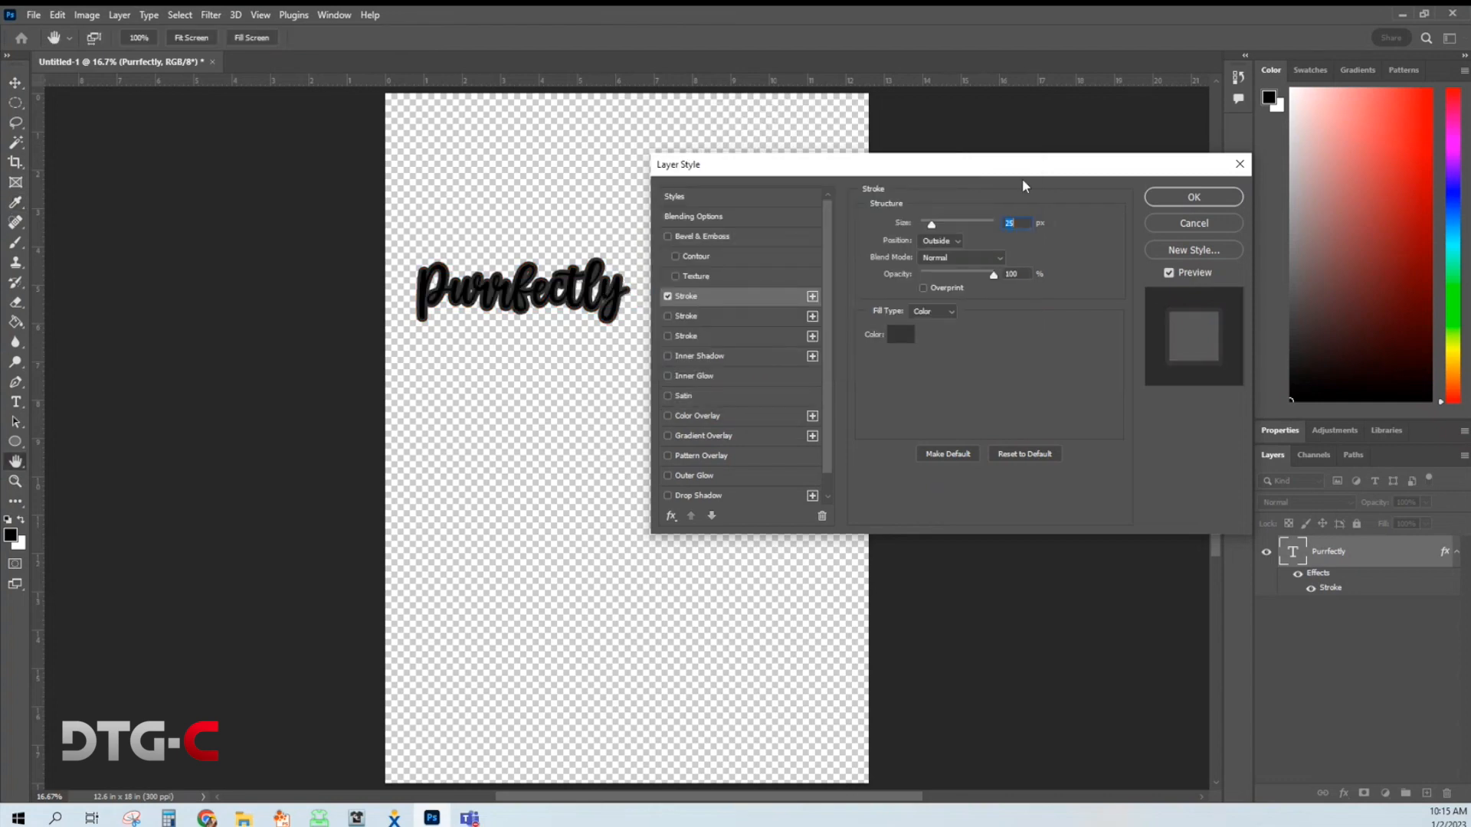
Step: Add a Gradient Overlay to the Purrfectly text using the blue-to-pink preset Pink_17 from the Pinks group
{"action": "left_click", "coordinate": [726, 435]}
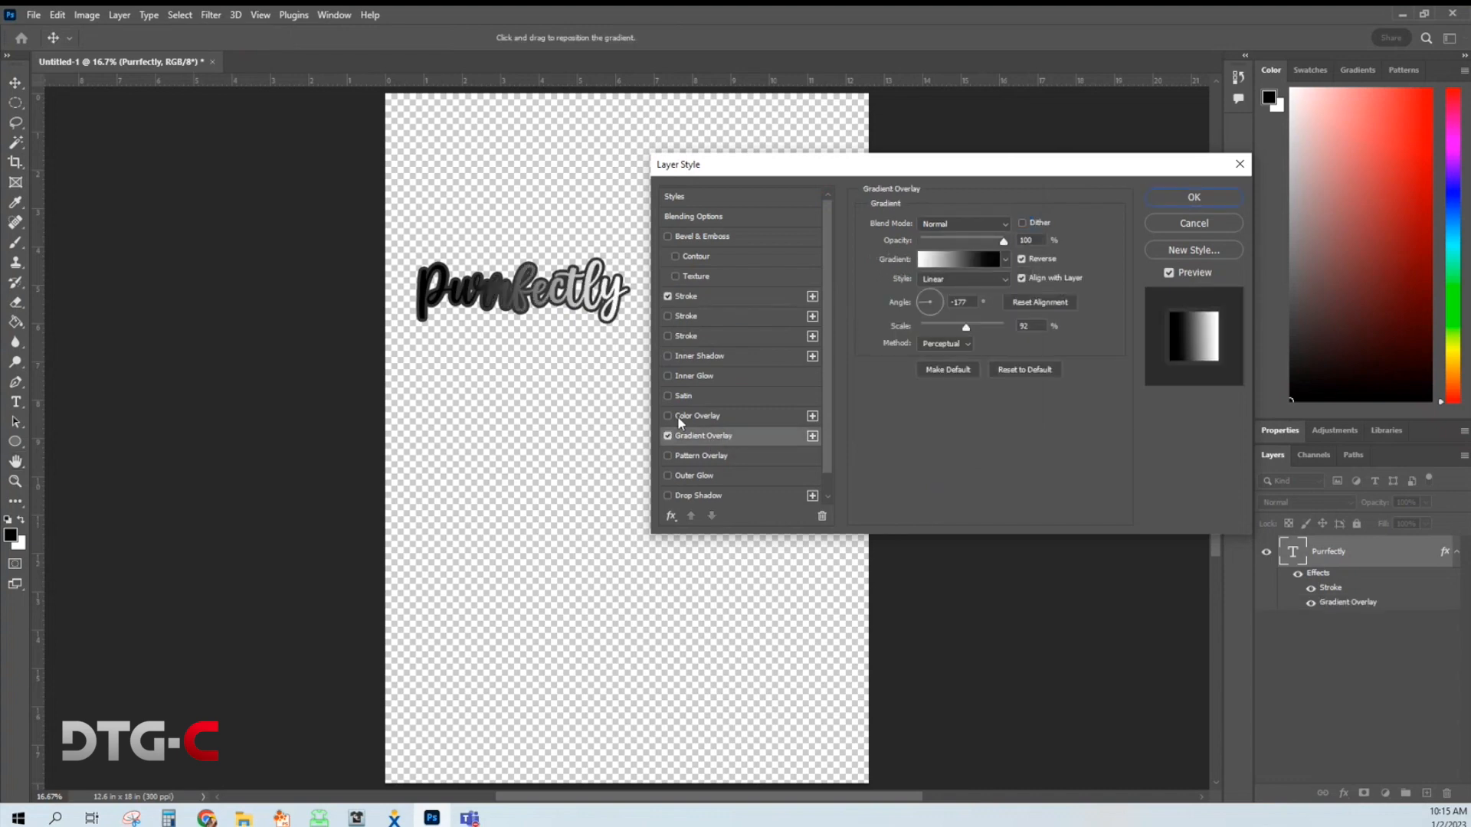
{"action": "left_click", "coordinate": [954, 259]}
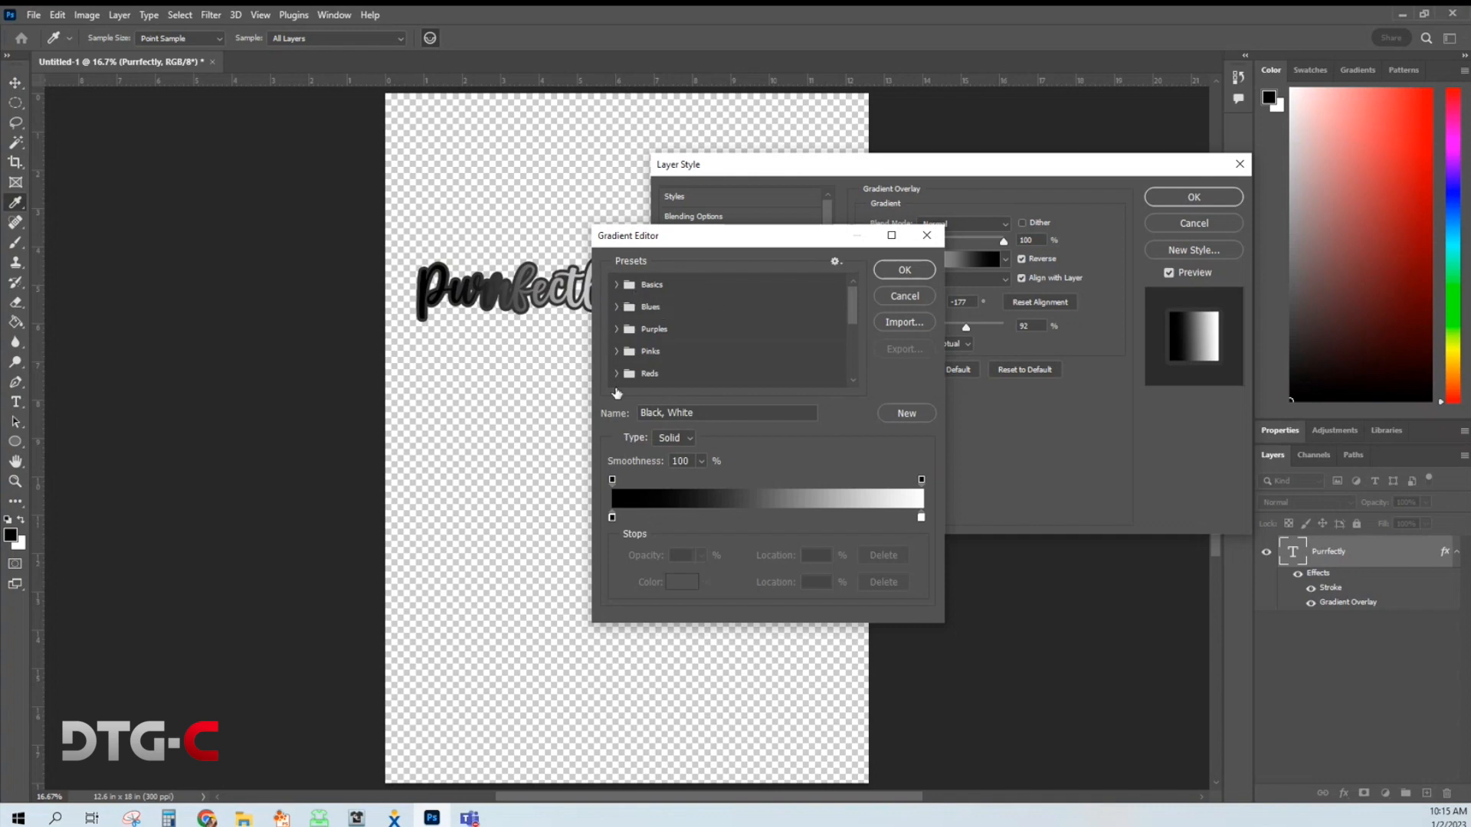
{"action": "left_click", "coordinate": [615, 352]}
{"action": "scroll", "coordinate": [773, 318], "scroll_direction": "down", "scroll_amount": 2}
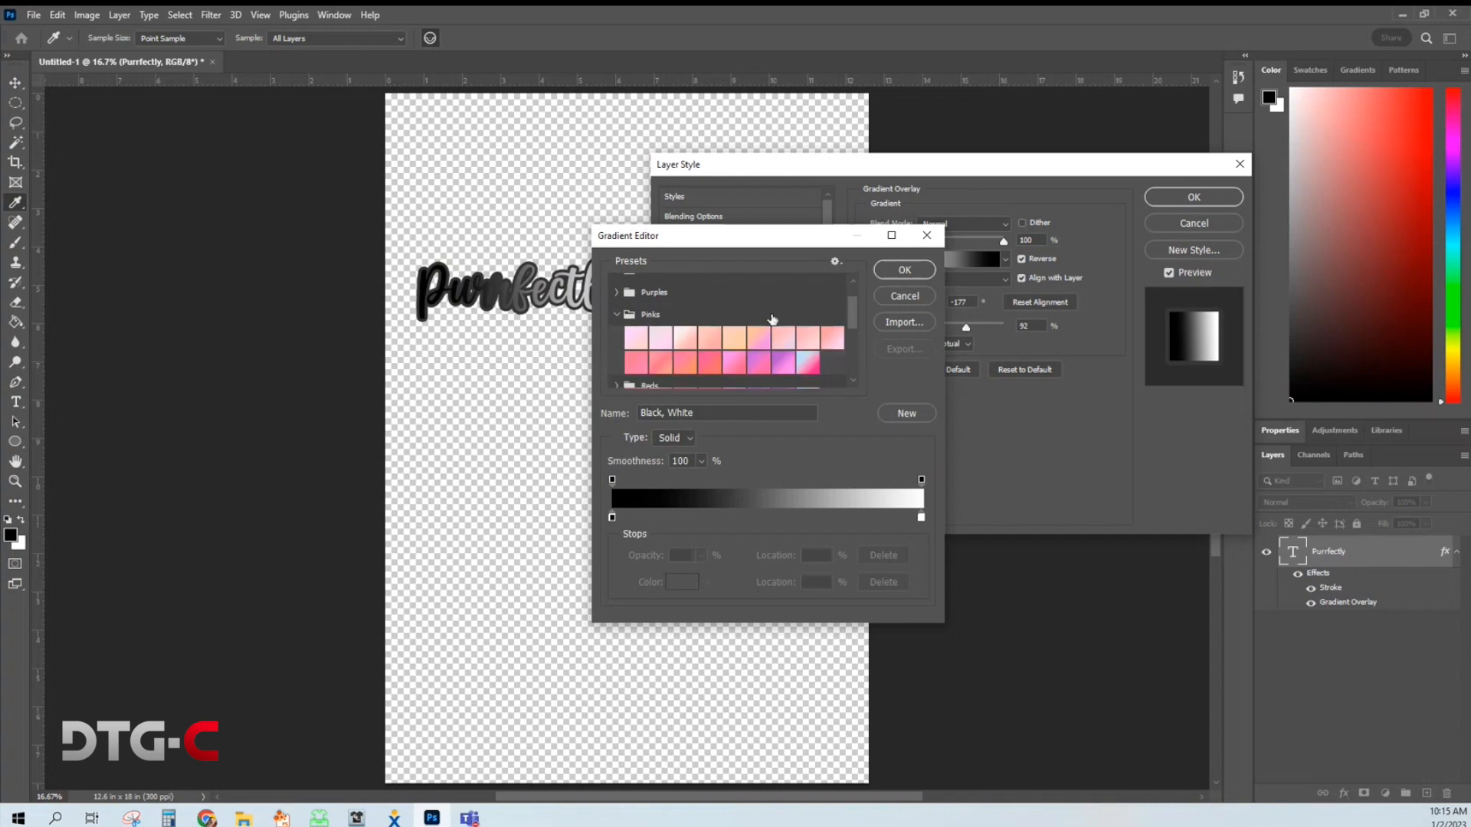
{"action": "left_click", "coordinate": [813, 361]}
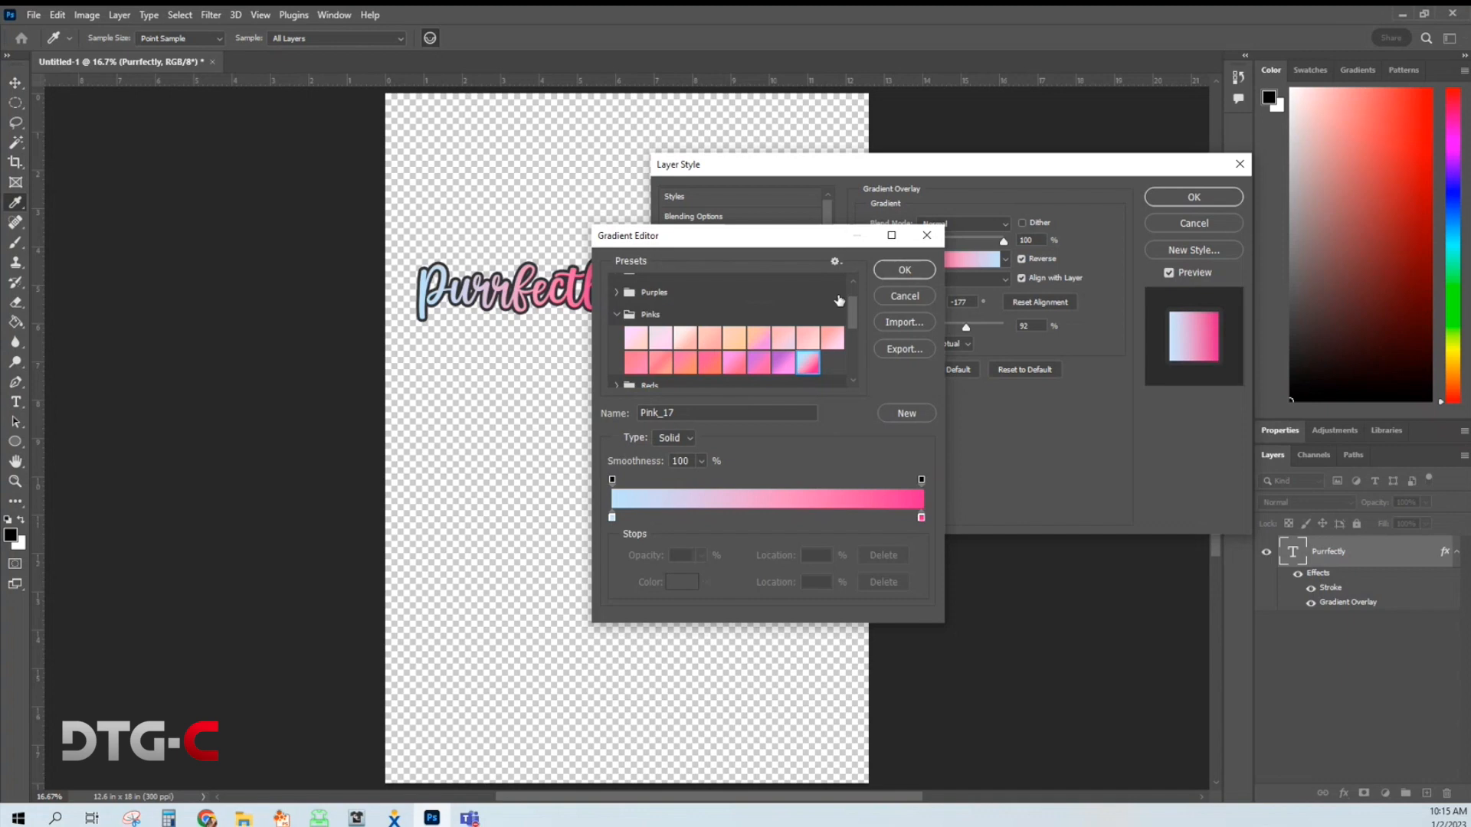
{"action": "left_click", "coordinate": [901, 271]}
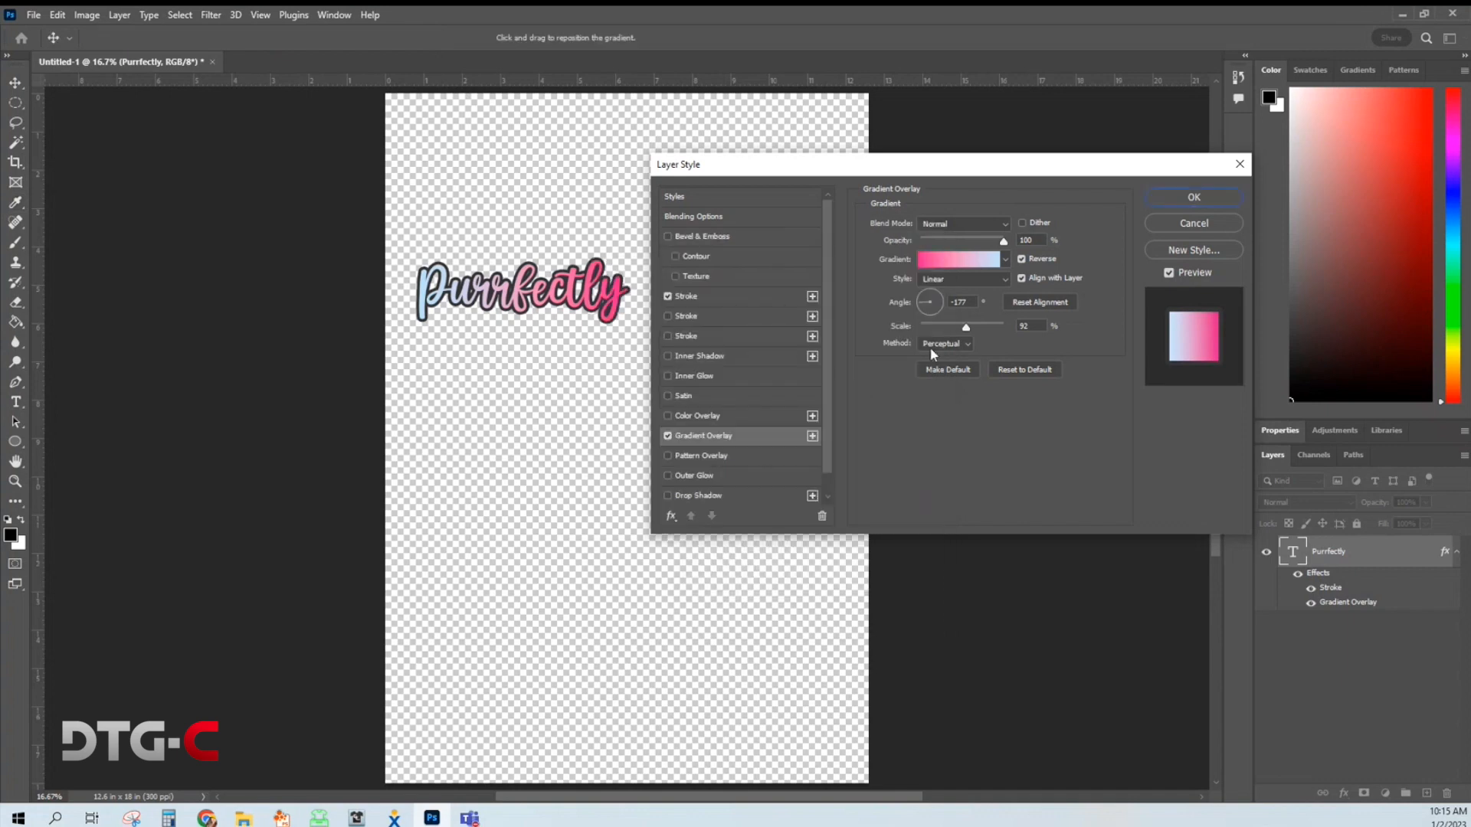
Step: Try the Radial and Reflected styles for the Purrfectly gradient overlay and return it to Linear
{"action": "left_click", "coordinate": [928, 283]}
{"action": "left_click", "coordinate": [951, 293]}
{"action": "left_click", "coordinate": [955, 282]}
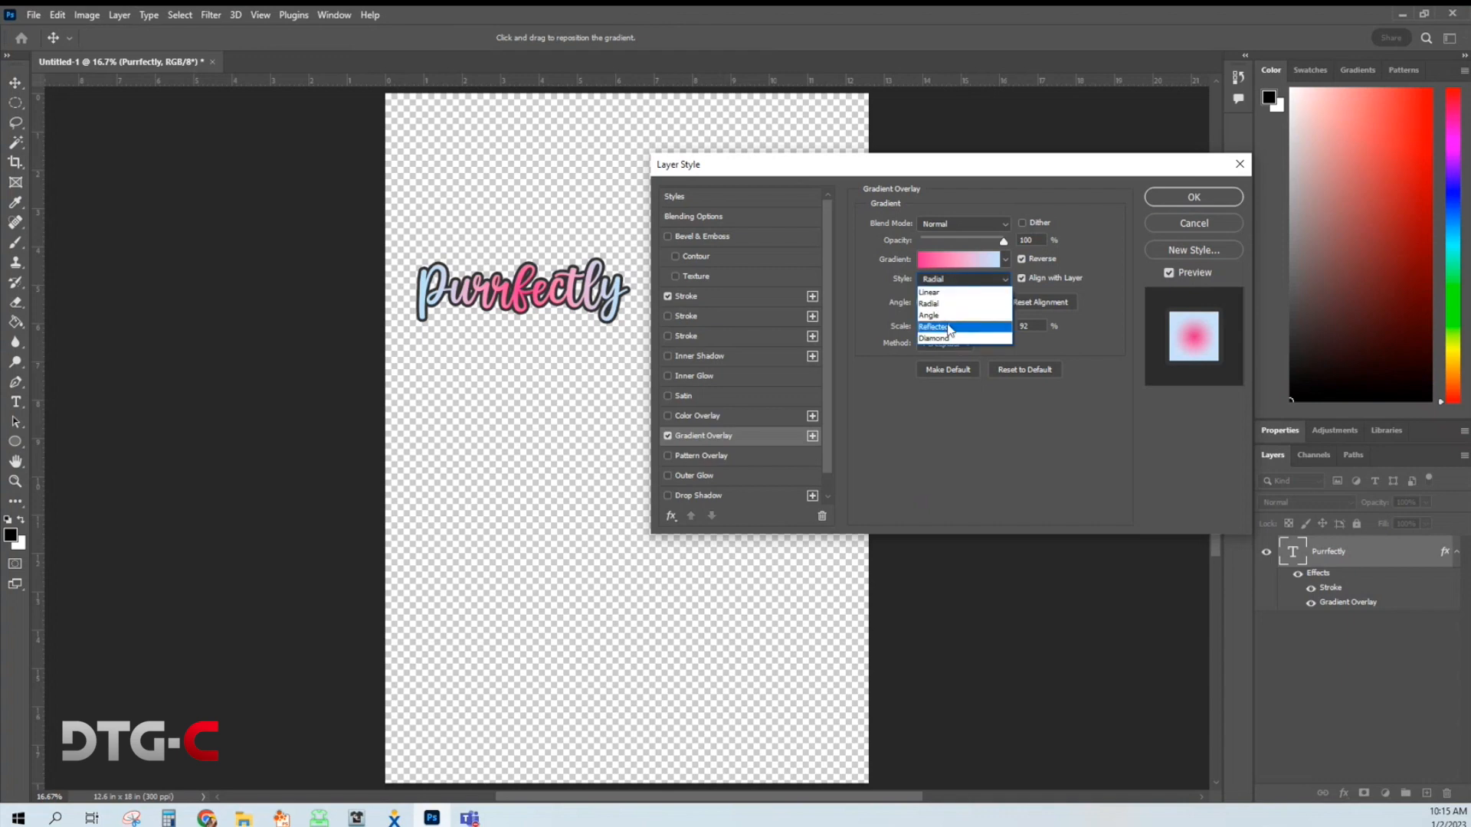
{"action": "left_click", "coordinate": [948, 326]}
{"action": "left_click", "coordinate": [953, 279]}
{"action": "left_click", "coordinate": [957, 294]}
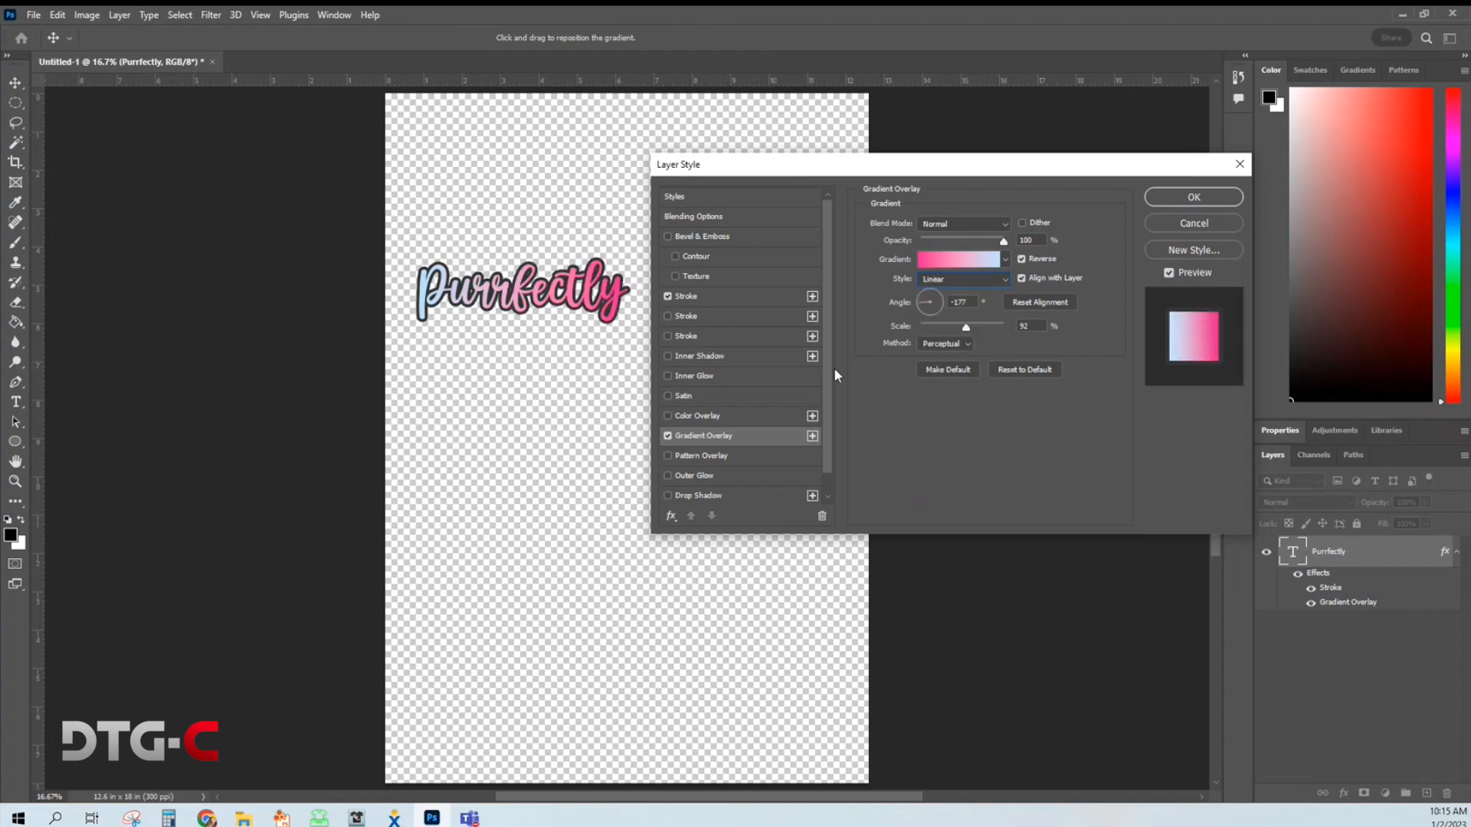
Step: Set the Purrfectly gradient overlay's angle to 1° and apply the layer style
{"action": "left_click", "coordinate": [942, 302]}
{"action": "left_click_drag", "start_coordinate": [942, 301], "coordinate": [942, 304]}
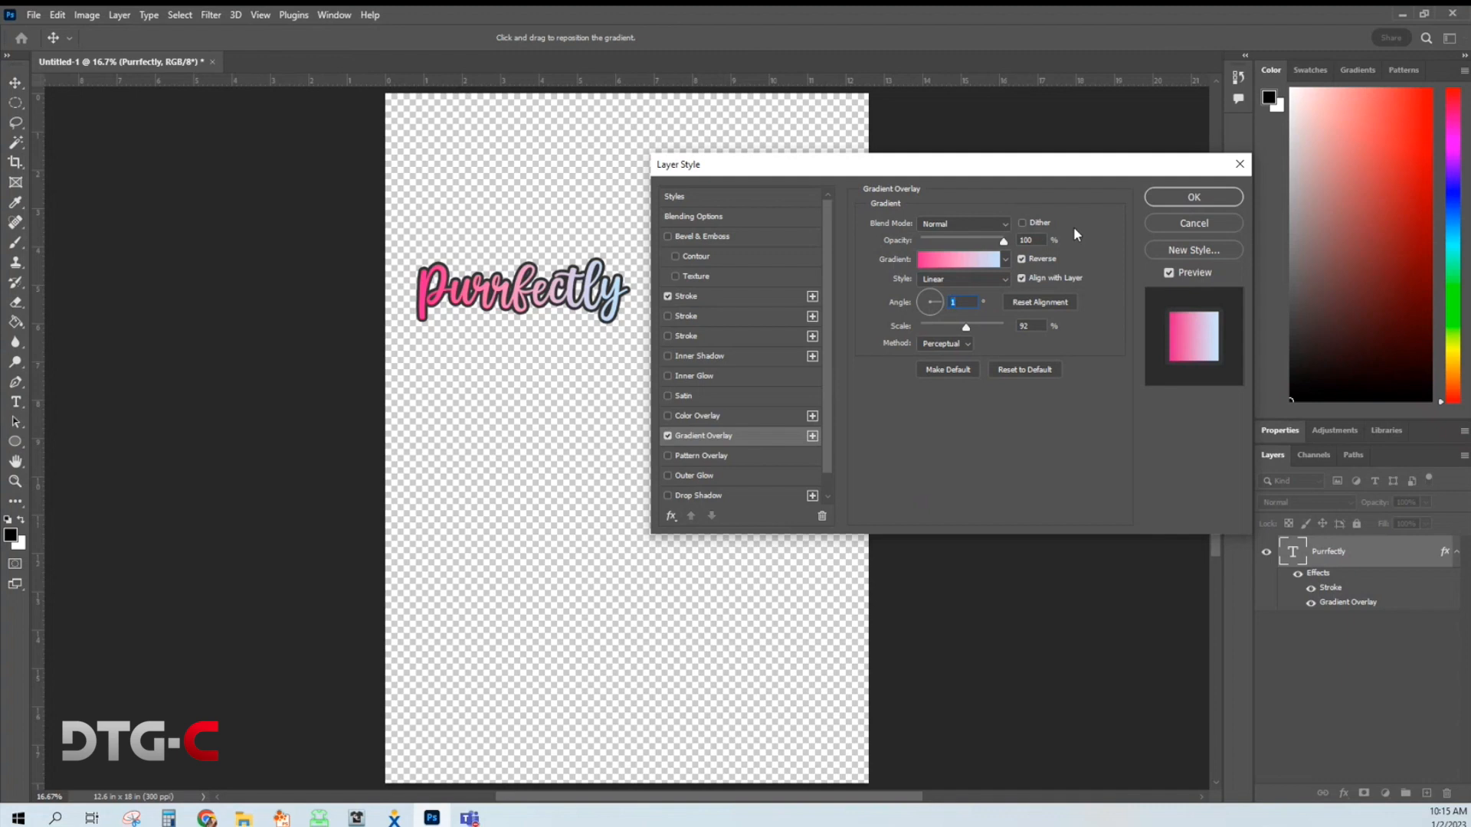
{"action": "left_click", "coordinate": [1194, 196]}
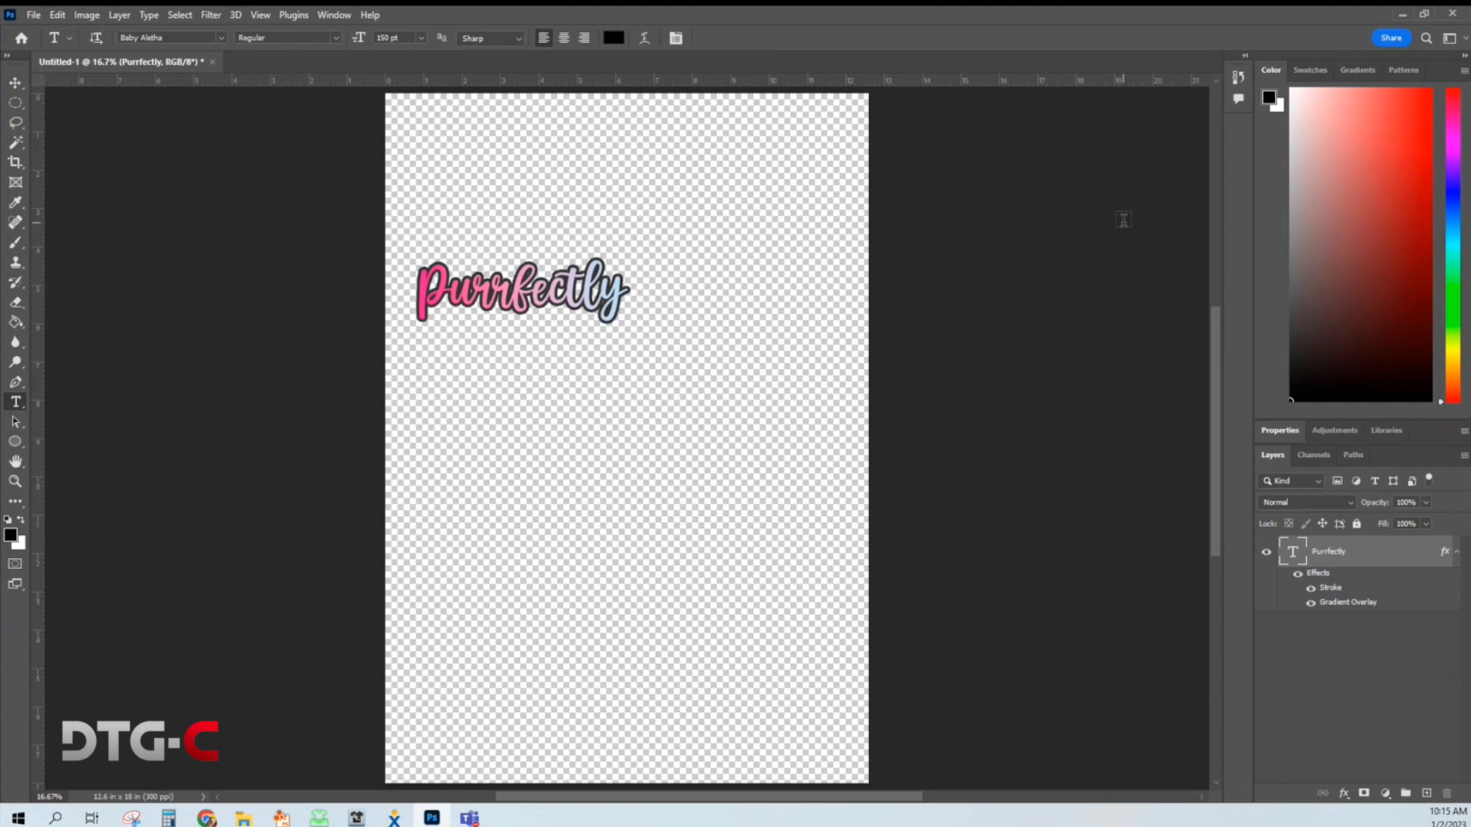
Step: Add the word "Sweet" as a separate text layer below Purrfectly, offset toward the middle of the canvas
{"action": "left_click", "coordinate": [560, 434]}
{"action": "type", "text": "Sweet"}
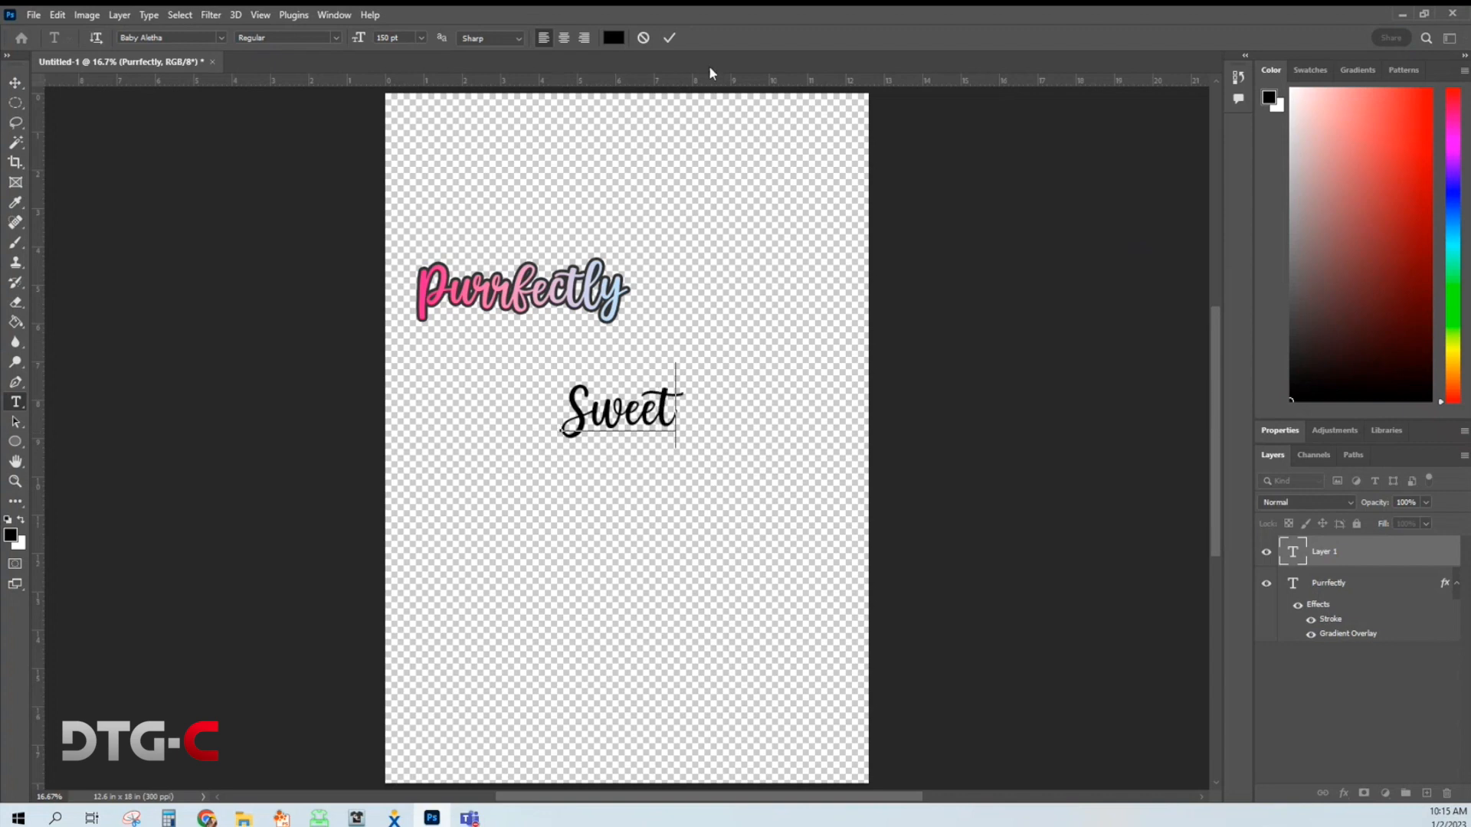
{"action": "left_click", "coordinate": [669, 37]}
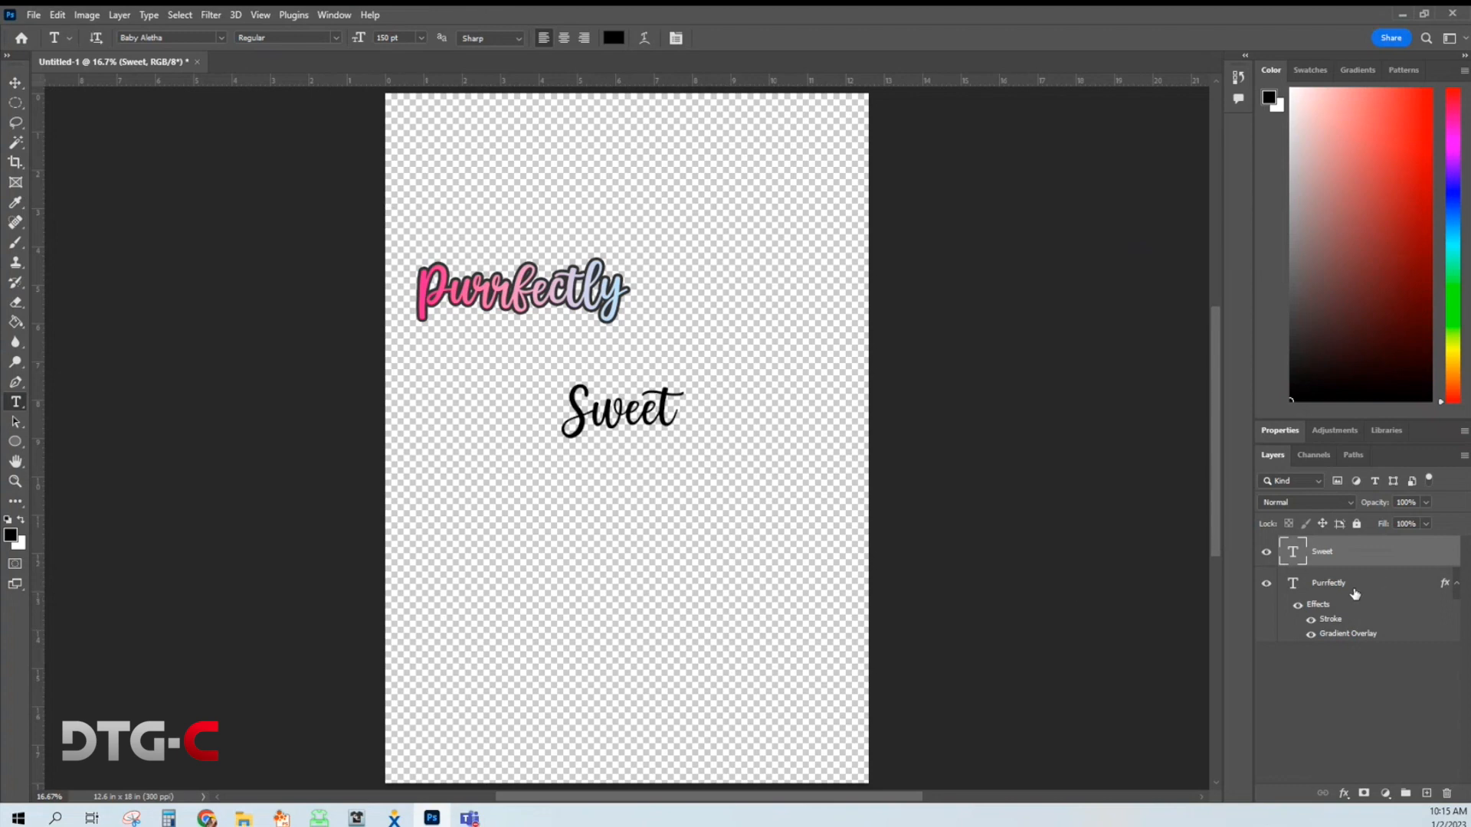
Step: Copy the layer style from the Purrfectly layer and paste it onto the Sweet layer
{"action": "left_click", "coordinate": [1380, 586]}
{"action": "right_click", "coordinate": [1379, 585]}
{"action": "left_click", "coordinate": [1265, 627]}
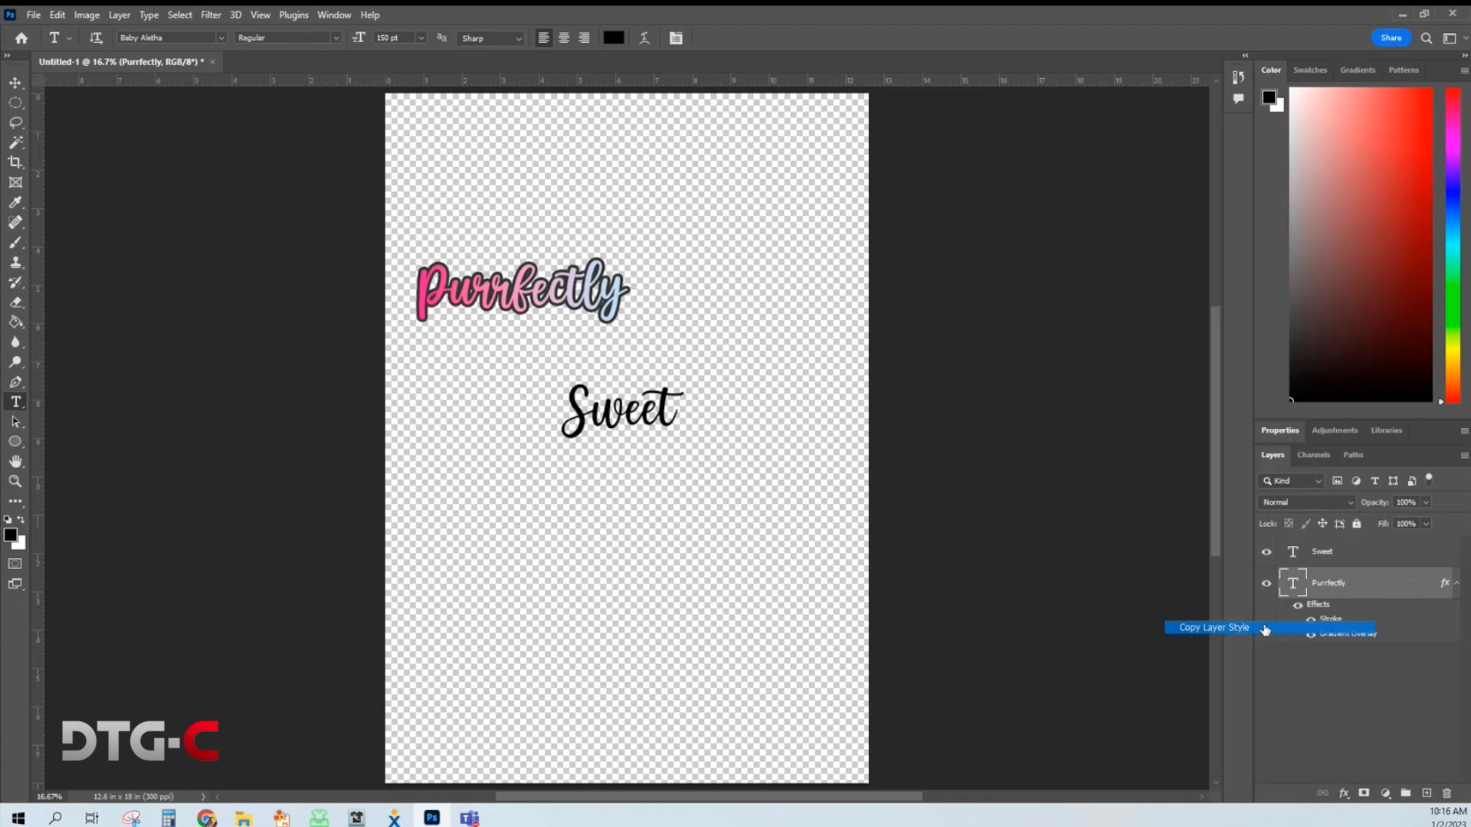
{"action": "left_click", "coordinate": [1376, 551]}
{"action": "right_click", "coordinate": [1377, 550]}
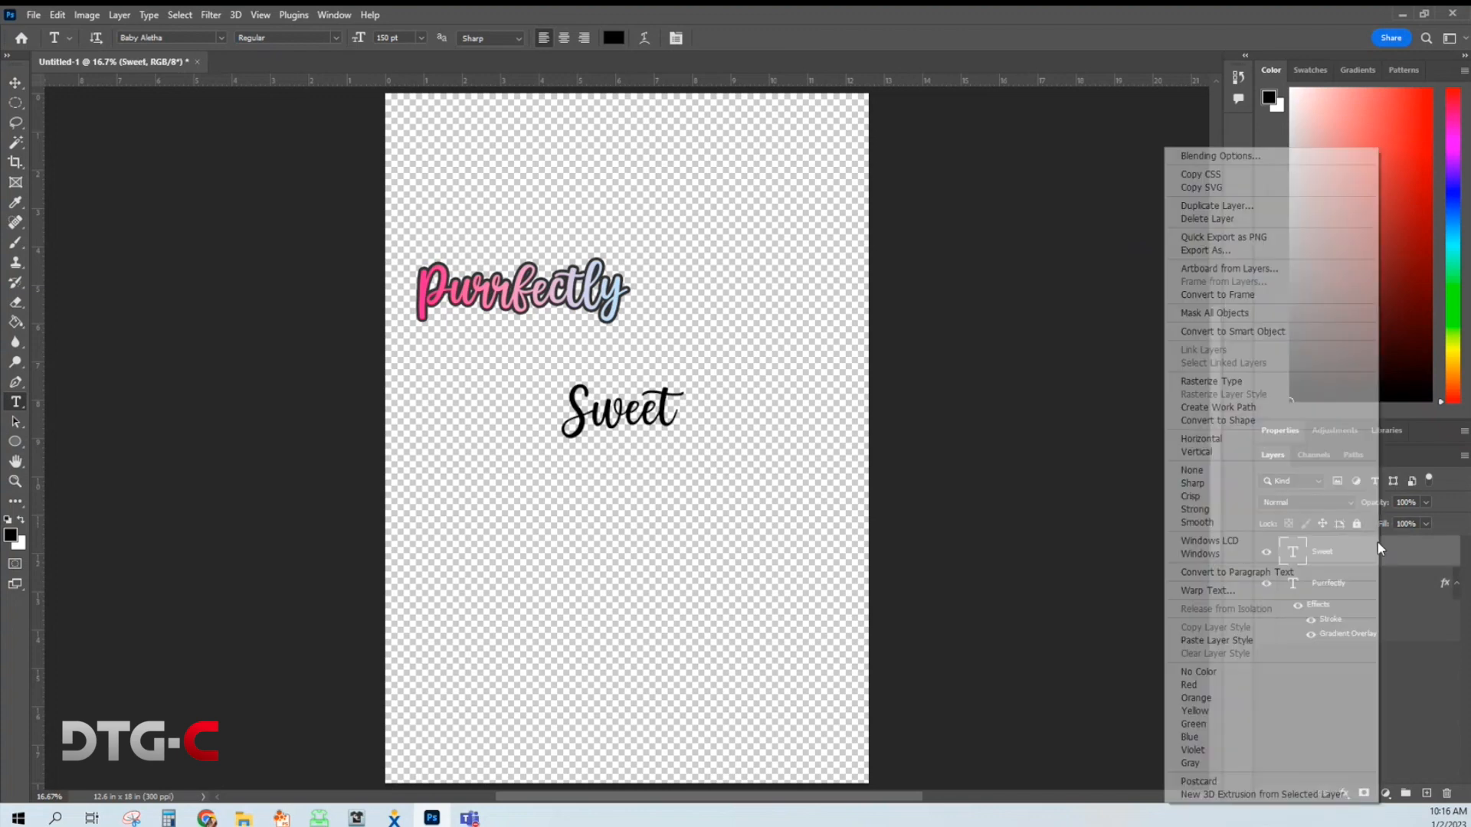
{"action": "left_click", "coordinate": [1265, 639]}
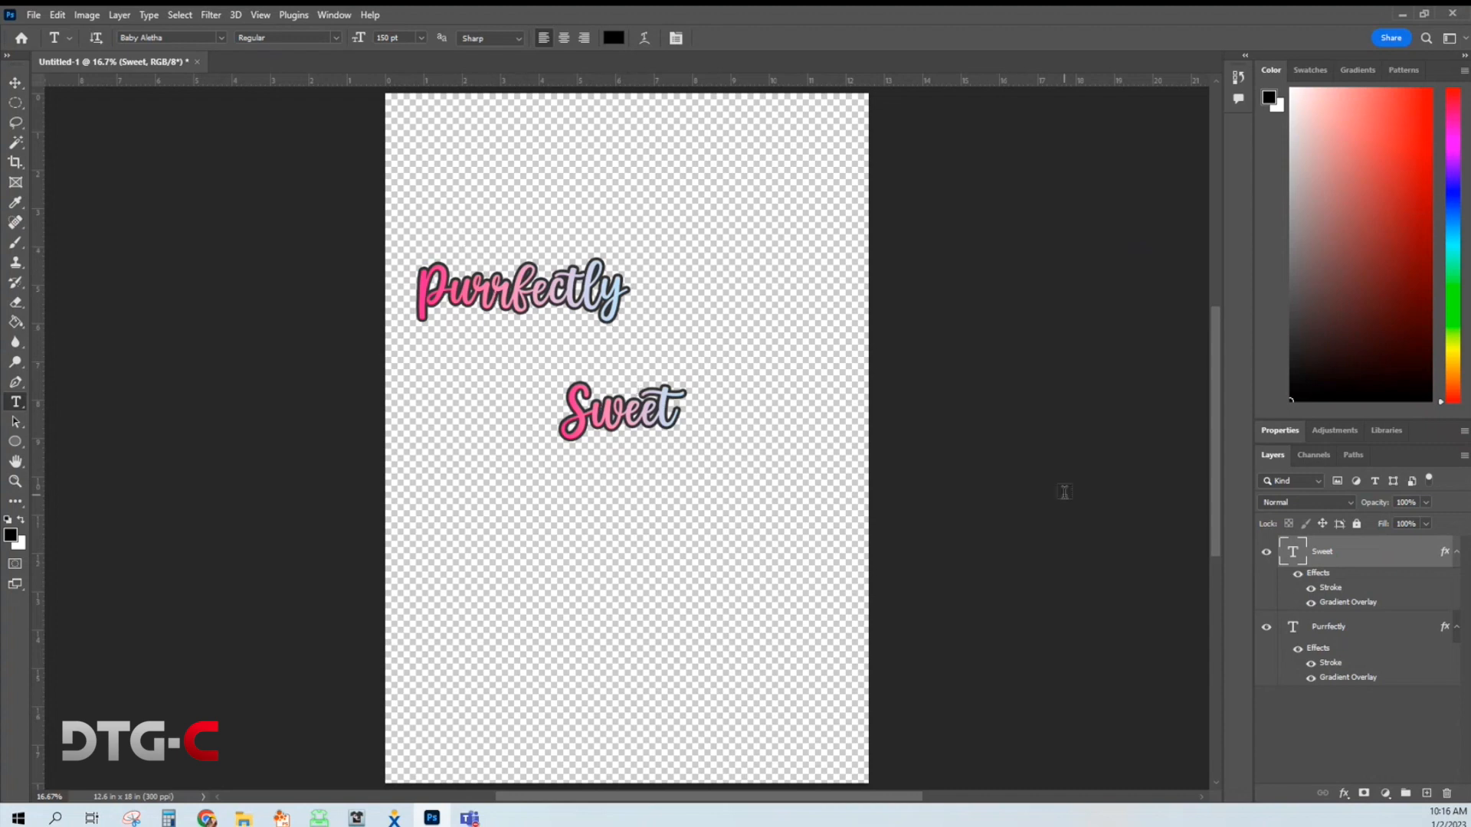
Step: Set the Sweet layer's gradient overlay angle to 175° and apply the layer style
{"action": "double_click", "coordinate": [1357, 588]}
{"action": "left_click_drag", "start_coordinate": [838, 170], "coordinate": [912, 166]}
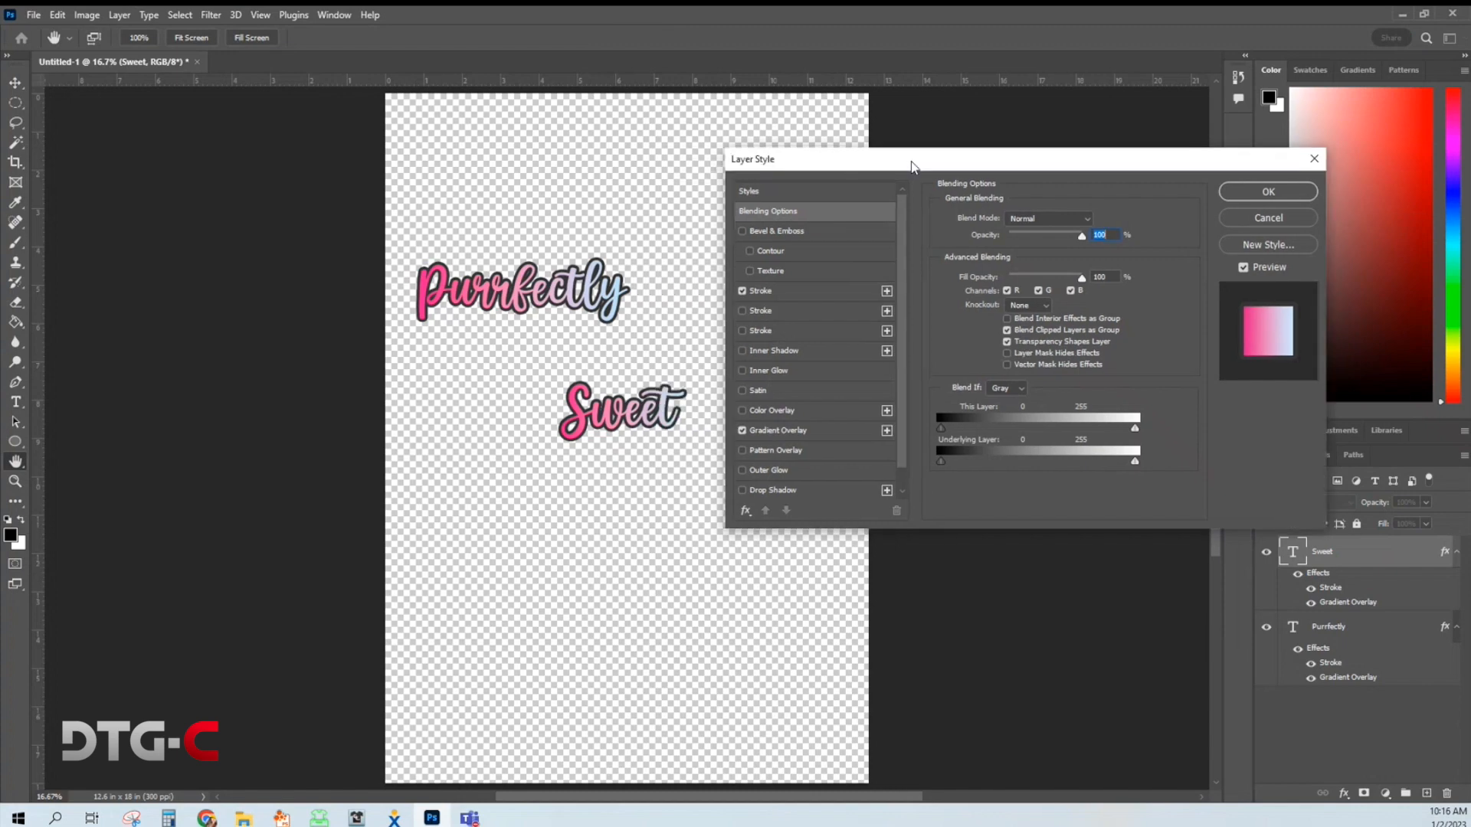
{"action": "left_click", "coordinate": [802, 430]}
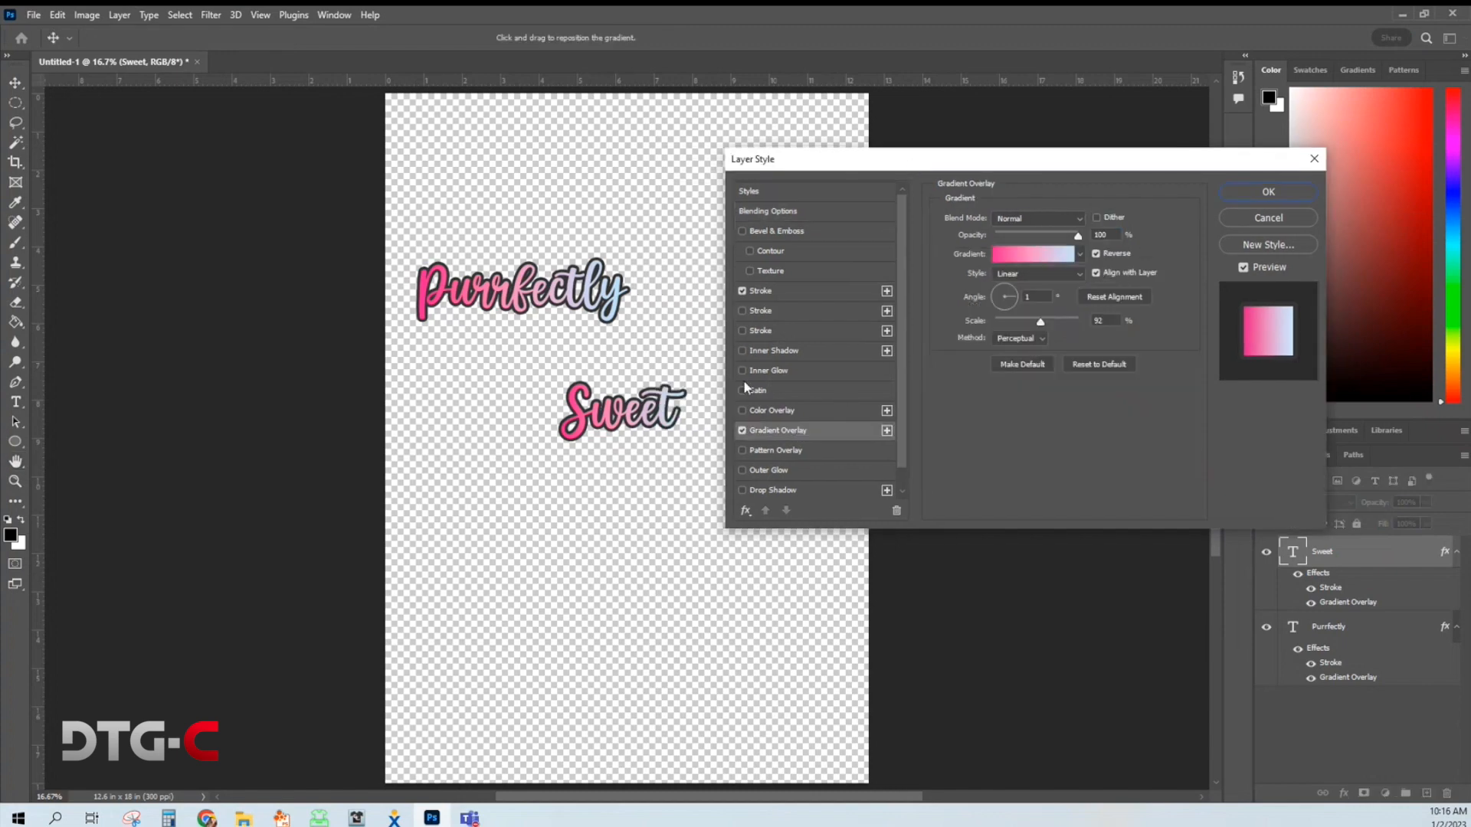
{"action": "left_click", "coordinate": [994, 298]}
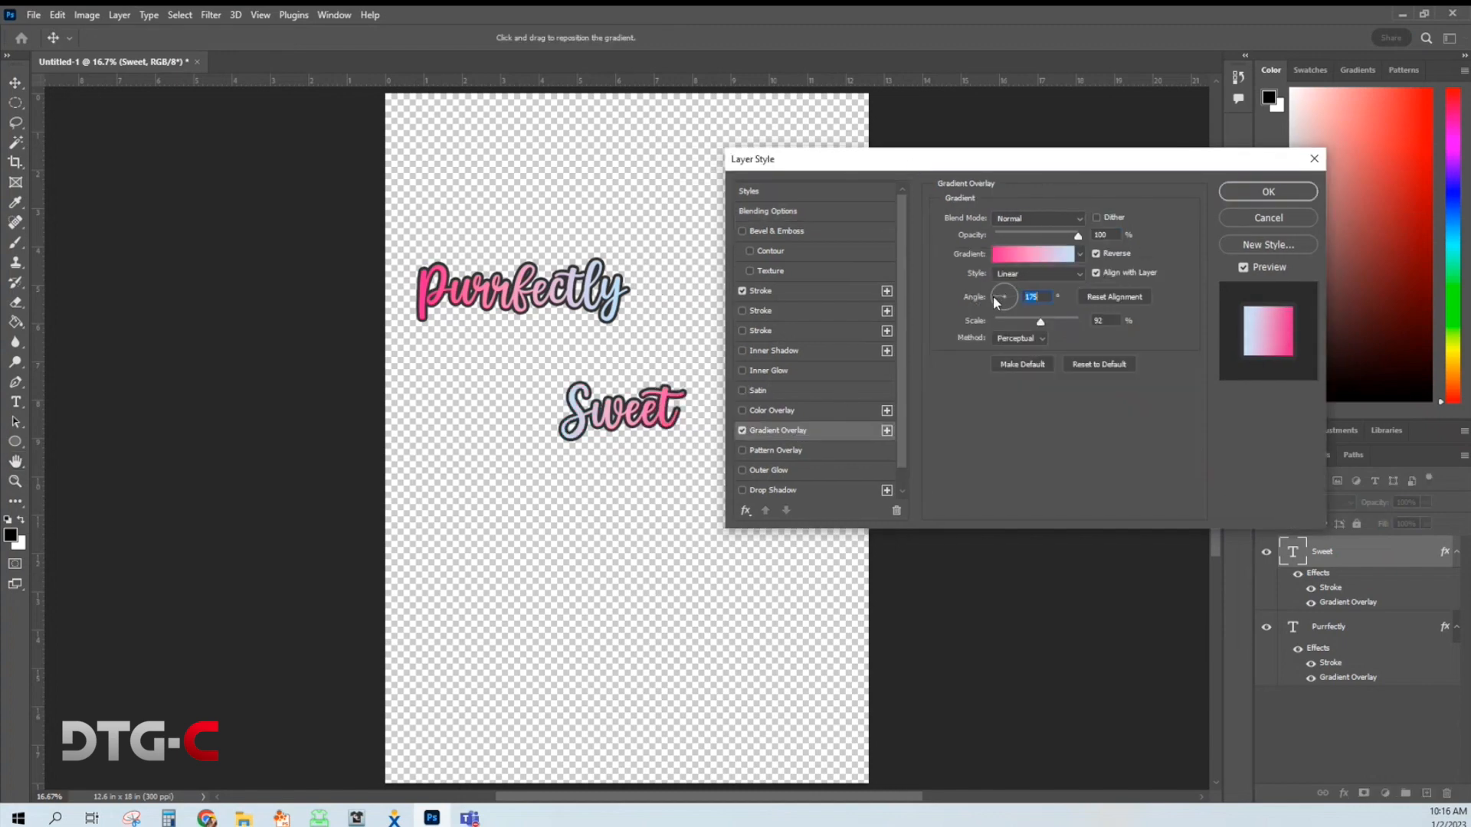
{"action": "left_click", "coordinate": [1284, 194]}
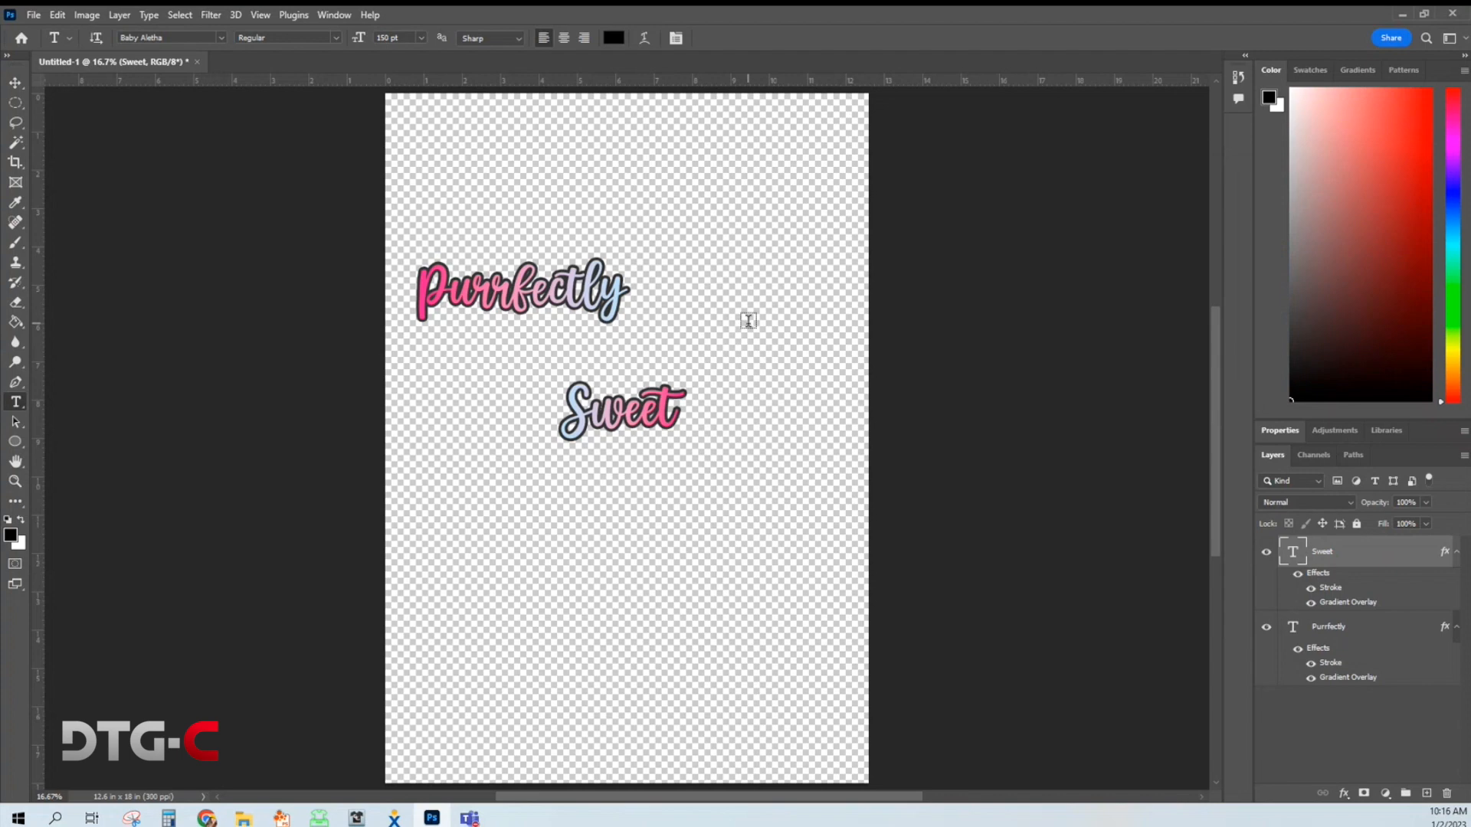
Step: Move Sweet up beside the end of Purrfectly and align the two text layers by their vertical centers
{"action": "left_click", "coordinate": [15, 82]}
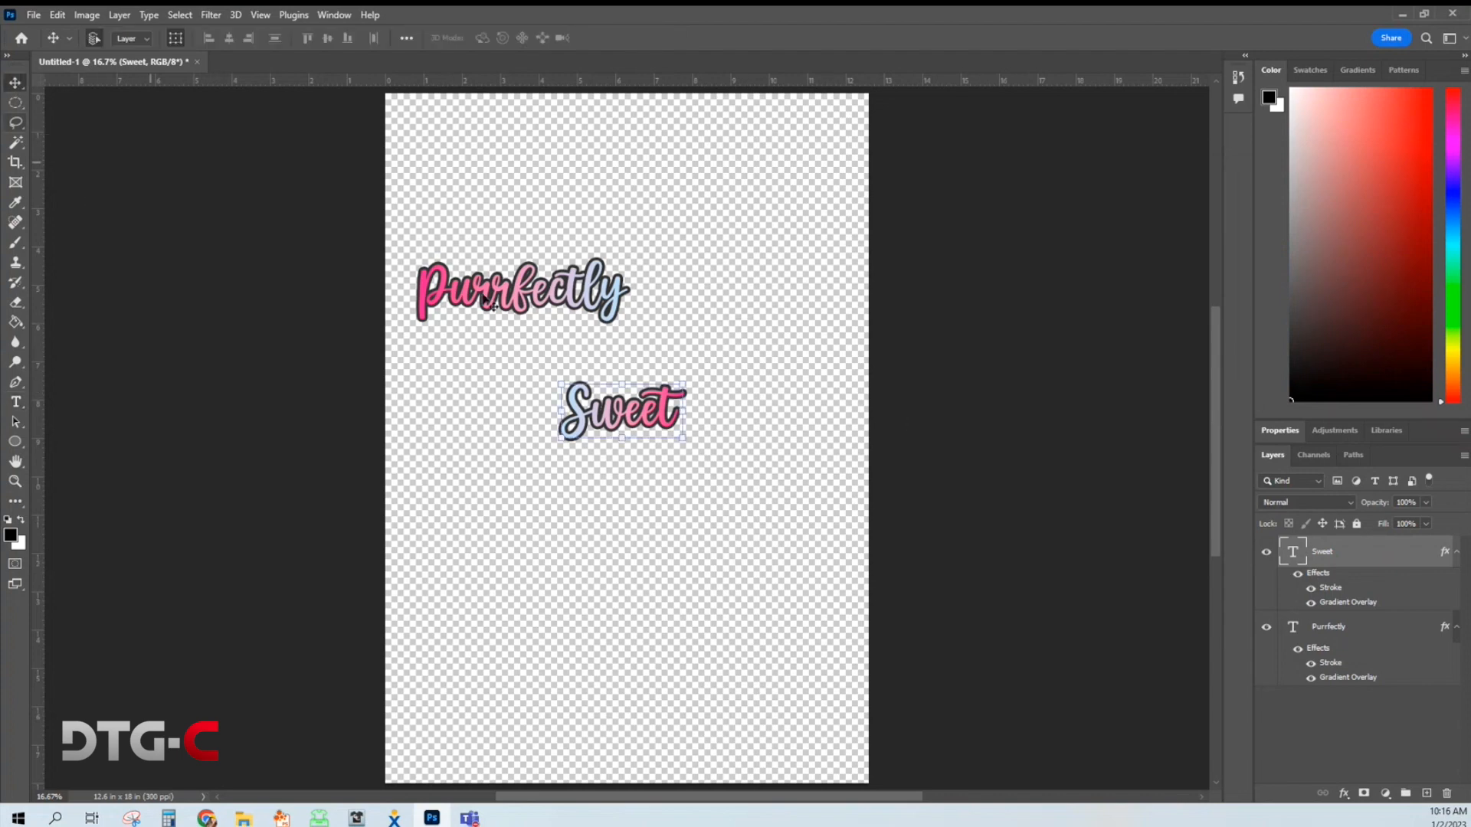
{"action": "left_click_drag", "start_coordinate": [643, 419], "coordinate": [742, 343]}
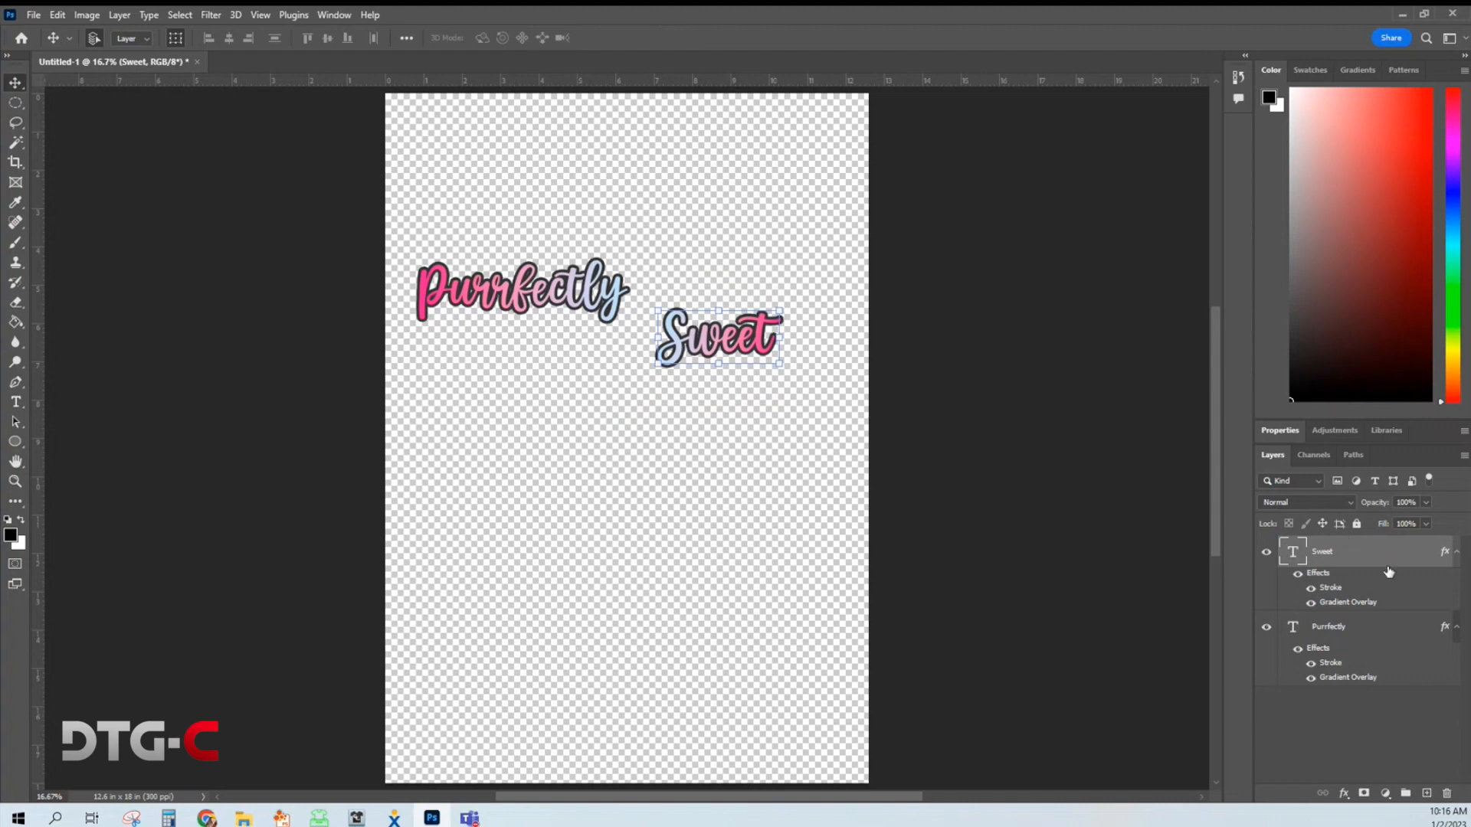
{"action": "left_click", "coordinate": [1385, 634], "text": "shift"}
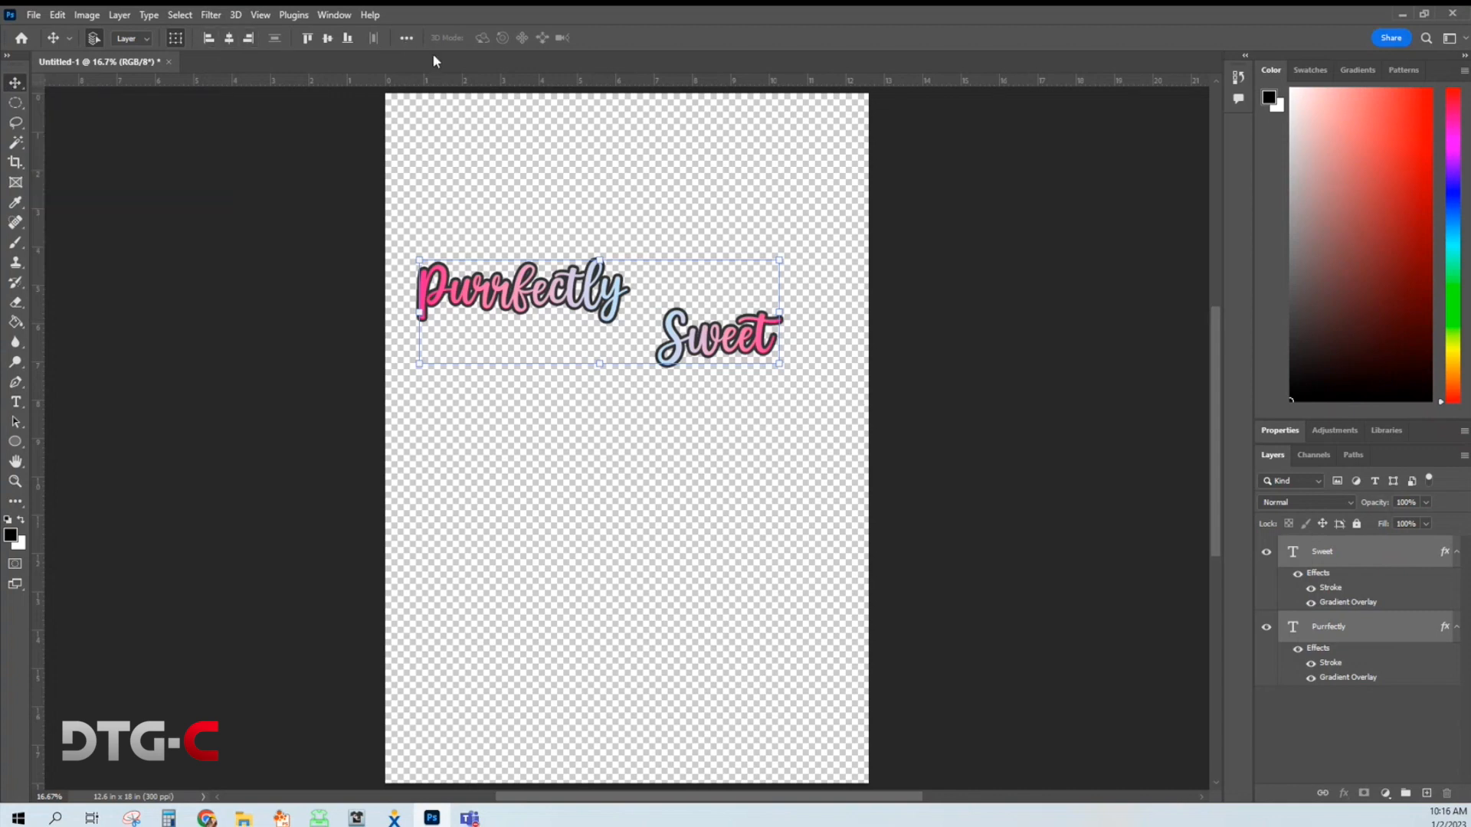
{"action": "left_click", "coordinate": [327, 37]}
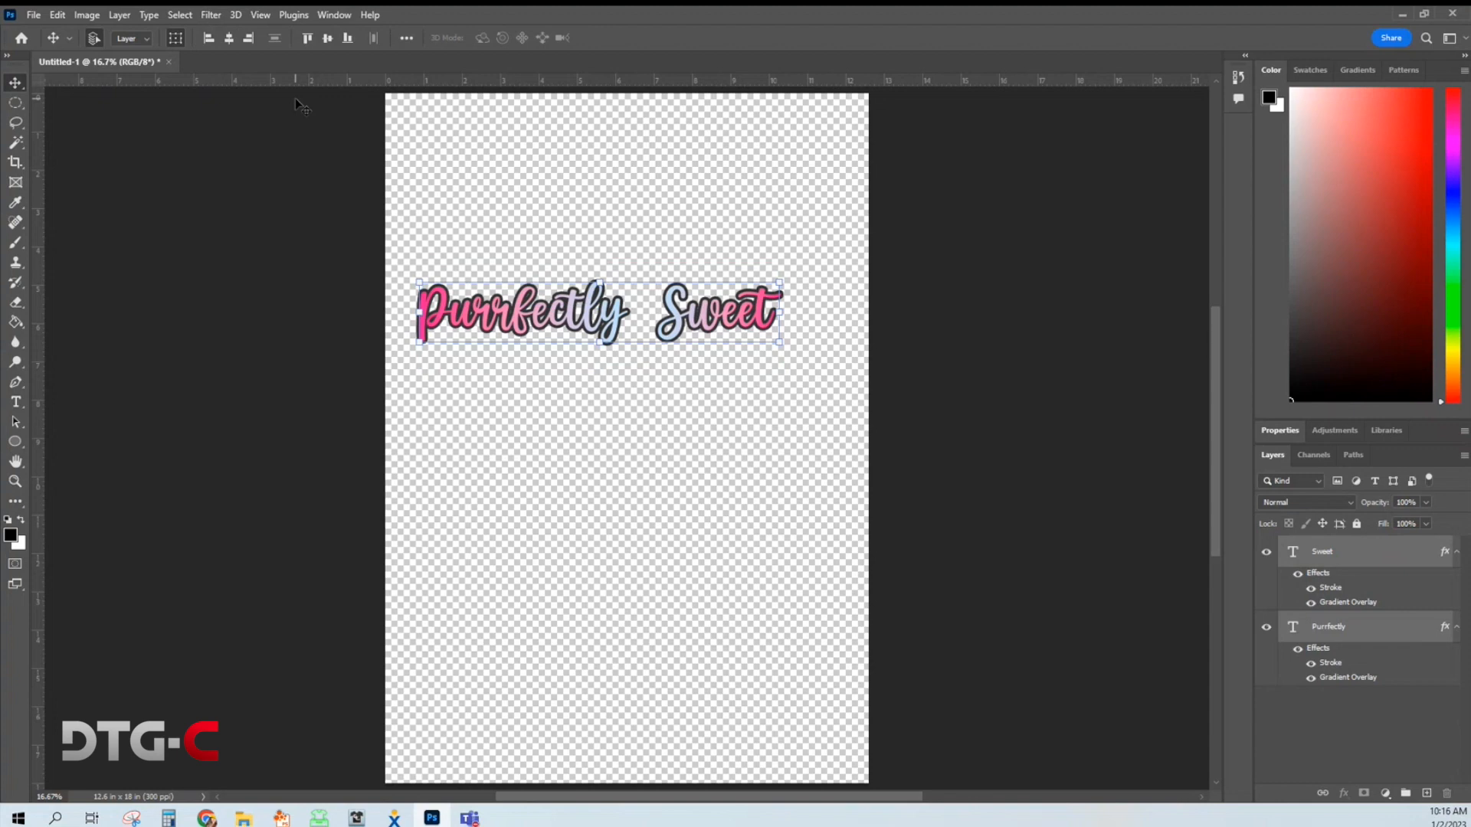
Step: Shift Sweet closer to Purrfectly, and move both words together to just below the middle of the canvas, centered horizontally
{"action": "left_click", "coordinate": [1365, 558]}
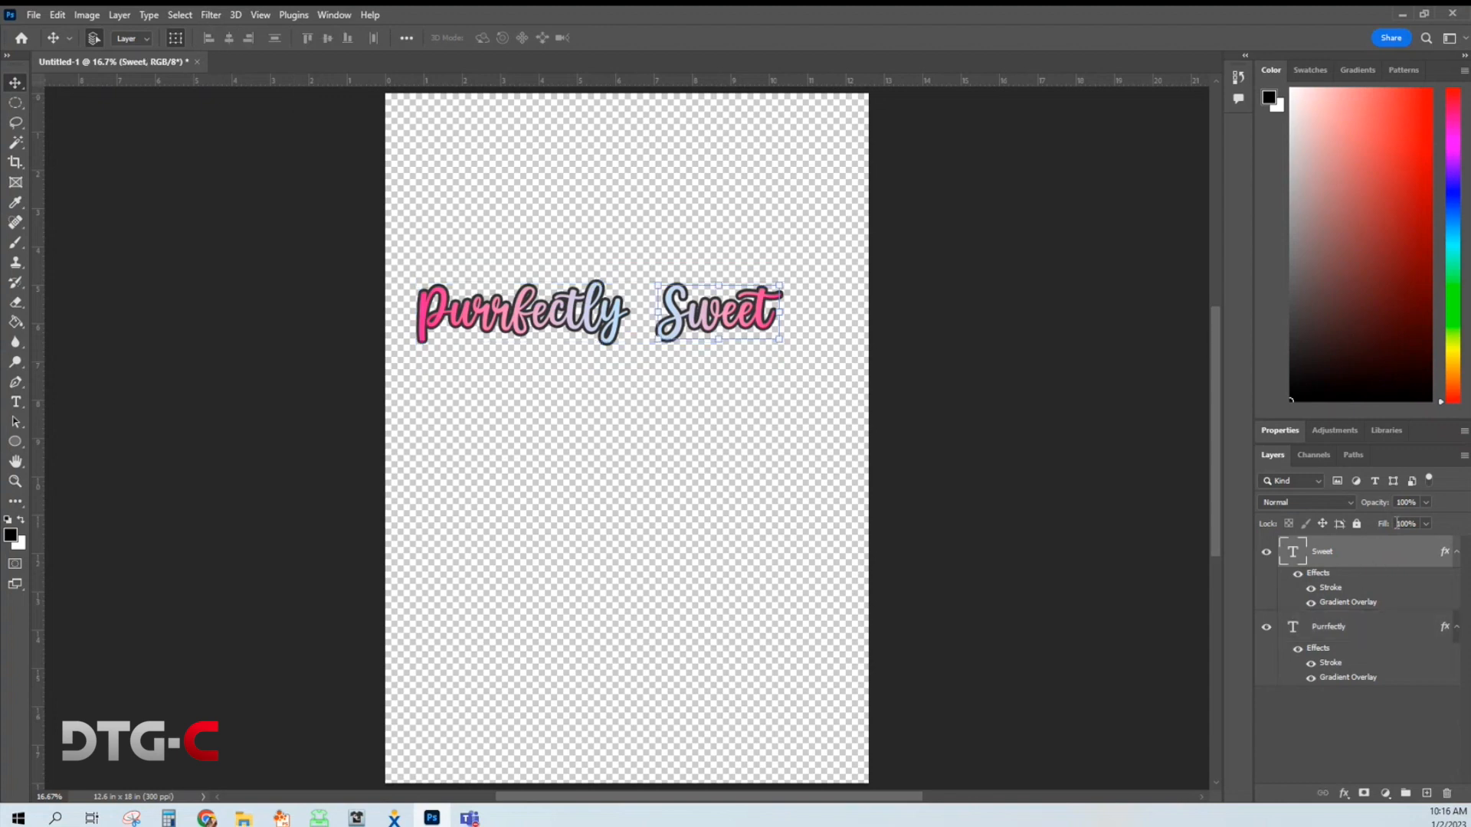
{"action": "left_click_drag", "start_coordinate": [743, 321], "coordinate": [725, 322]}
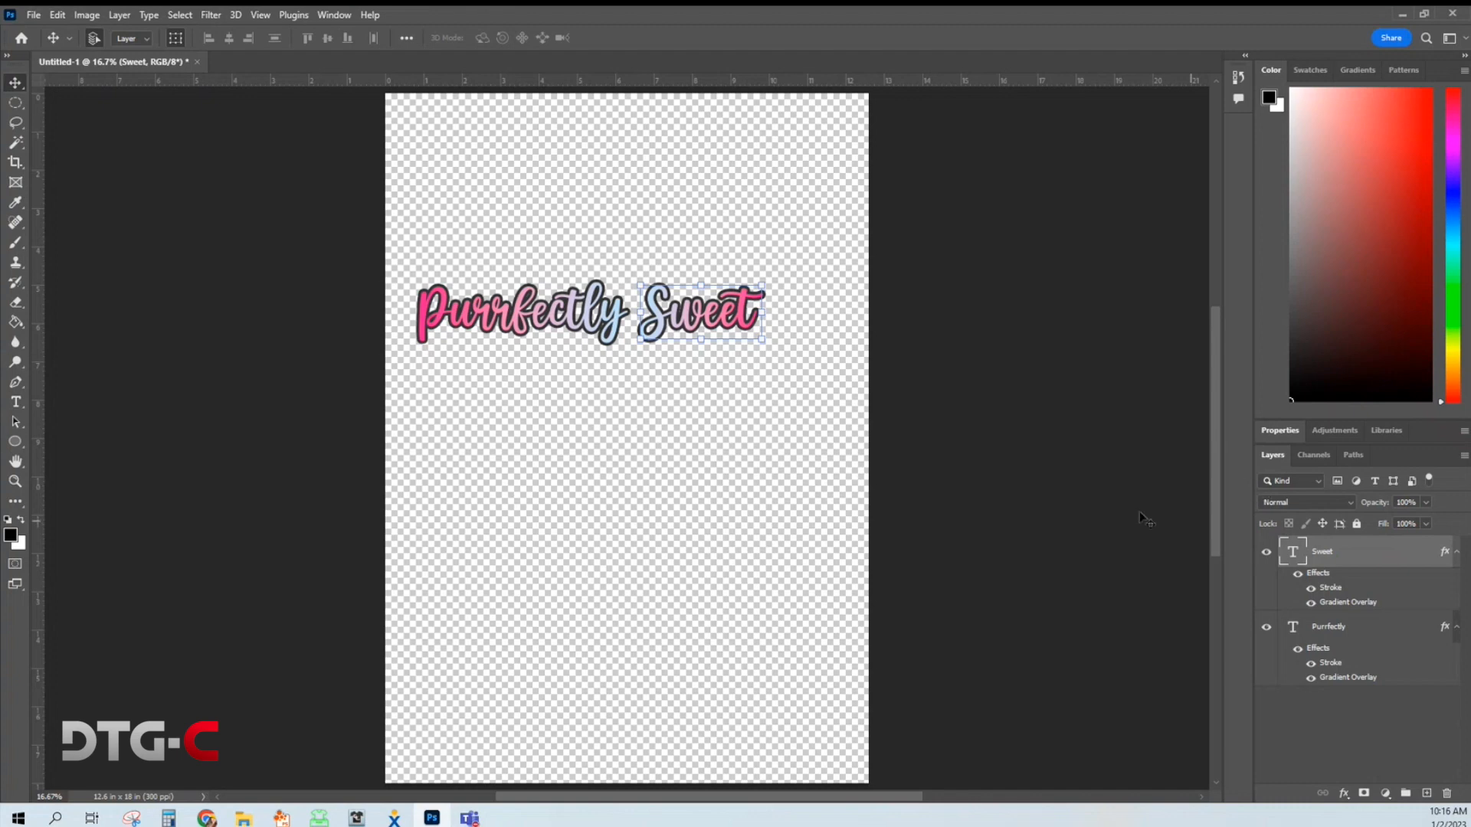
{"action": "left_click", "coordinate": [1371, 635], "text": "shift"}
{"action": "left_click_drag", "start_coordinate": [691, 327], "coordinate": [726, 527]}
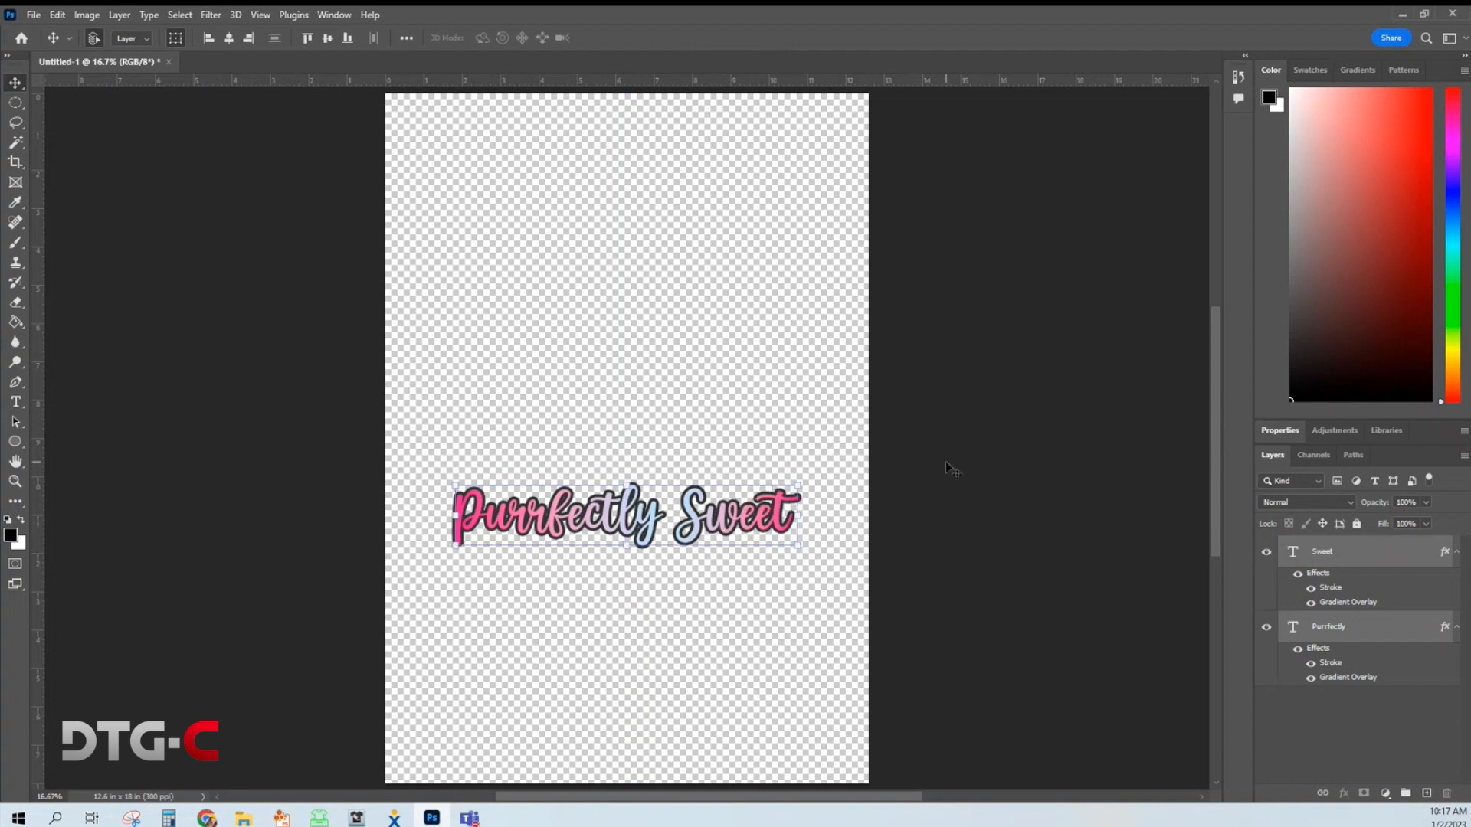
Step: Place the "cute cat" PSD from the Desktop as an embedded image at its original size
{"action": "left_click", "coordinate": [34, 14]}
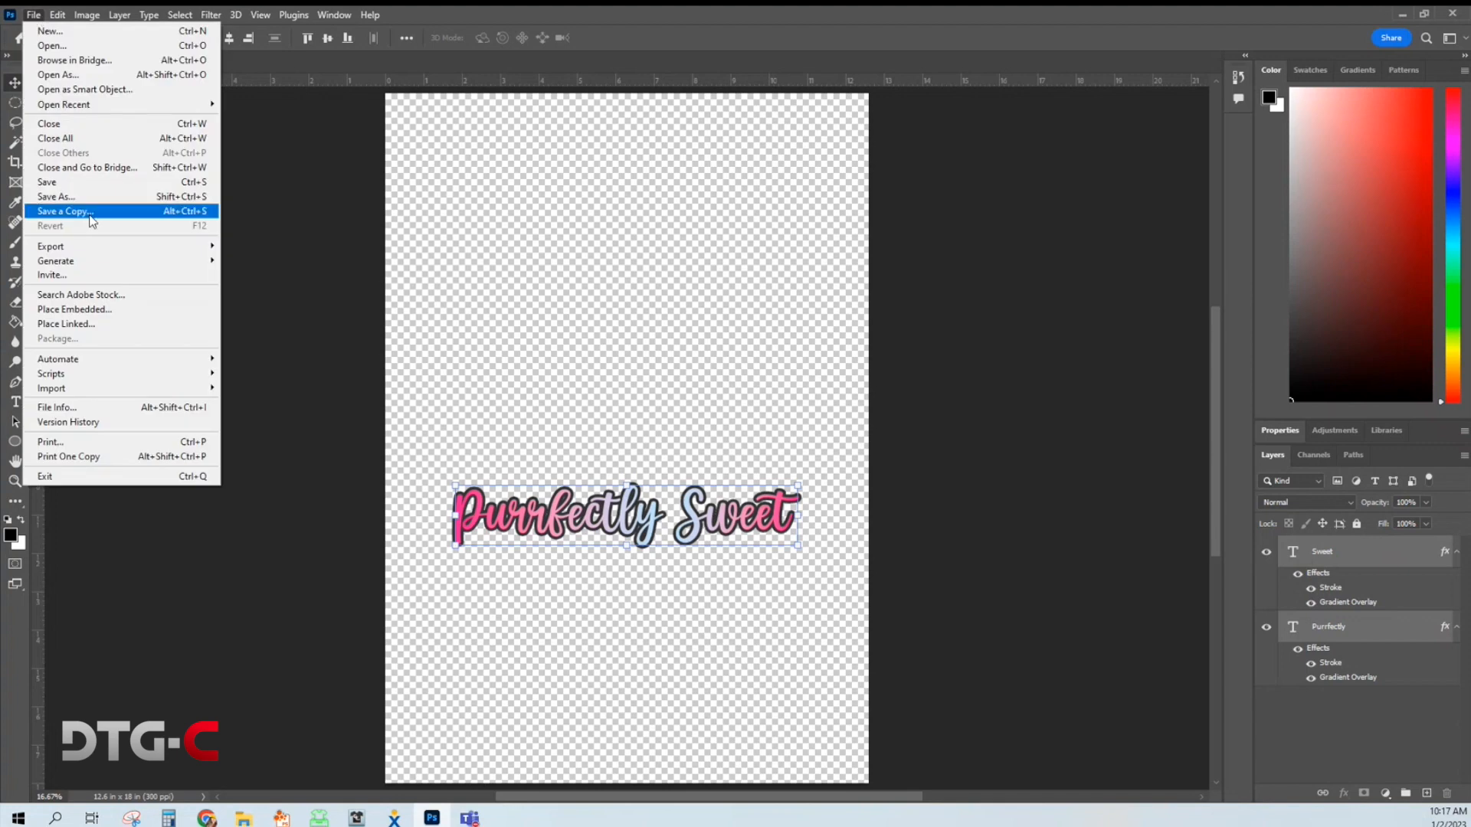
{"action": "left_click", "coordinate": [120, 311]}
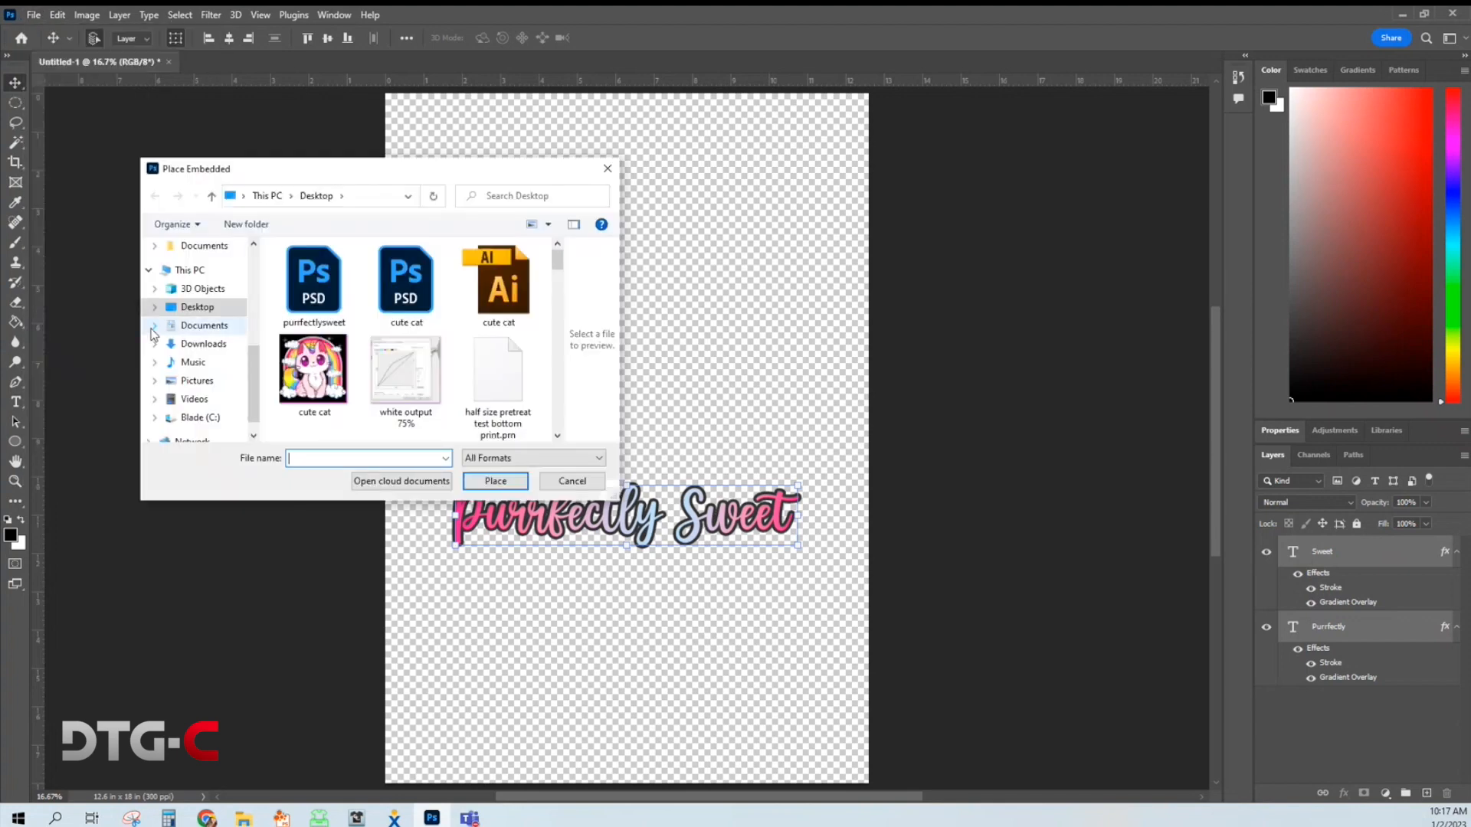
{"action": "left_click", "coordinate": [388, 329]}
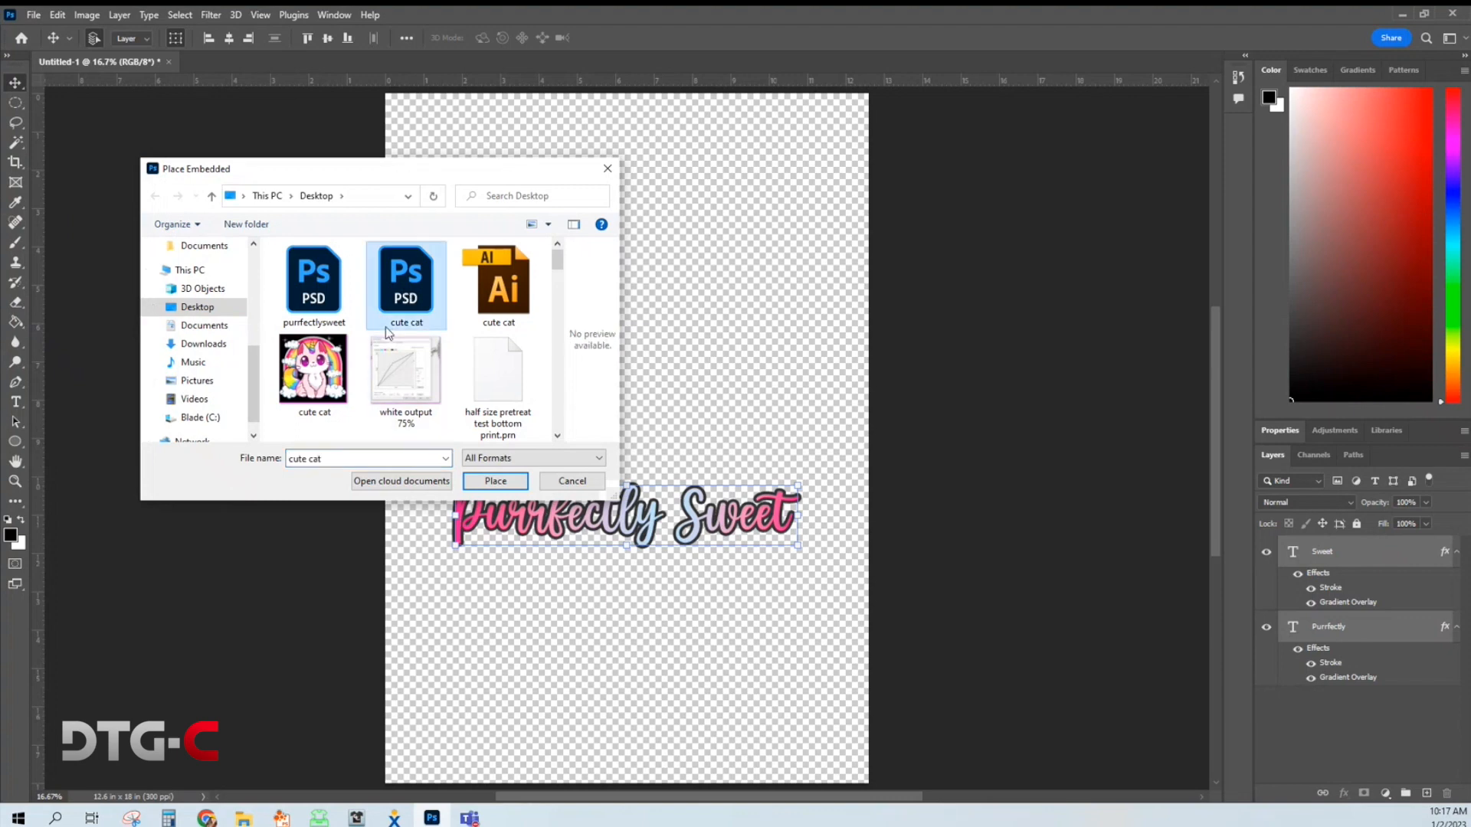
{"action": "left_click", "coordinate": [494, 481]}
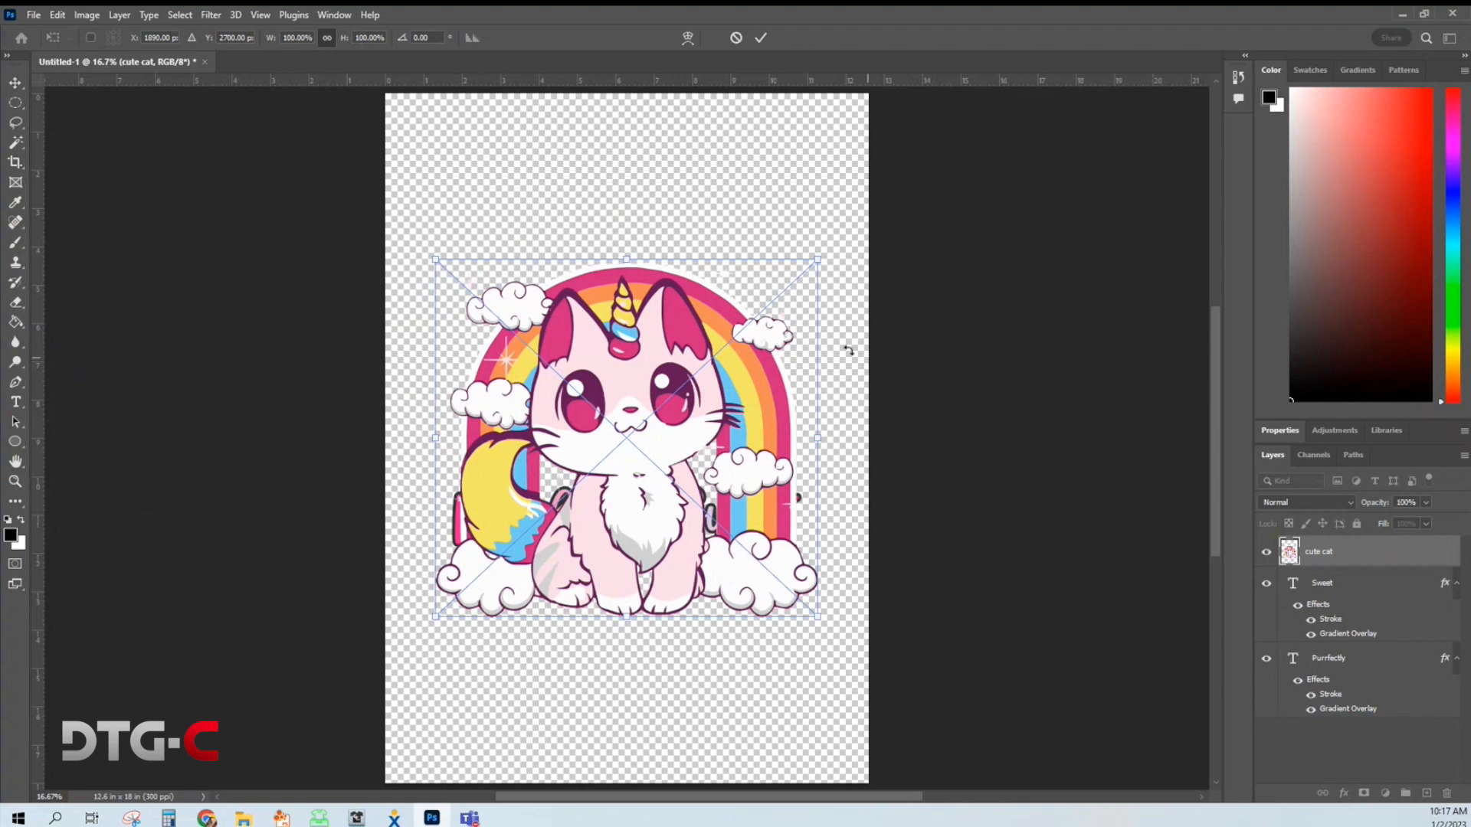
{"action": "left_click", "coordinate": [761, 36]}
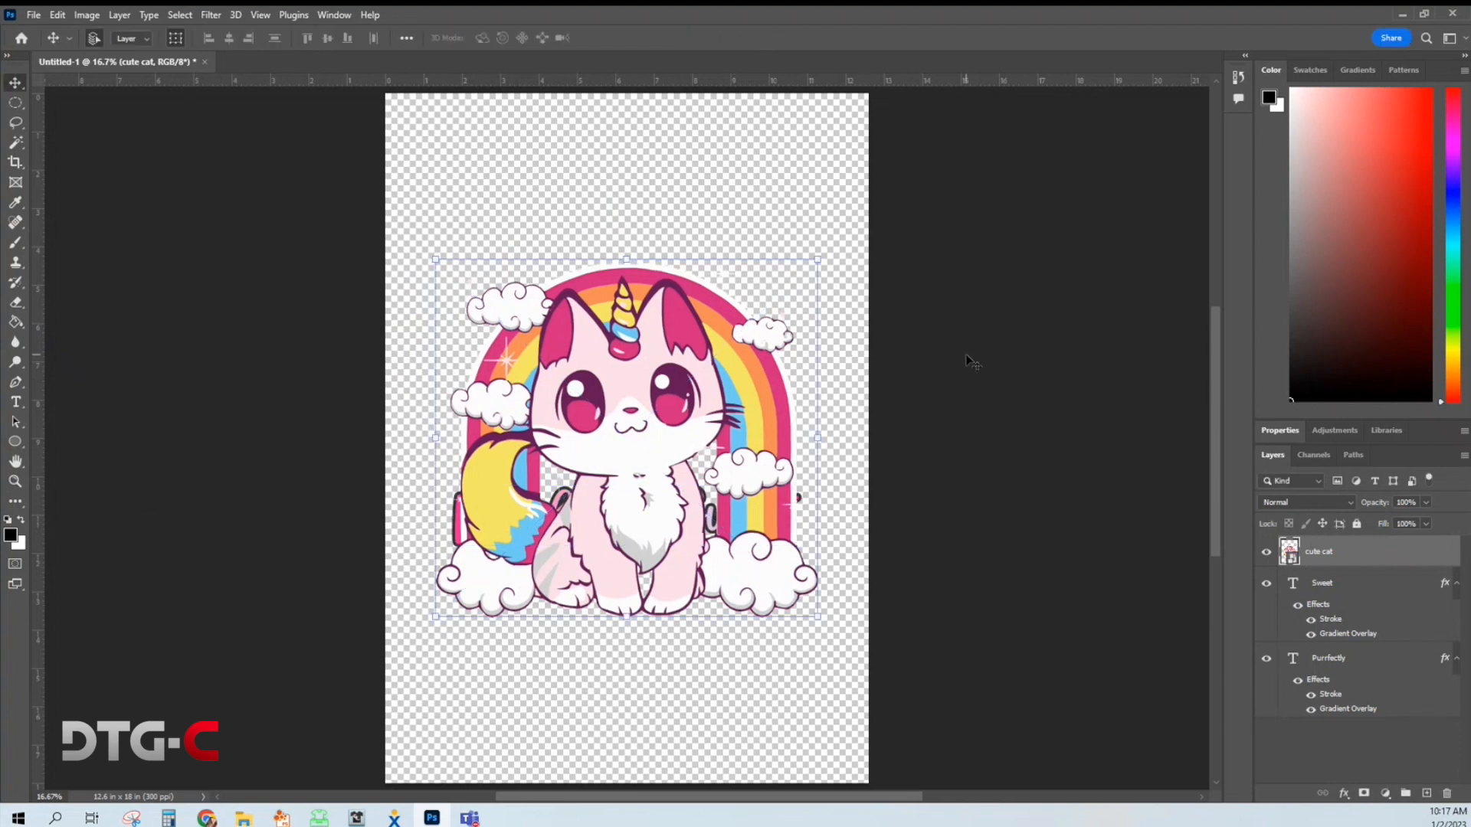
Step: Position the cat artwork above the lettering with its base slightly overlapped, and order its layer beneath both text layers
{"action": "left_click_drag", "start_coordinate": [632, 540], "coordinate": [634, 426]}
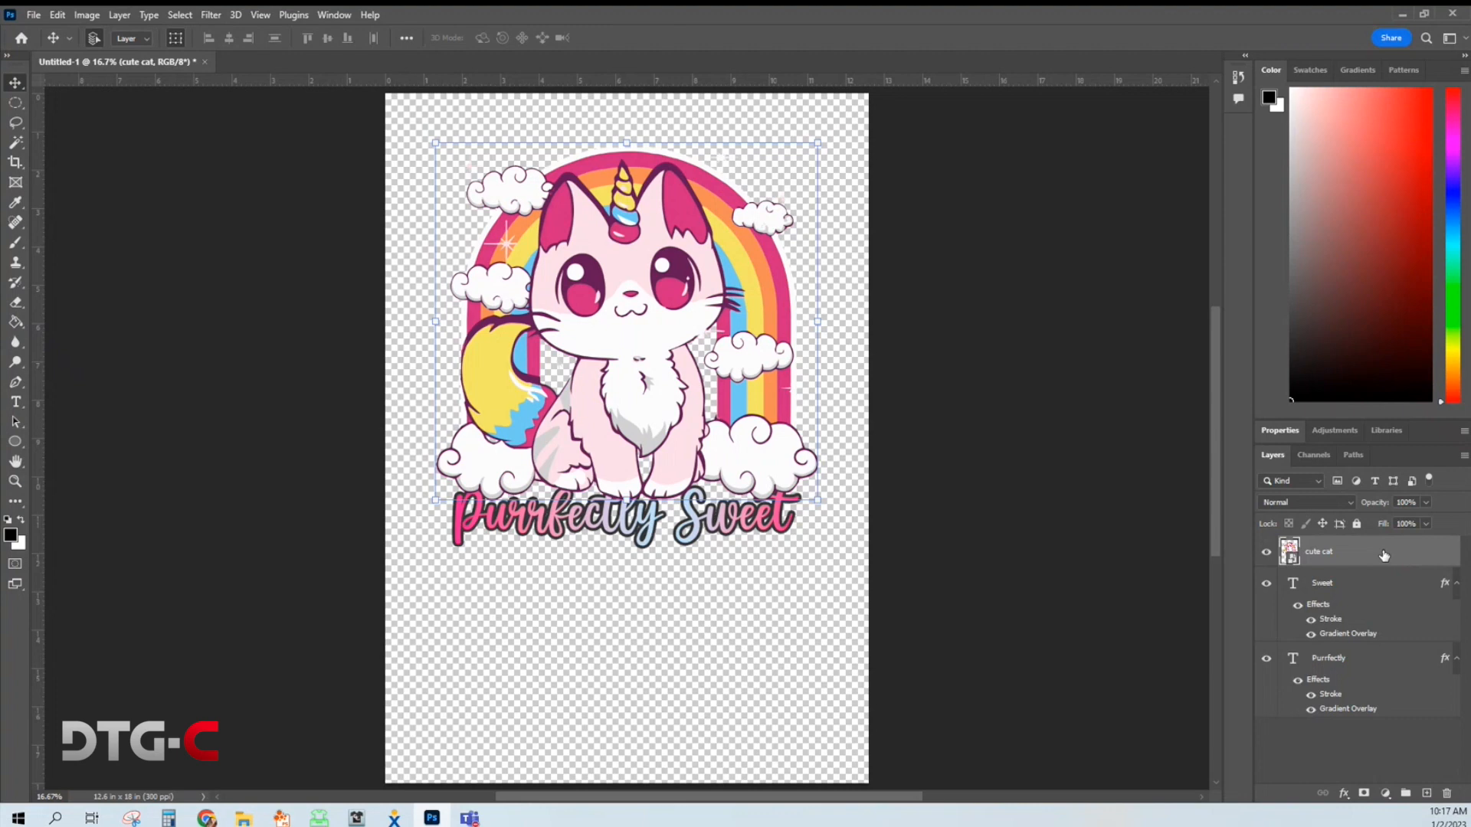
{"action": "left_click_drag", "start_coordinate": [1383, 556], "coordinate": [1396, 725]}
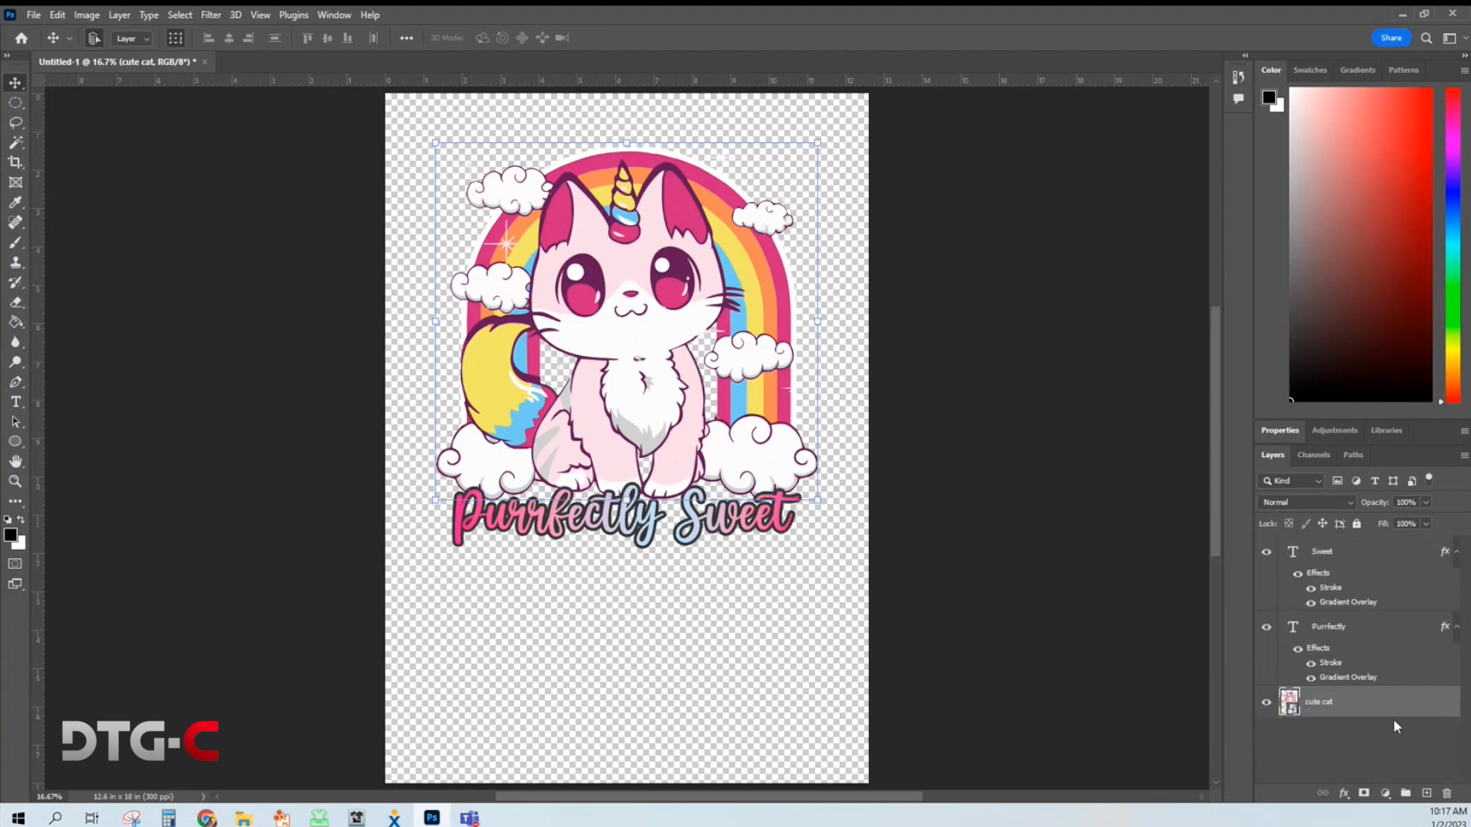
{"action": "left_click_drag", "start_coordinate": [679, 285], "coordinate": [679, 299]}
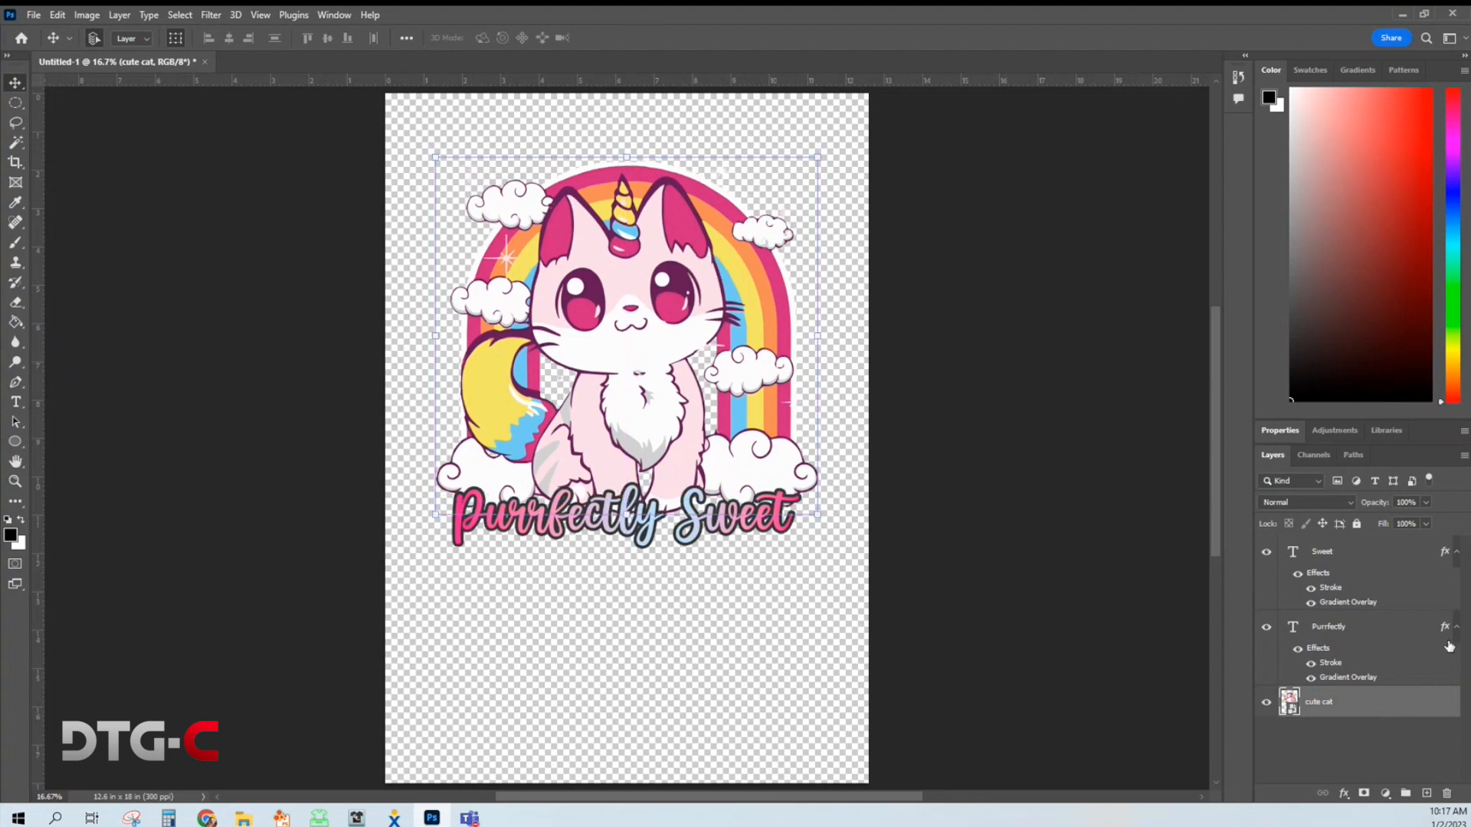
Step: Scale the Purrfectly and Sweet layers together to about 124%, centered across the base of the cat artwork
{"action": "left_click", "coordinate": [1392, 558]}
{"action": "left_click", "coordinate": [1389, 629], "text": "shift"}
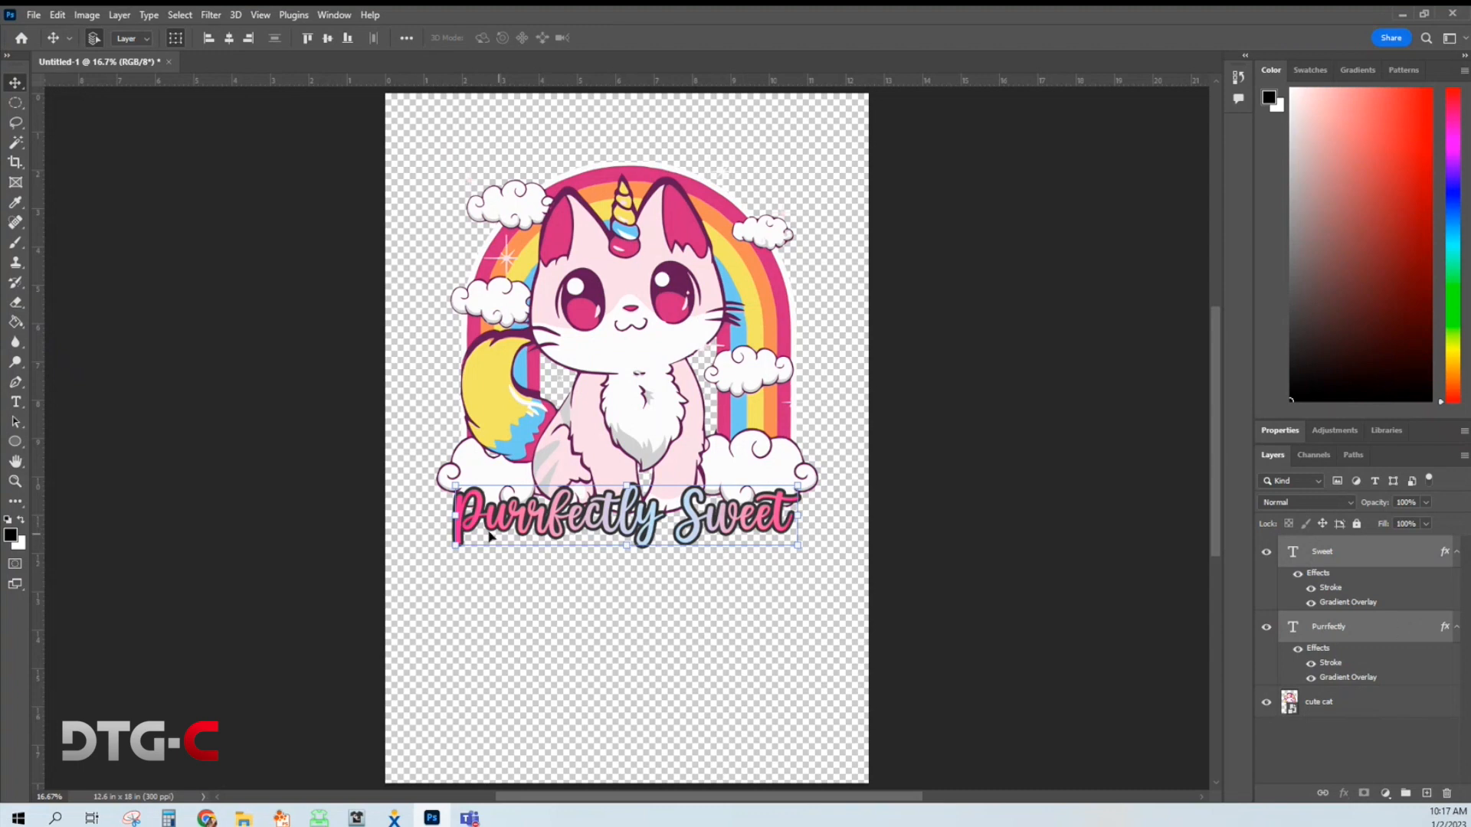
{"action": "left_click", "coordinate": [455, 542]}
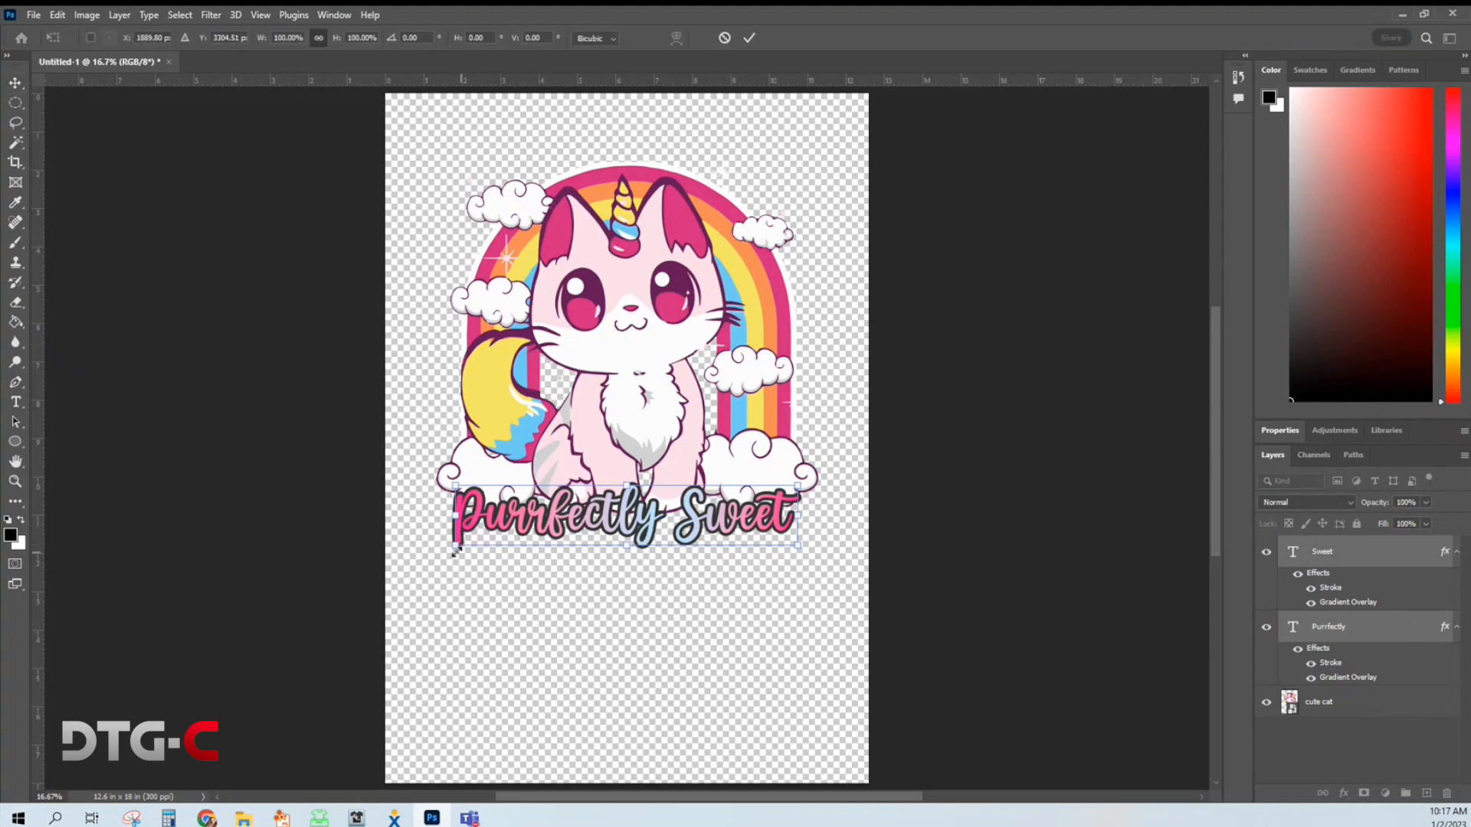
{"action": "left_click_drag", "start_coordinate": [455, 542], "coordinate": [414, 551]}
{"action": "left_click_drag", "start_coordinate": [793, 551], "coordinate": [832, 596]}
{"action": "left_click_drag", "start_coordinate": [736, 509], "coordinate": [742, 517]}
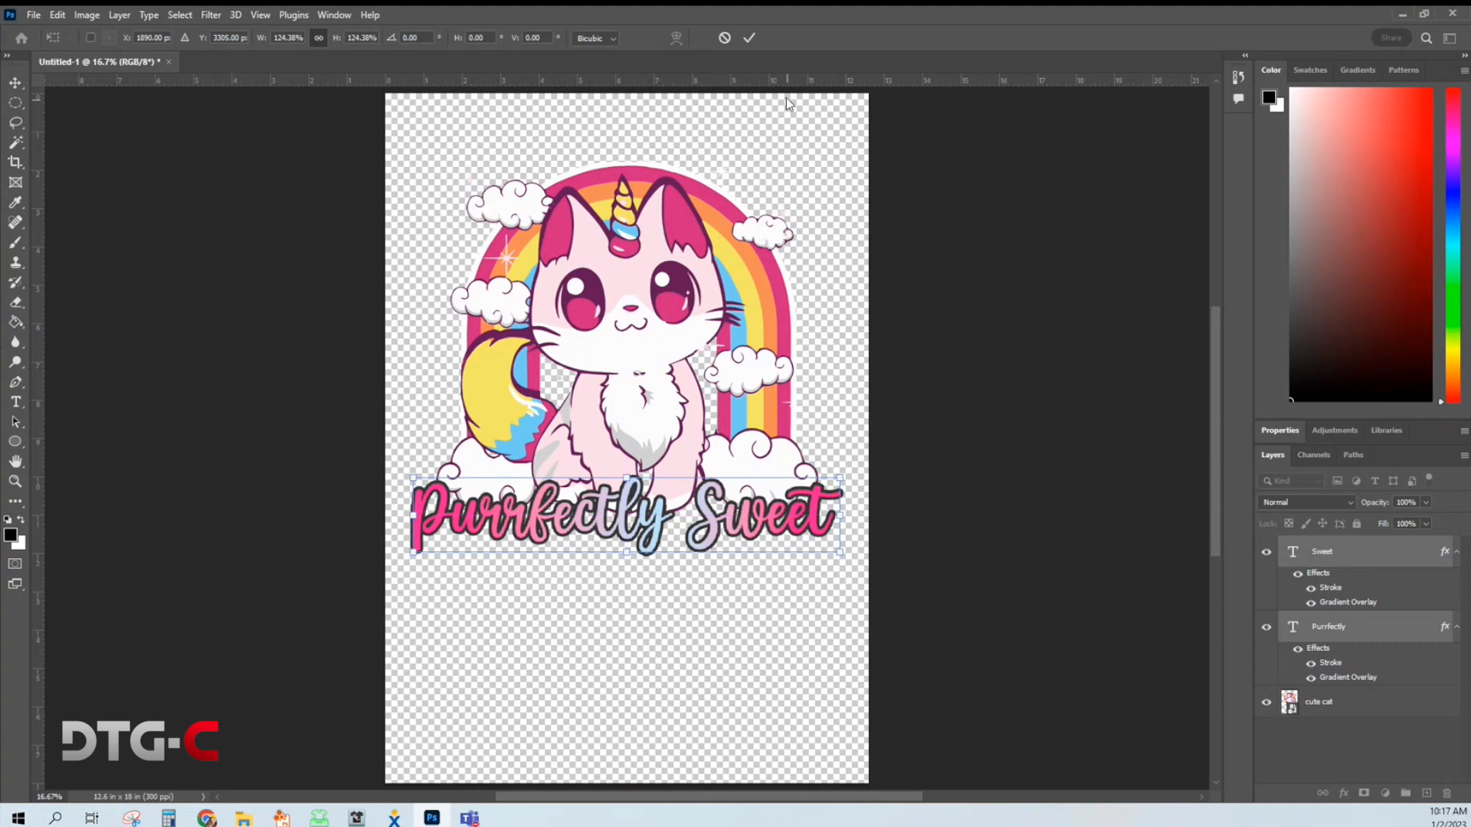
{"action": "left_click", "coordinate": [750, 42]}
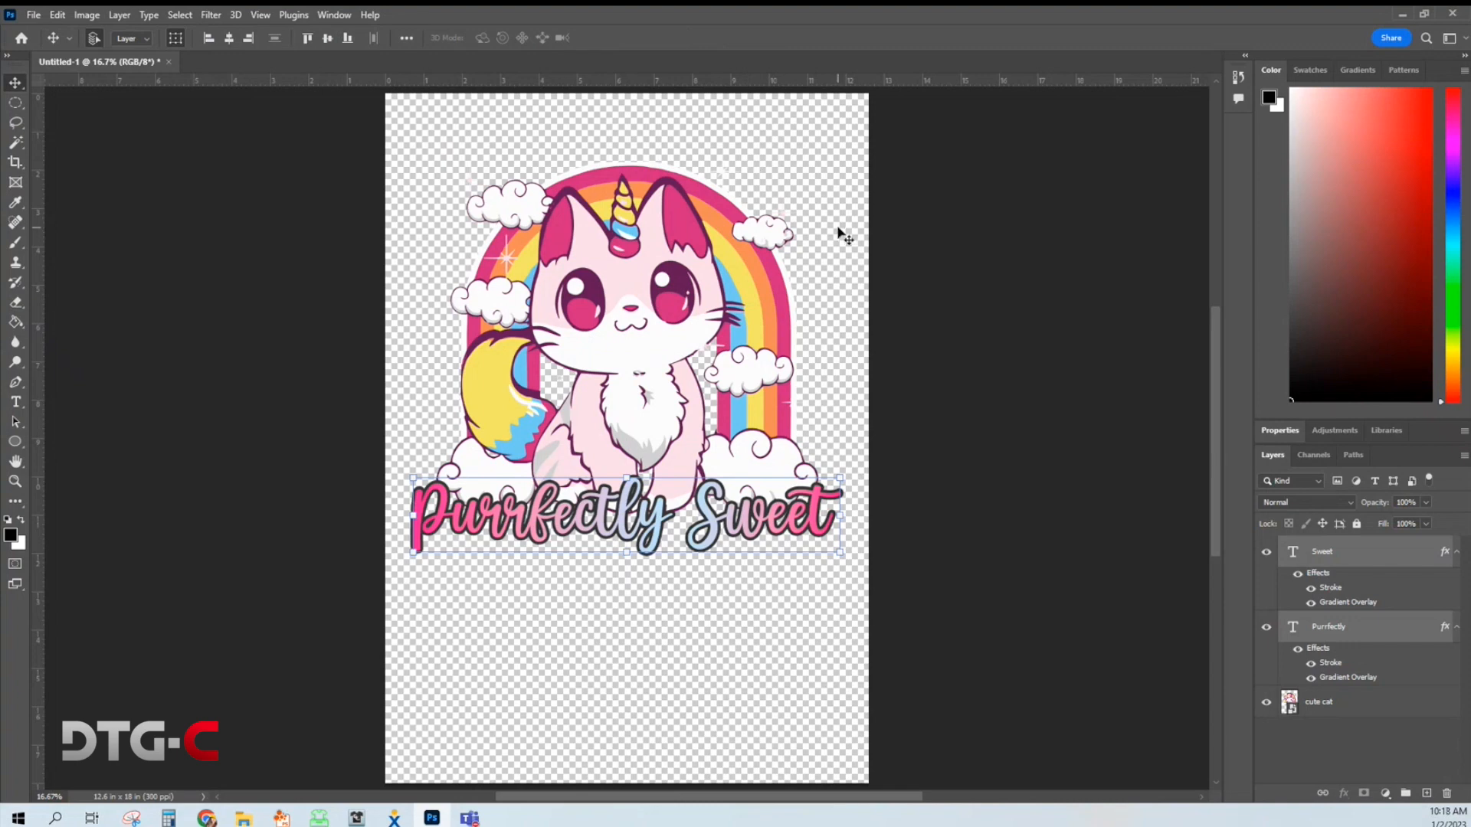
Step: Trim the canvas based on transparent pixels on all four sides
{"action": "left_click", "coordinate": [101, 15]}
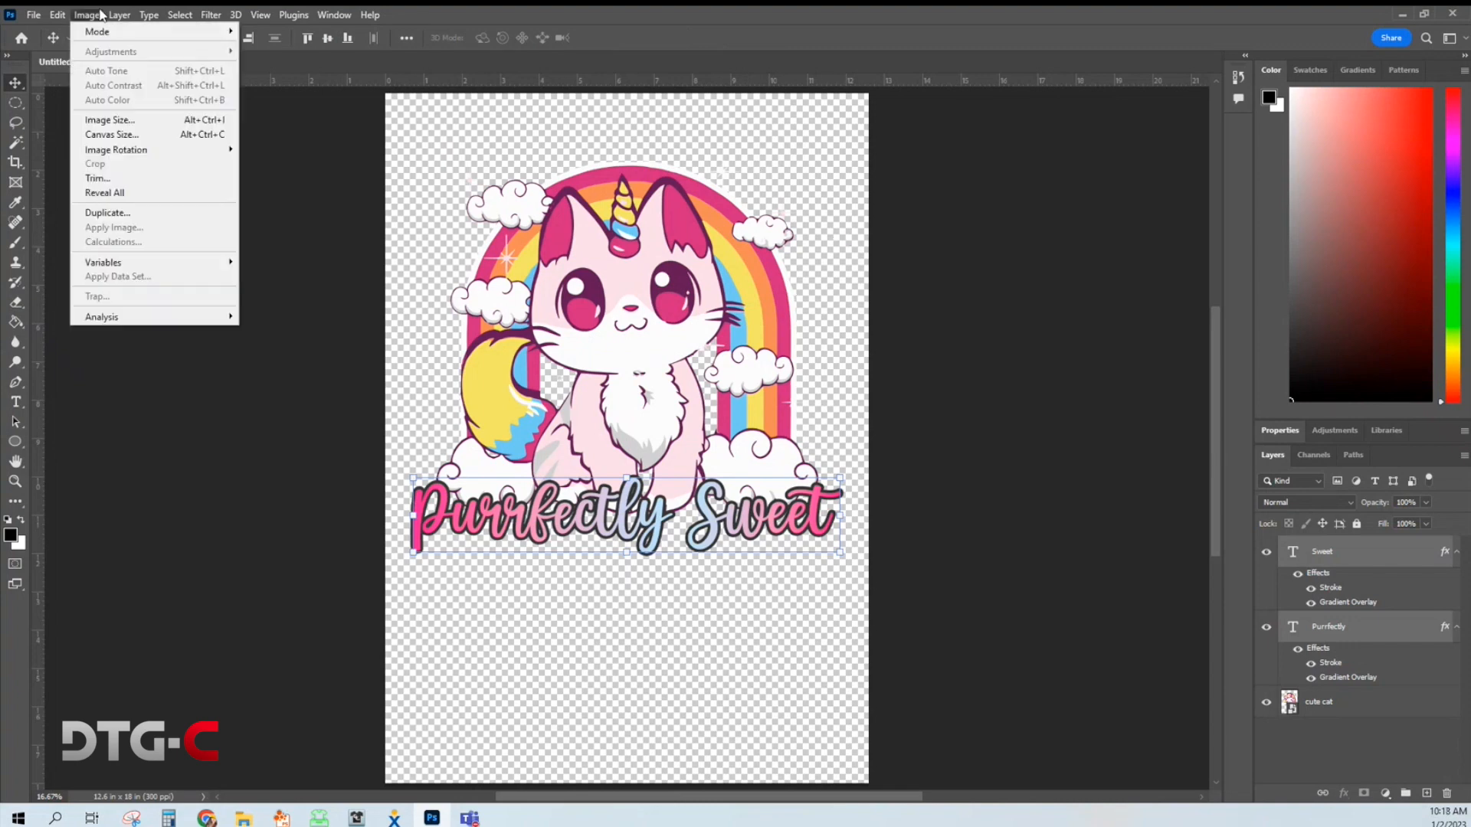
{"action": "left_click", "coordinate": [134, 178]}
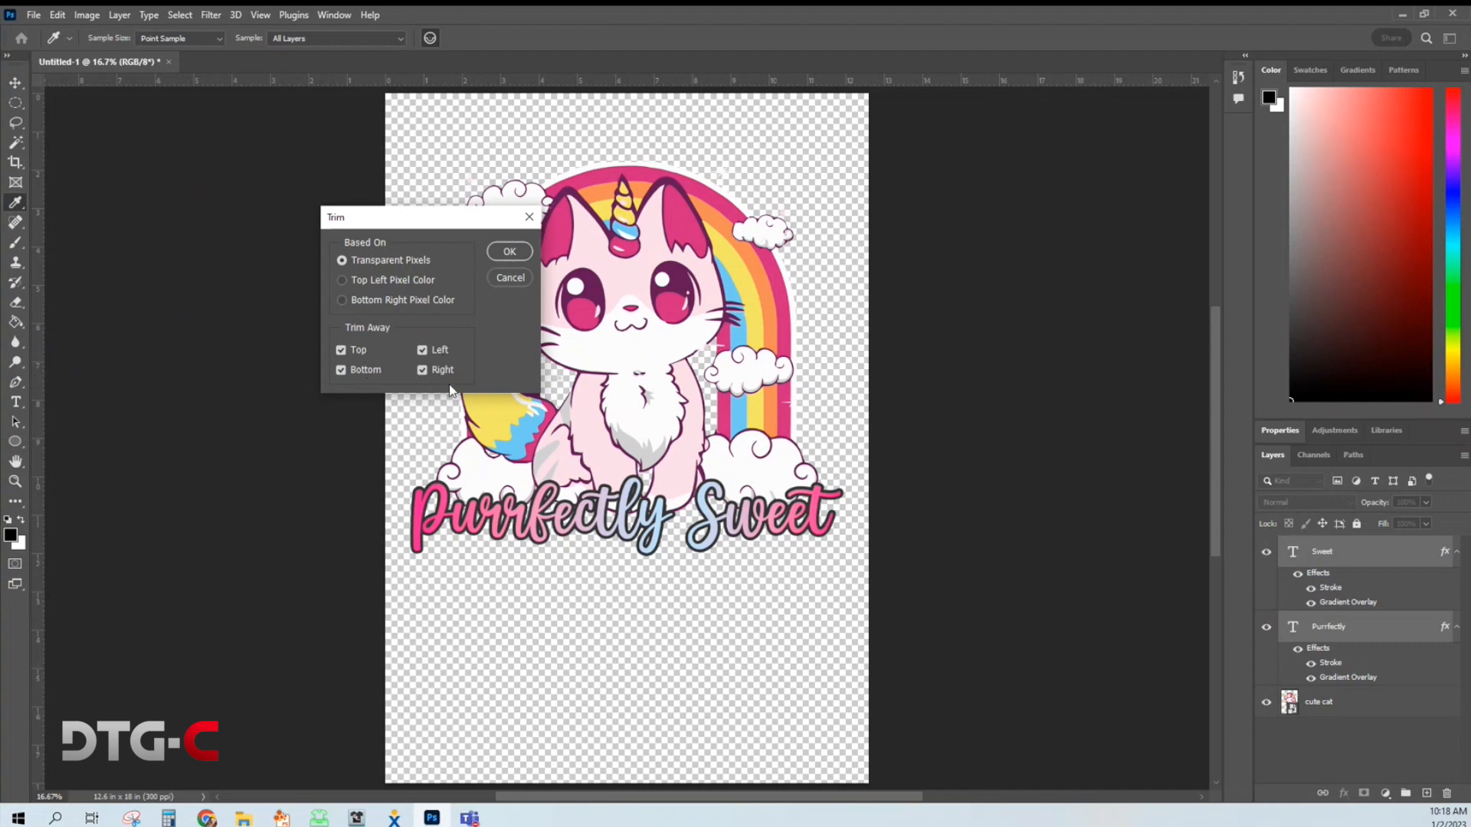
{"action": "left_click", "coordinate": [507, 253]}
{"action": "key", "text": "v"}
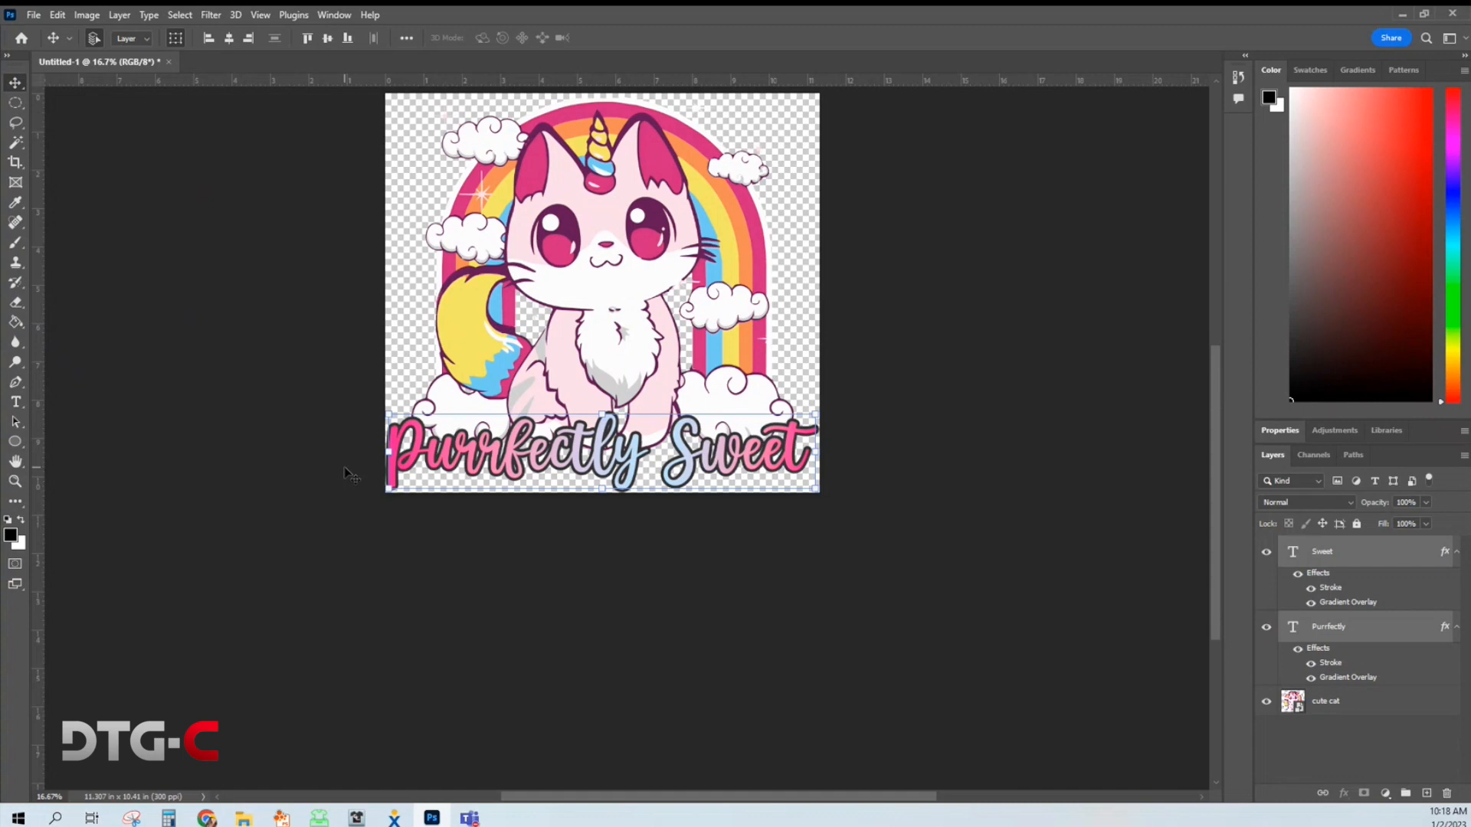
Step: Save the design to the Desktop as a Photoshop file named "purrfectly sweet" with Maximize Compatibility on
{"action": "left_click", "coordinate": [33, 14]}
{"action": "left_click", "coordinate": [55, 196]}
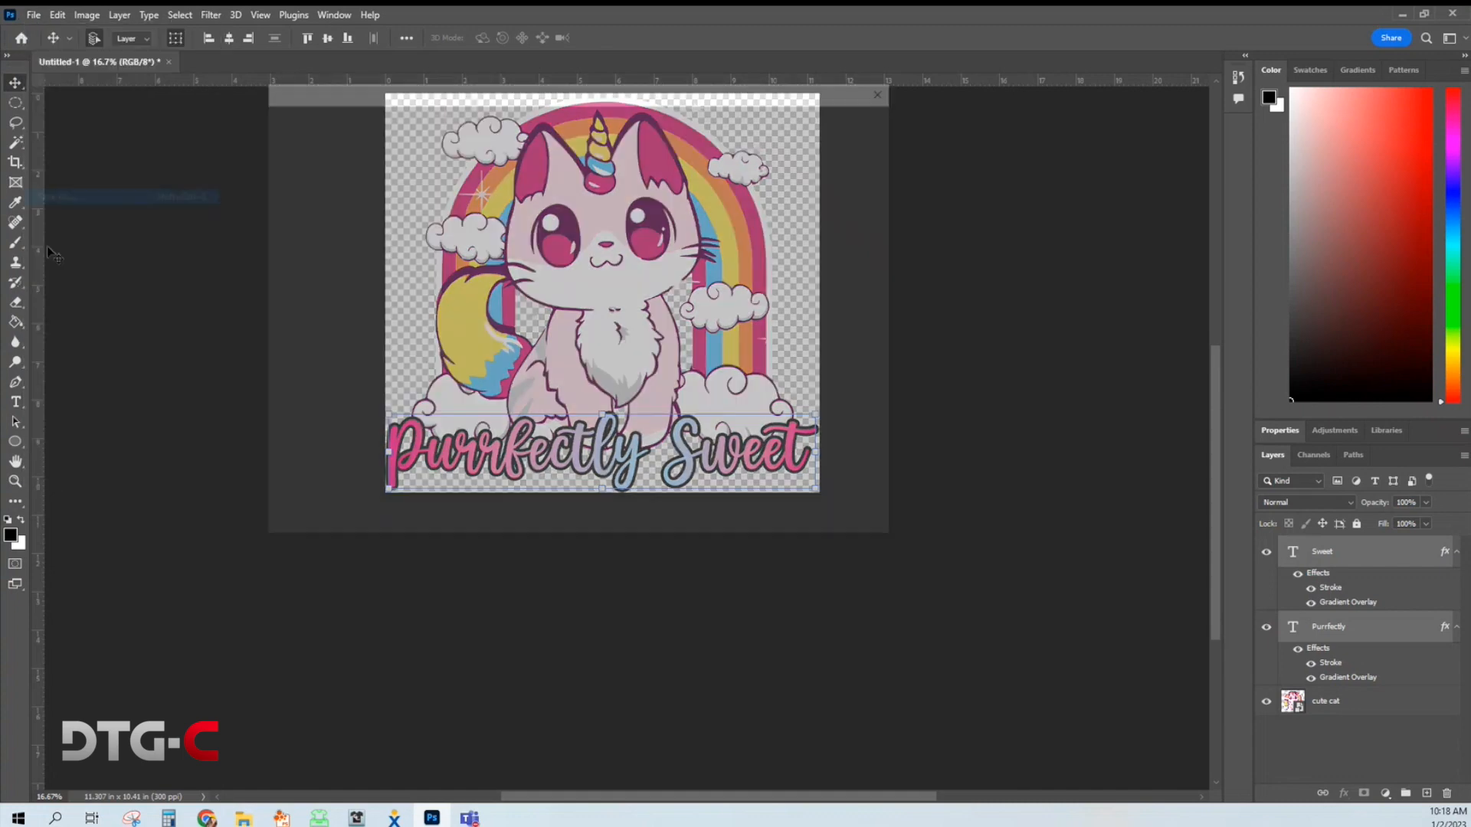
{"action": "left_click", "coordinate": [331, 517]}
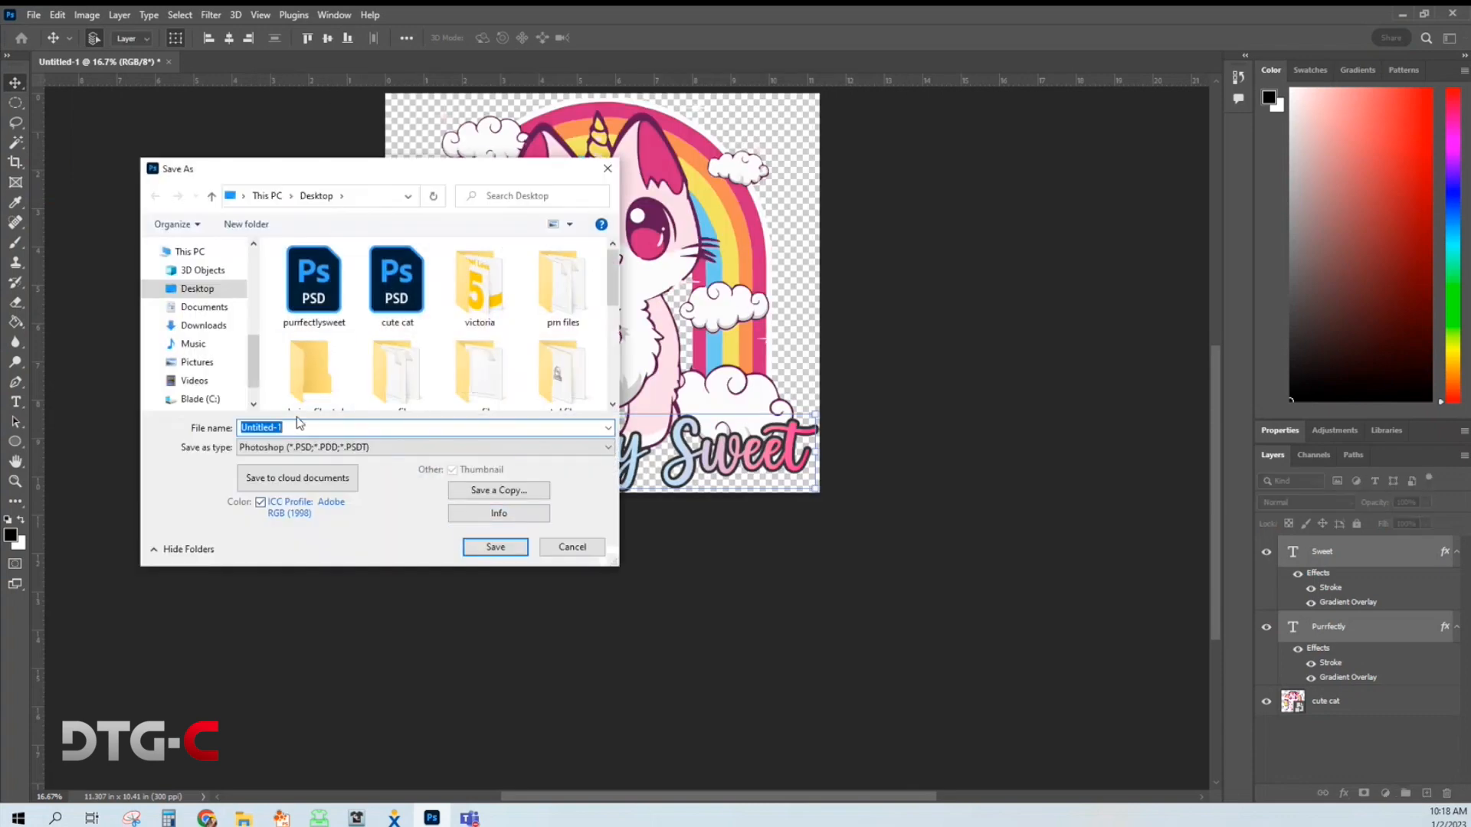
{"action": "type", "text": "purrfectly sweet"}
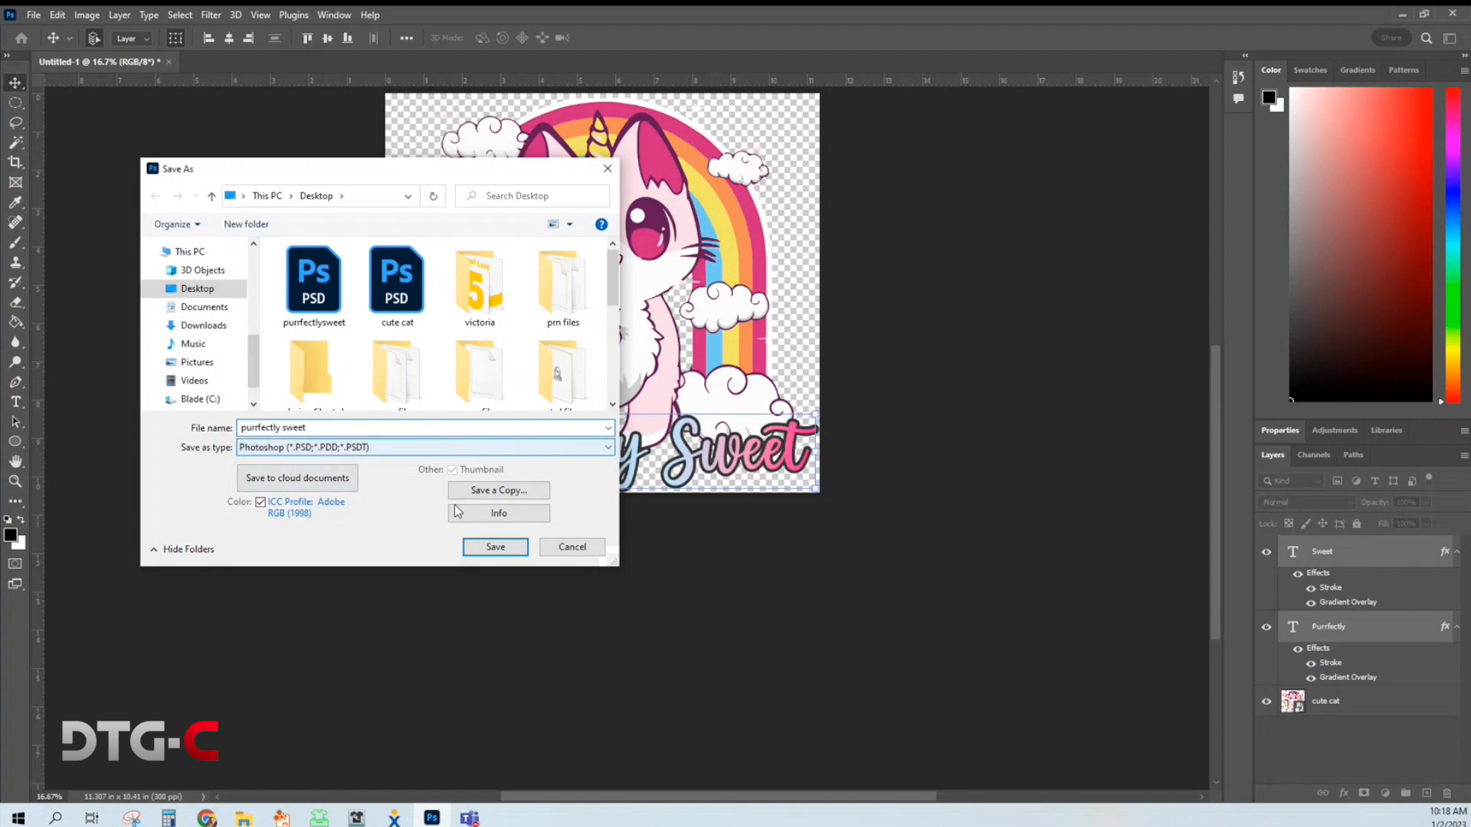
{"action": "left_click", "coordinate": [490, 547]}
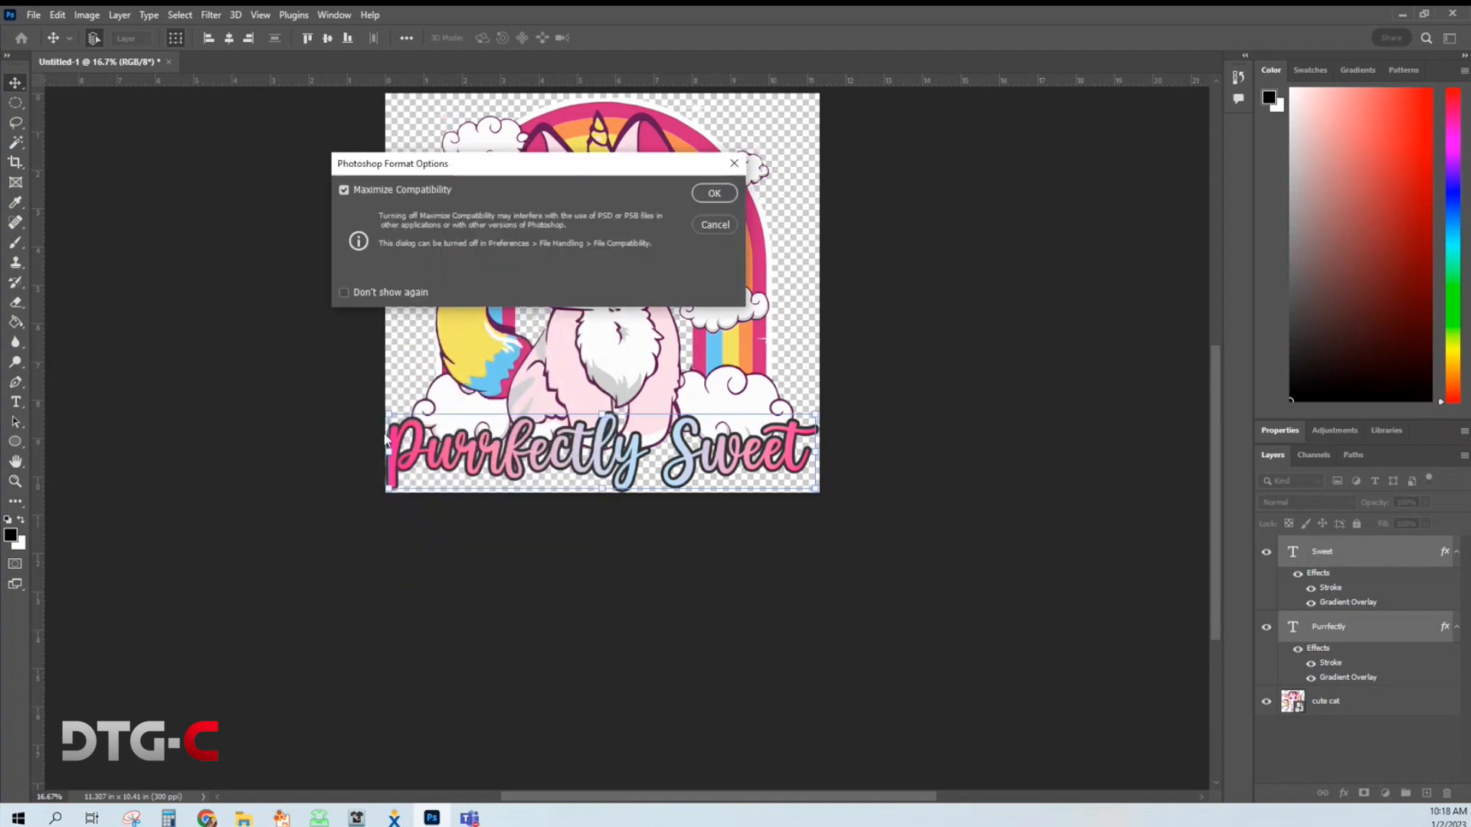
{"action": "left_click", "coordinate": [714, 193]}
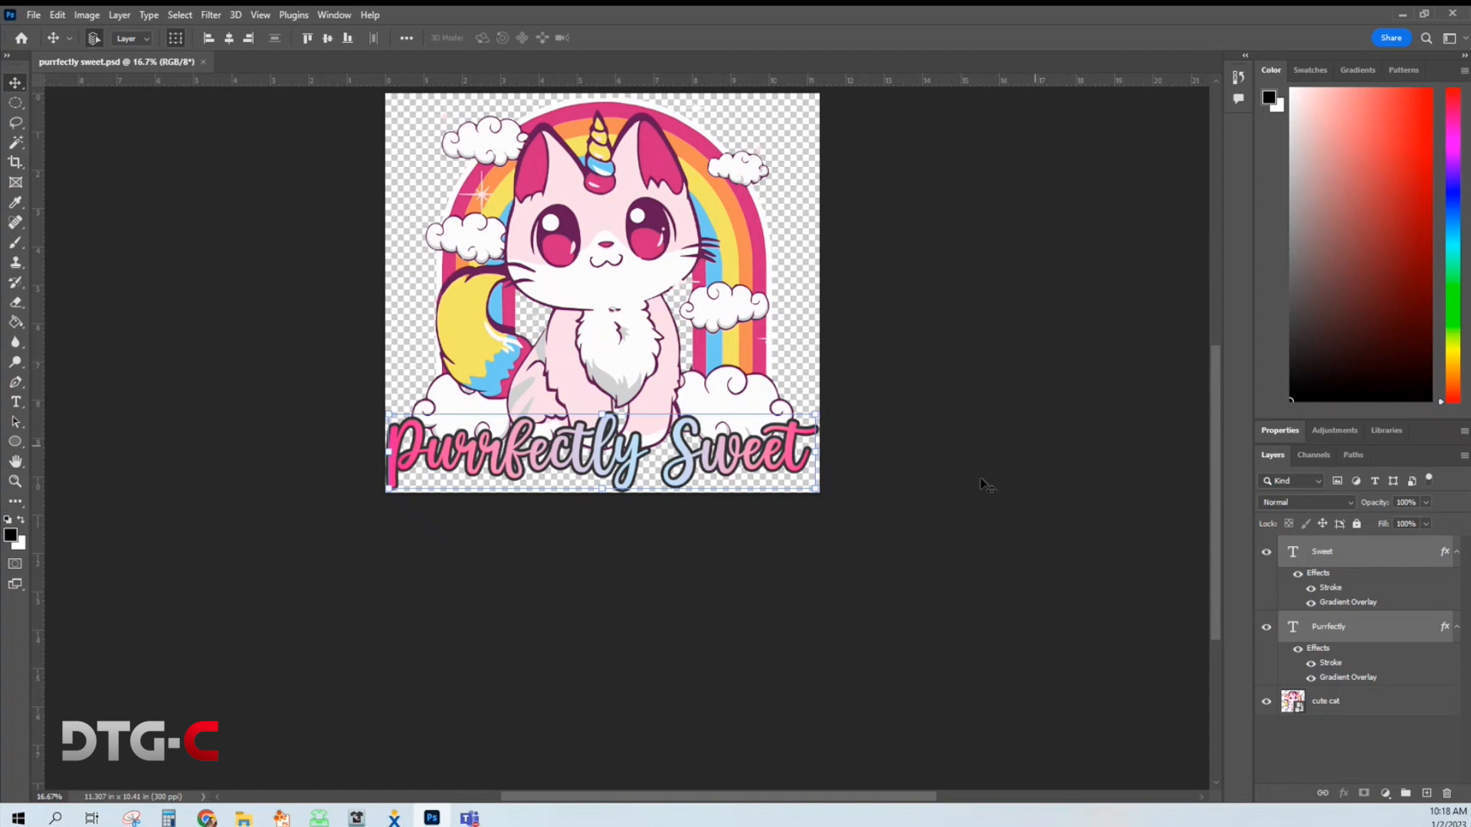
Step: Quick-export the design as a PNG to the Desktop, adding "dtg" to the file name "purrfectly sweet"
{"action": "left_click", "coordinate": [33, 15]}
{"action": "mouse_move", "coordinate": [85, 247]}
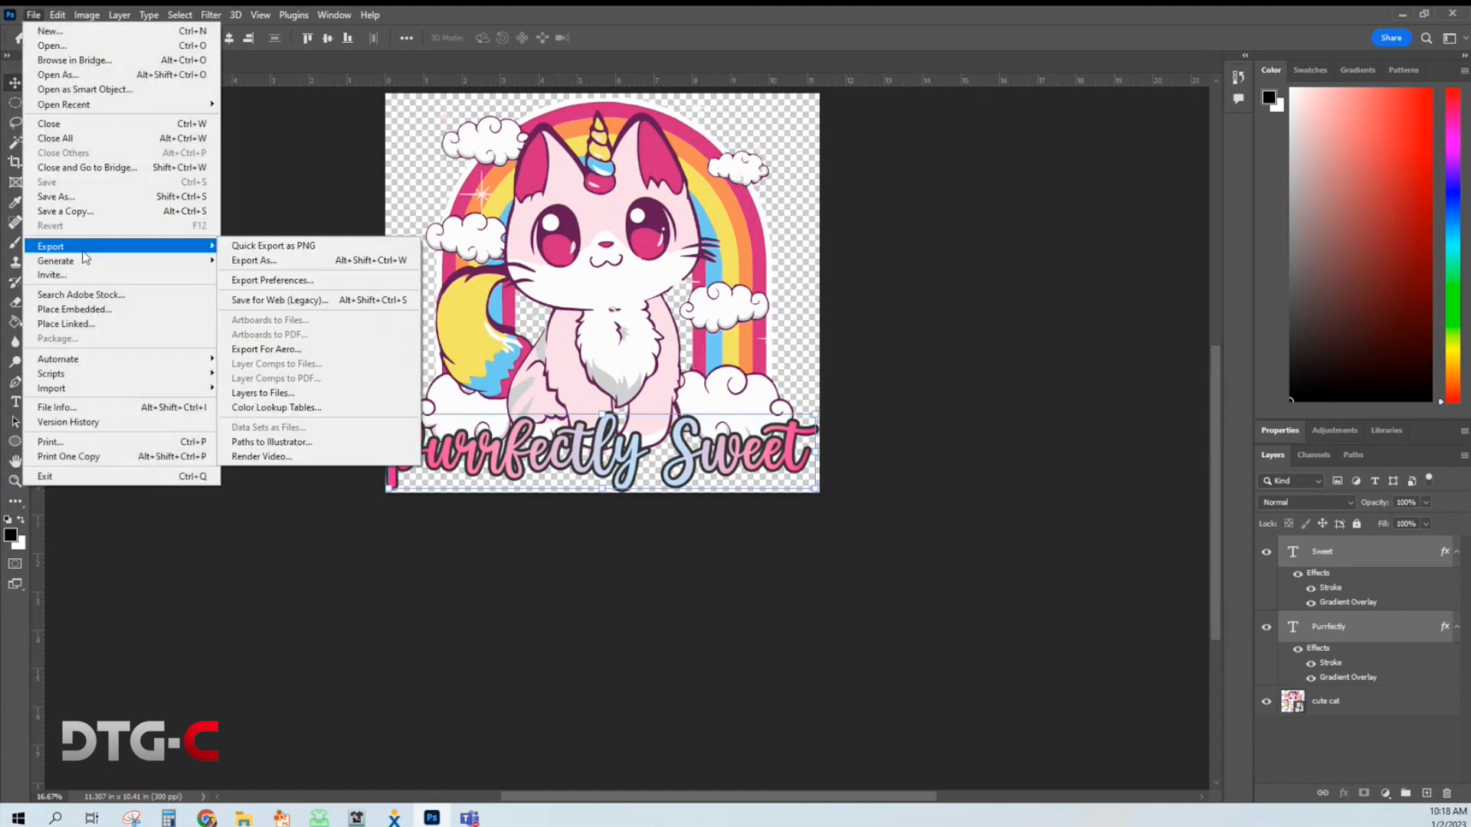
{"action": "left_click", "coordinate": [275, 247]}
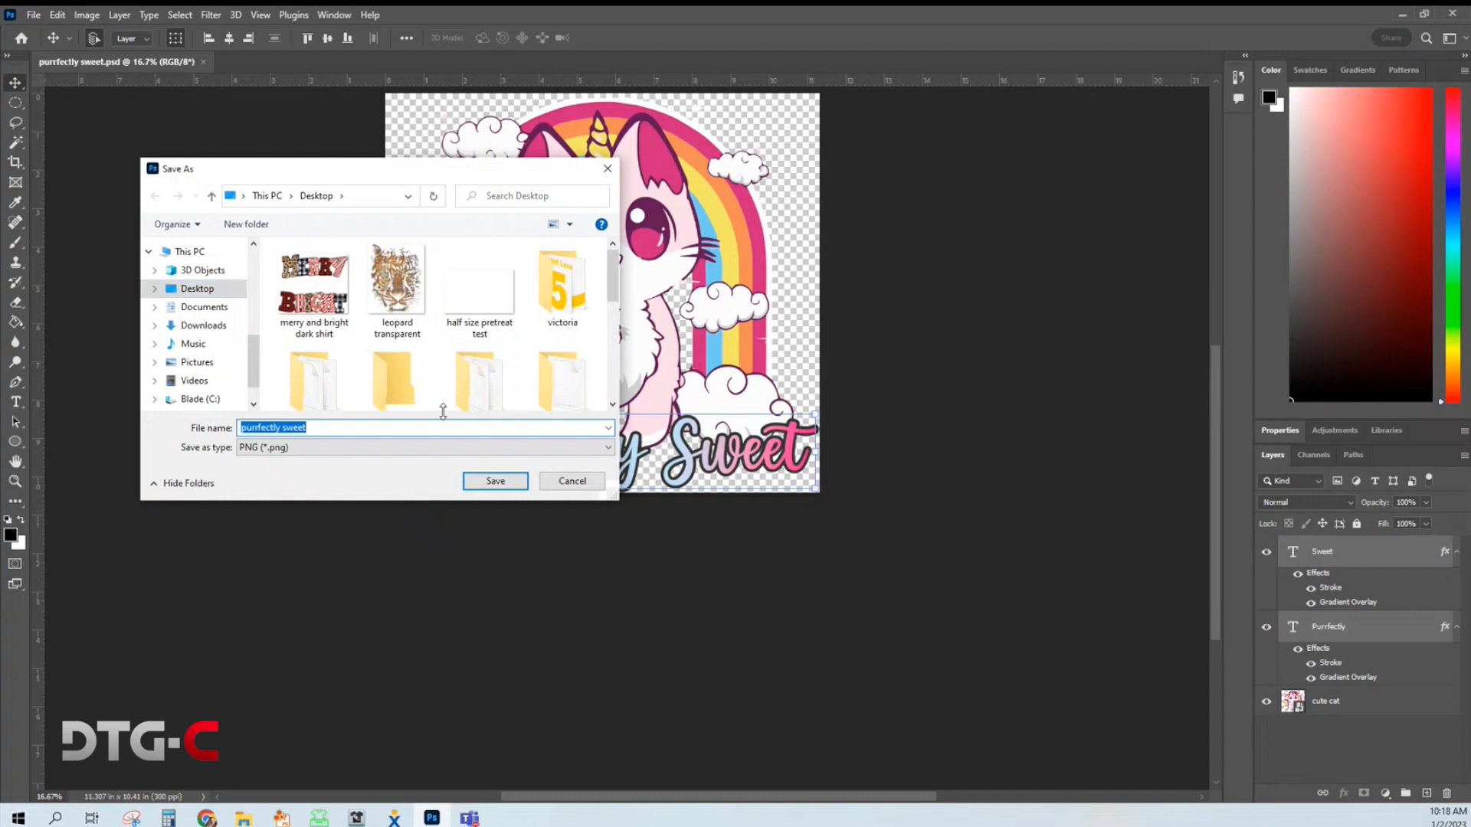
{"action": "left_click", "coordinate": [354, 427]}
{"action": "type", "text": "dtg"}
{"action": "left_click", "coordinate": [491, 480]}
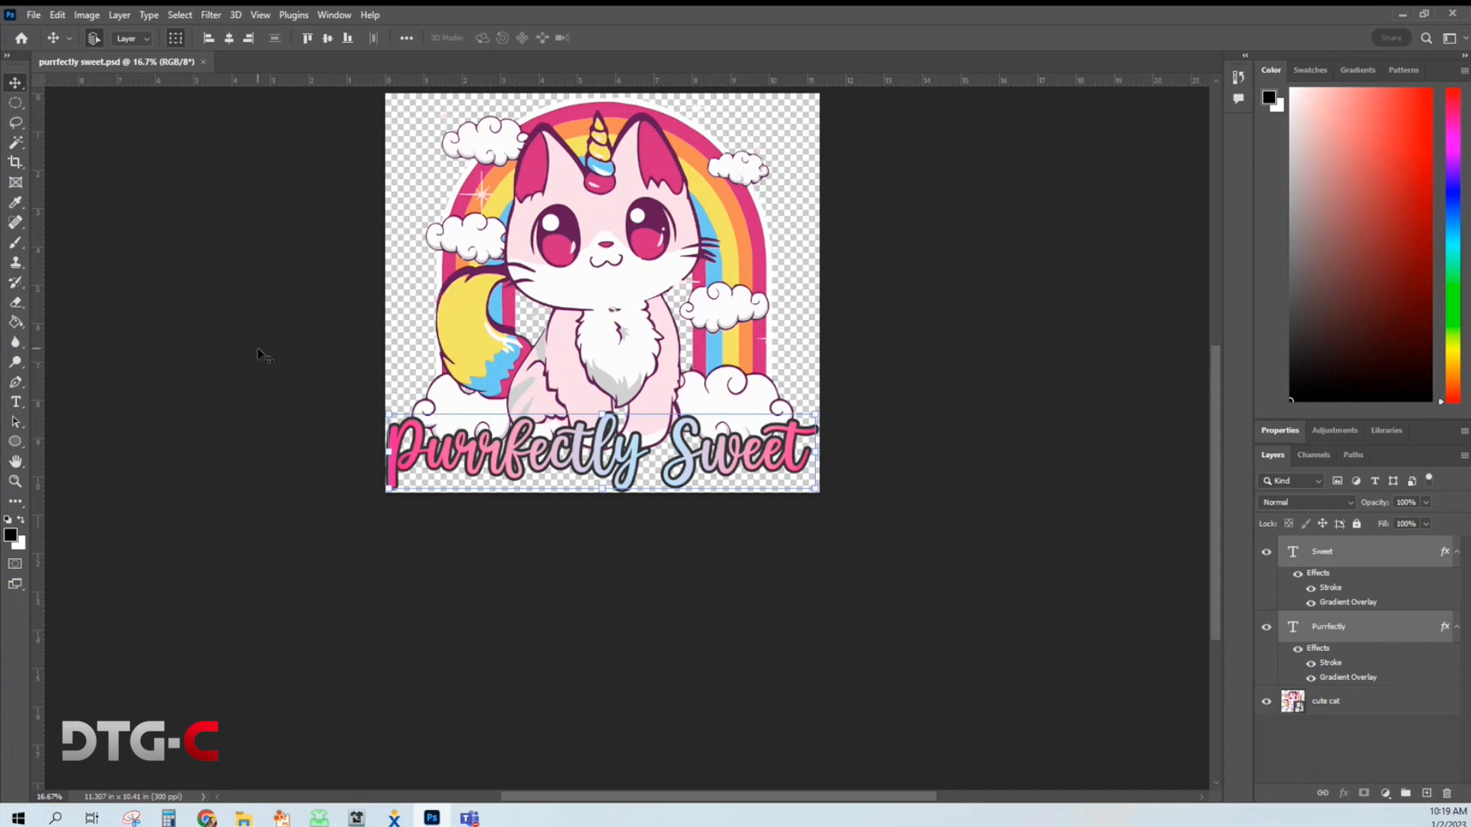
Step: Open the exported PNG "purrfectly sweet dtg" from the Desktop
{"action": "left_click", "coordinate": [35, 15]}
{"action": "left_click", "coordinate": [48, 45]}
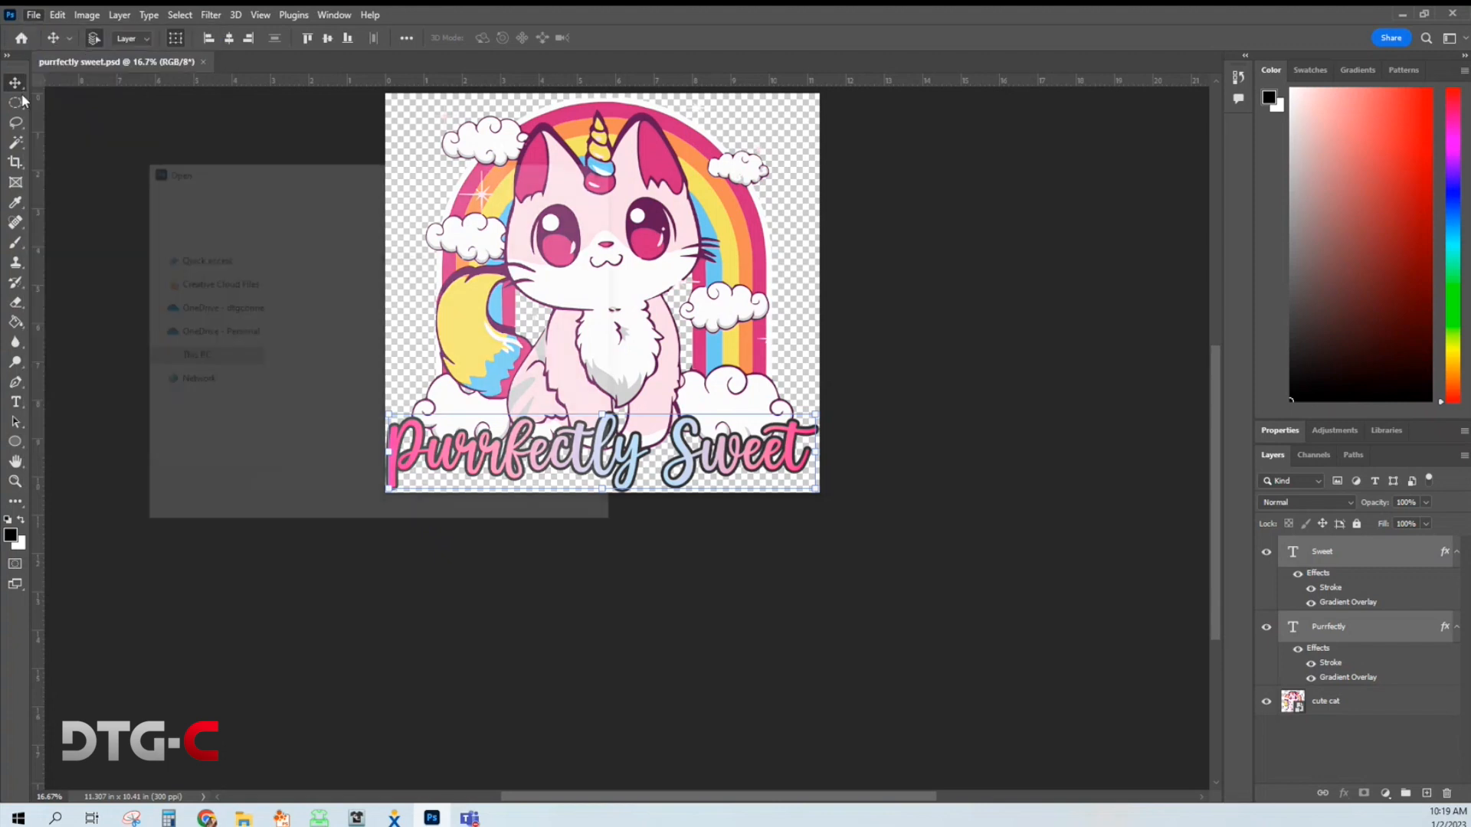
{"action": "left_click", "coordinate": [314, 288]}
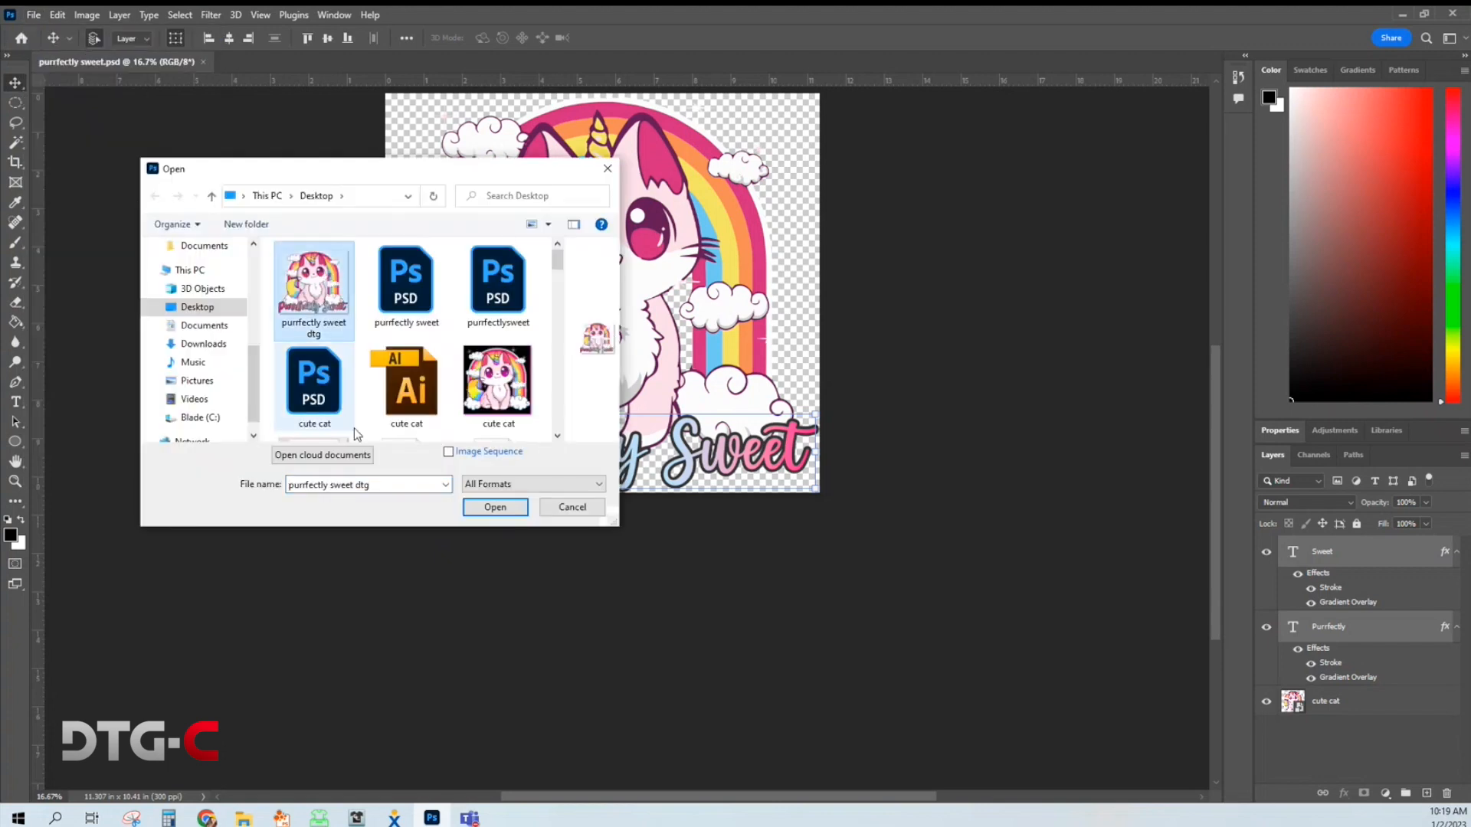
{"action": "left_click", "coordinate": [495, 507]}
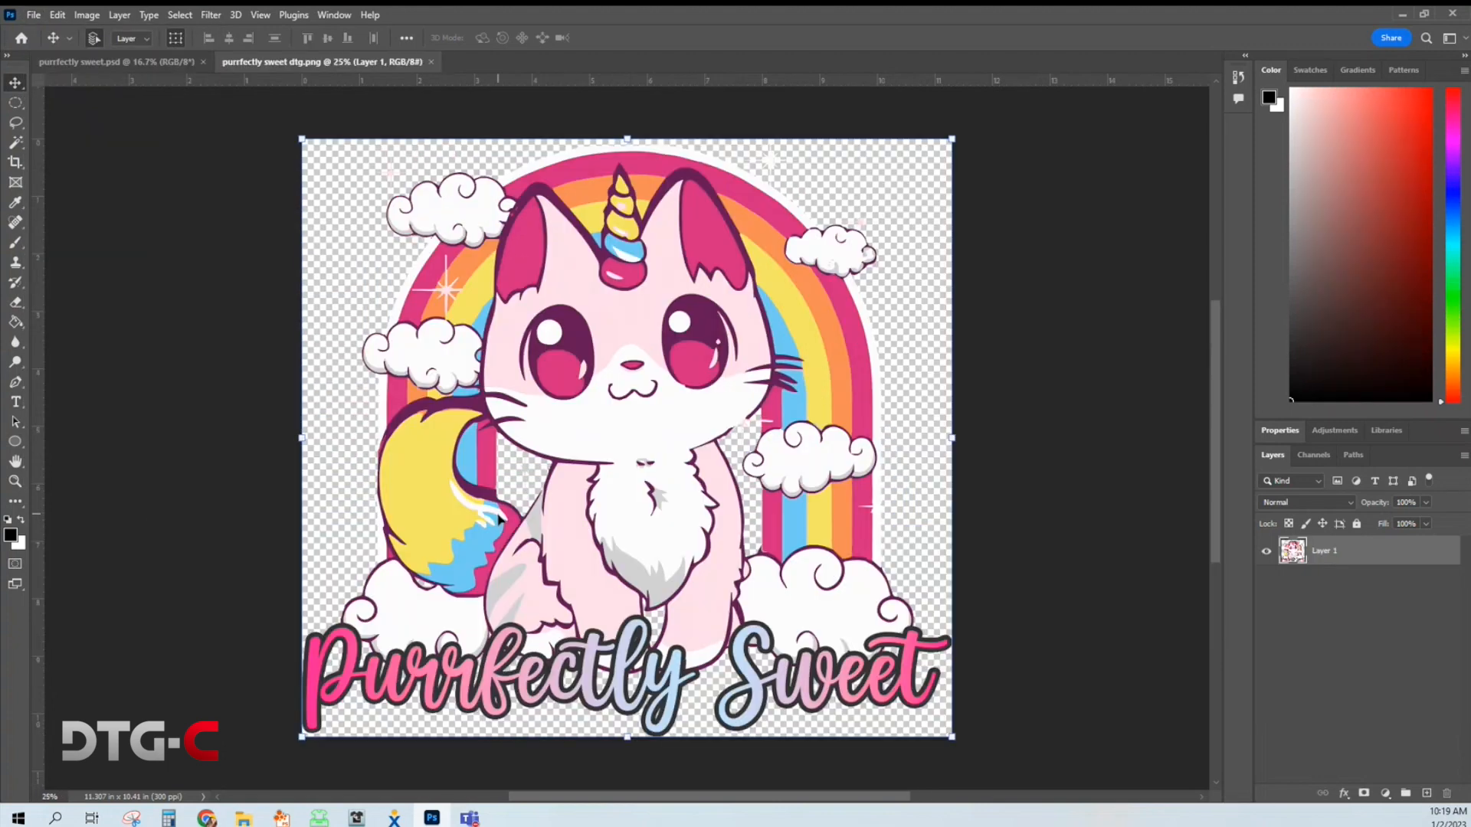
Step: Flip the whole design on Layer 1 horizontally and commit the transform
{"action": "right_click", "coordinate": [16, 88]}
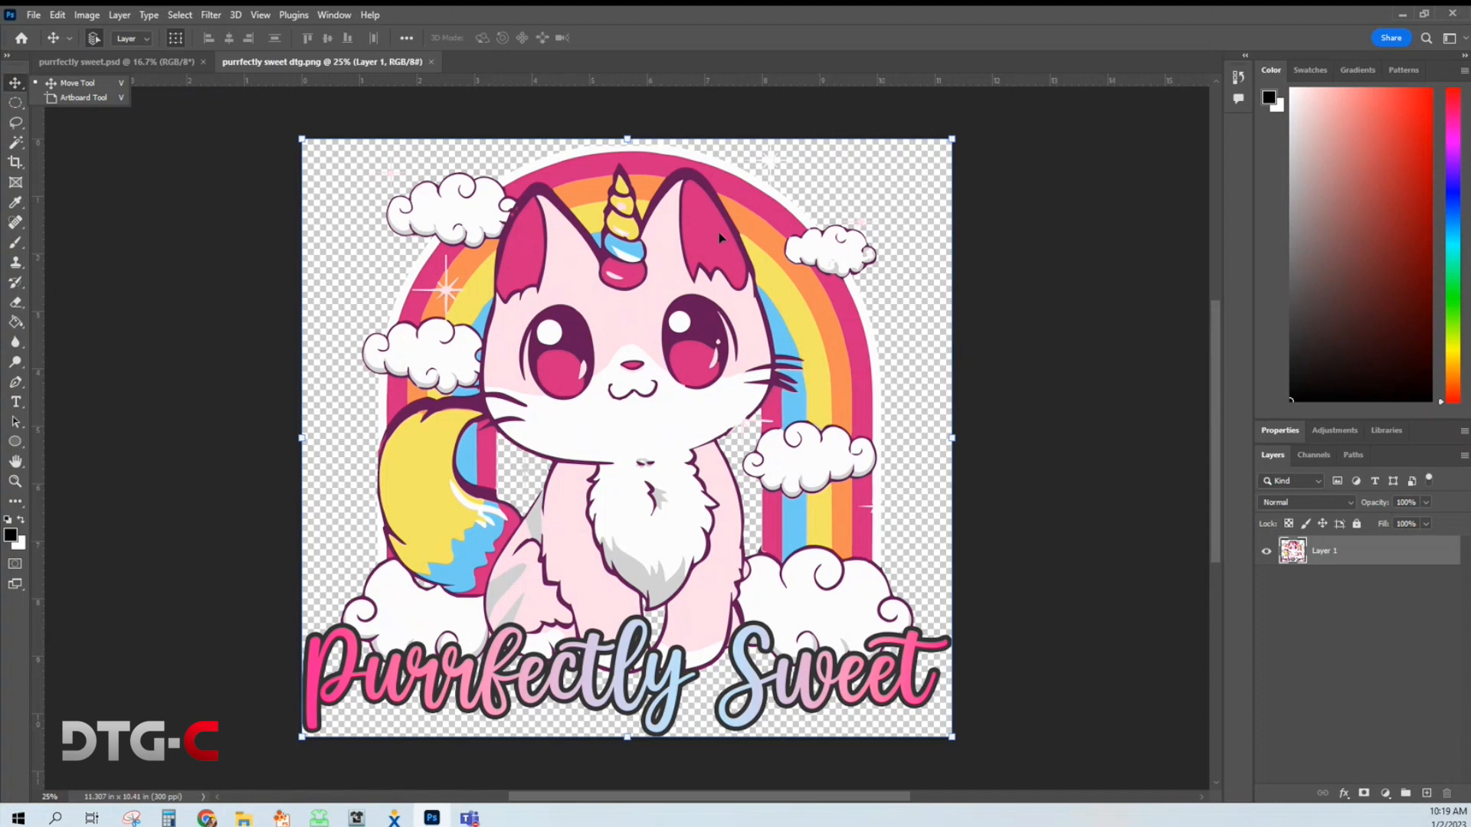
{"action": "left_click", "coordinate": [516, 131]}
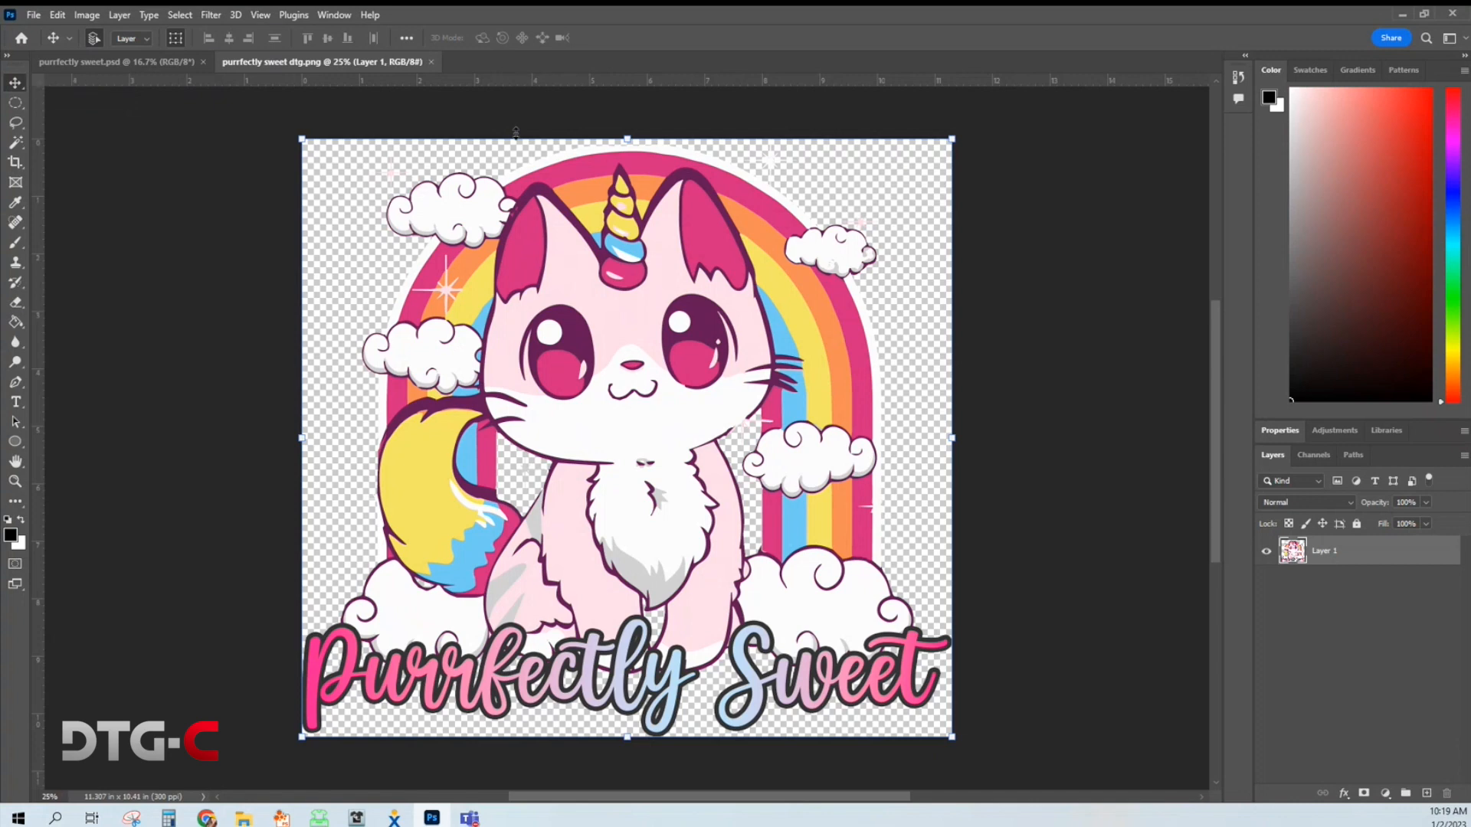
{"action": "right_click", "coordinate": [534, 235]}
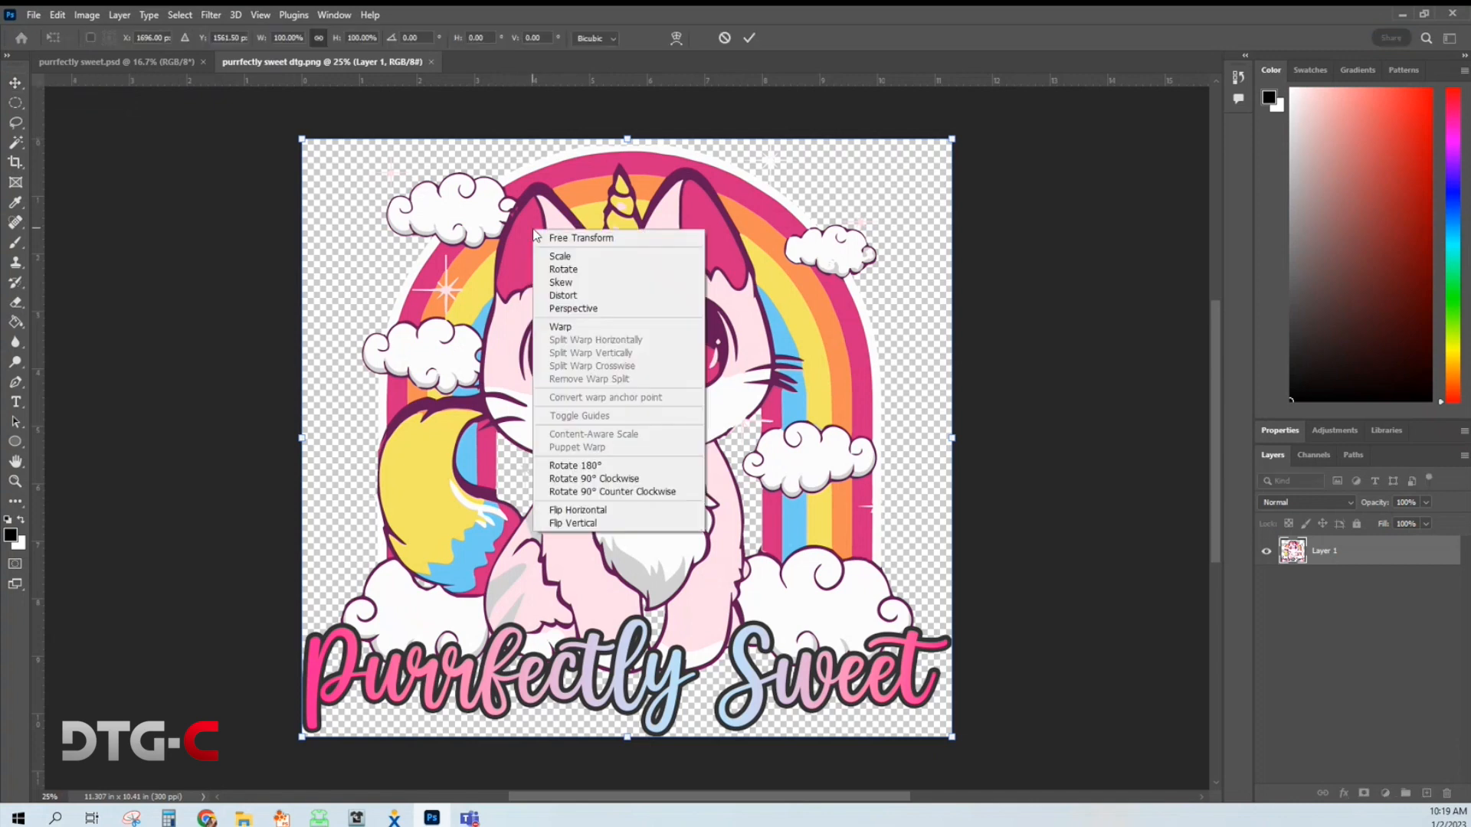
{"action": "left_click", "coordinate": [630, 511]}
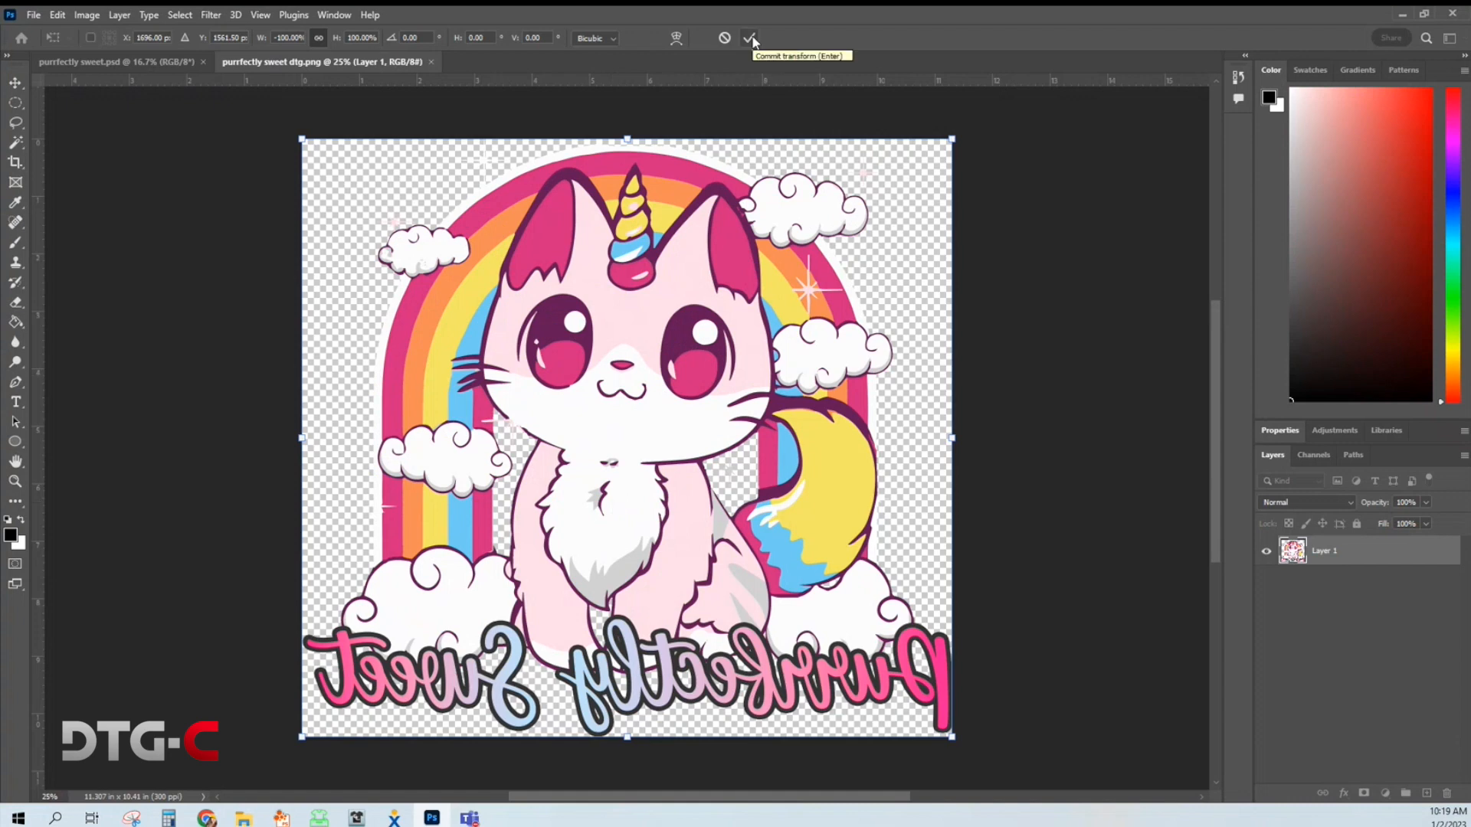
{"action": "left_click", "coordinate": [750, 38]}
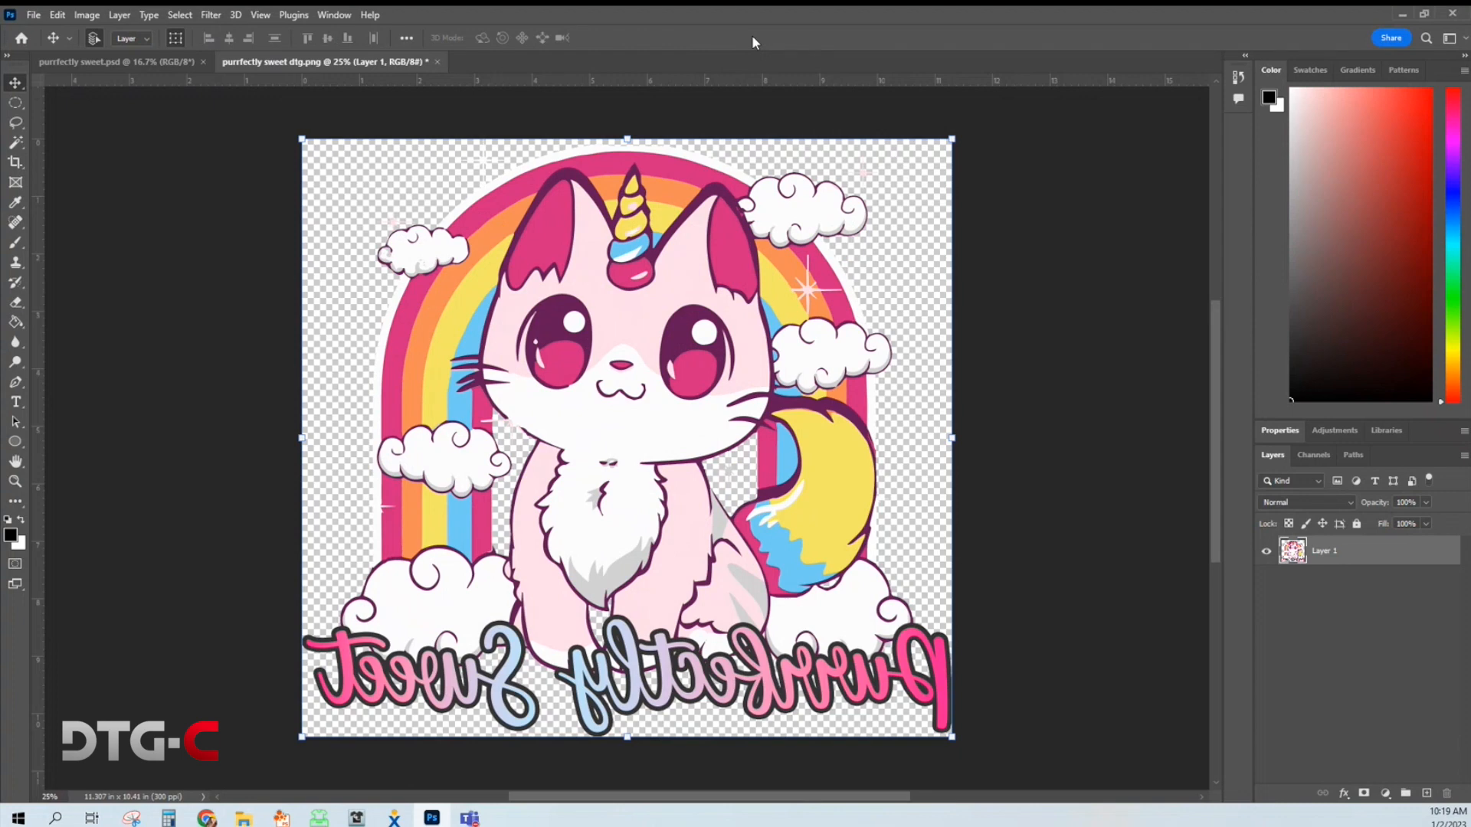
Step: Quick-export the mirrored design as a PNG to the Desktop with the file name "purrfectly sweet dtf"
{"action": "left_click", "coordinate": [42, 16]}
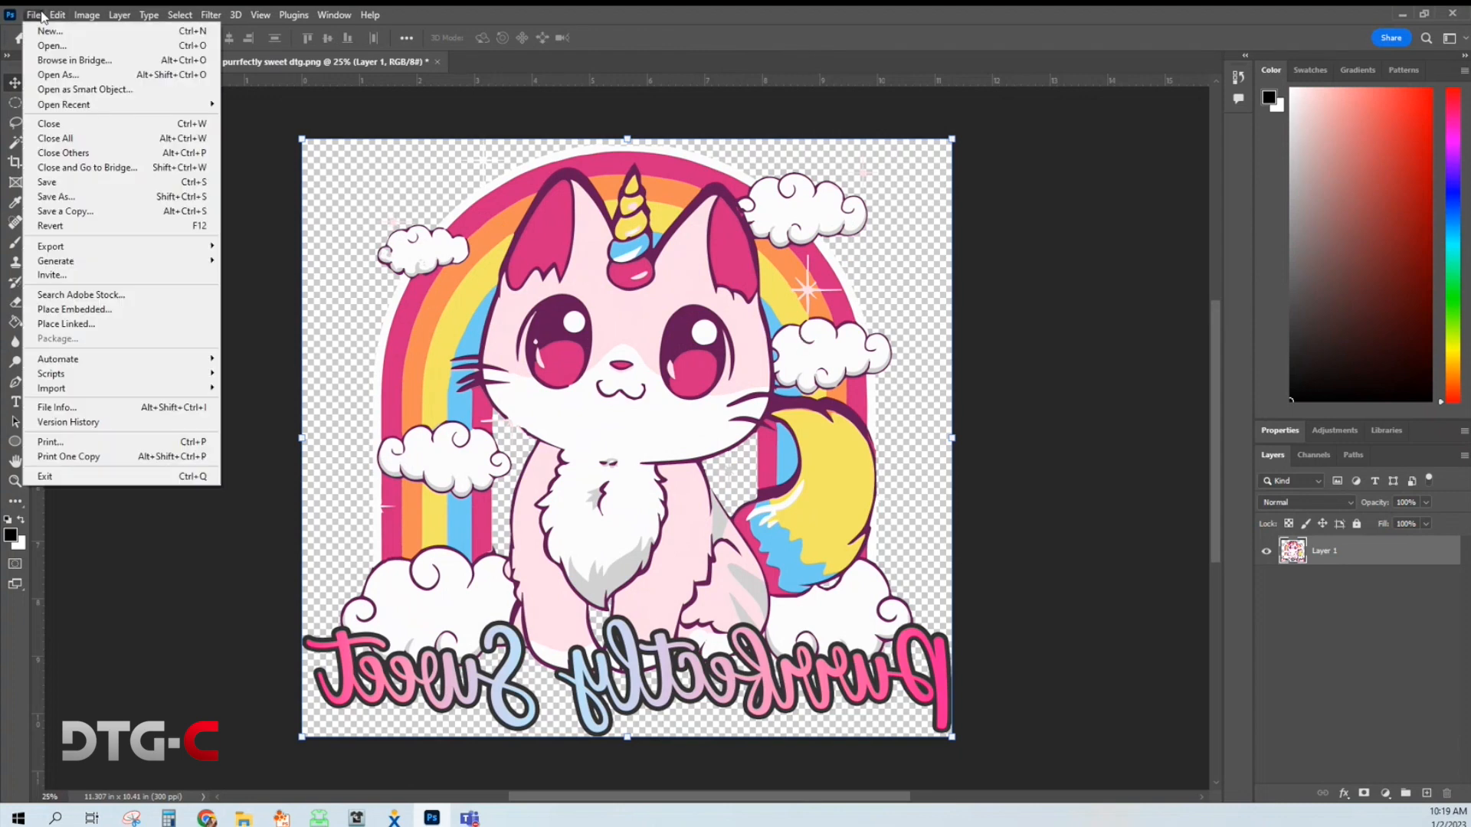
{"action": "mouse_move", "coordinate": [99, 249]}
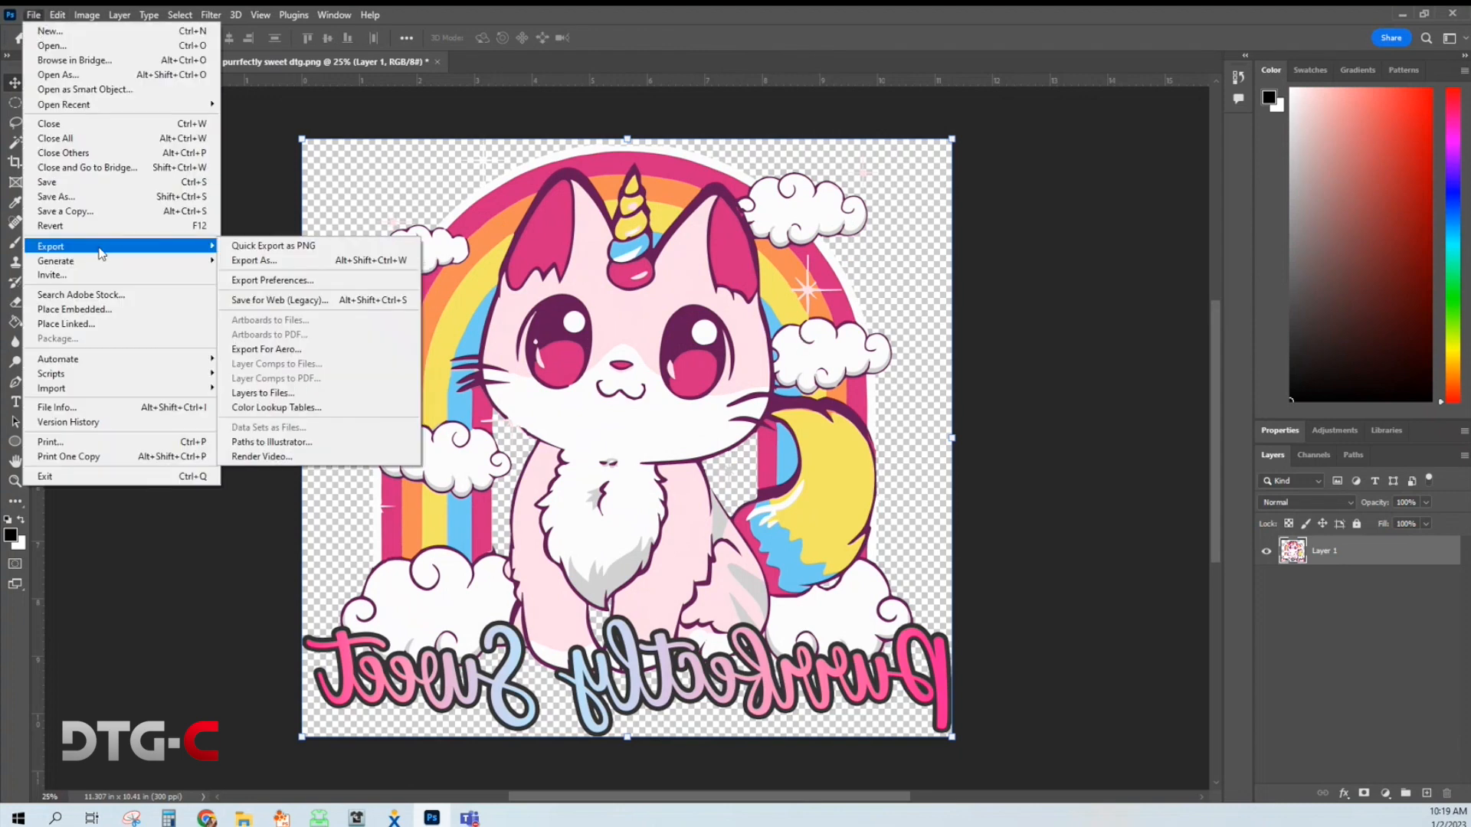
{"action": "left_click", "coordinate": [274, 247]}
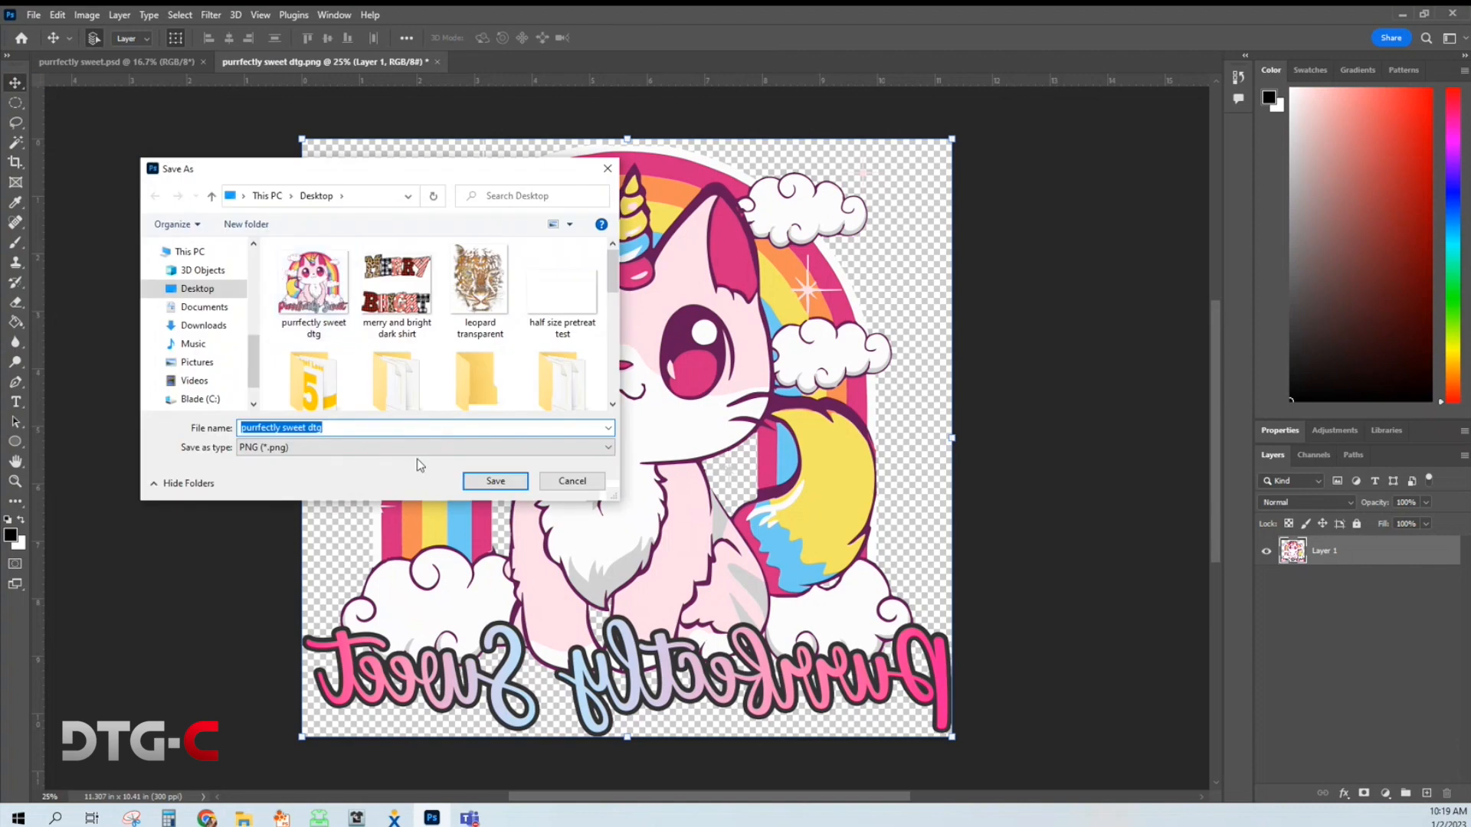
{"action": "left_click", "coordinate": [368, 427]}
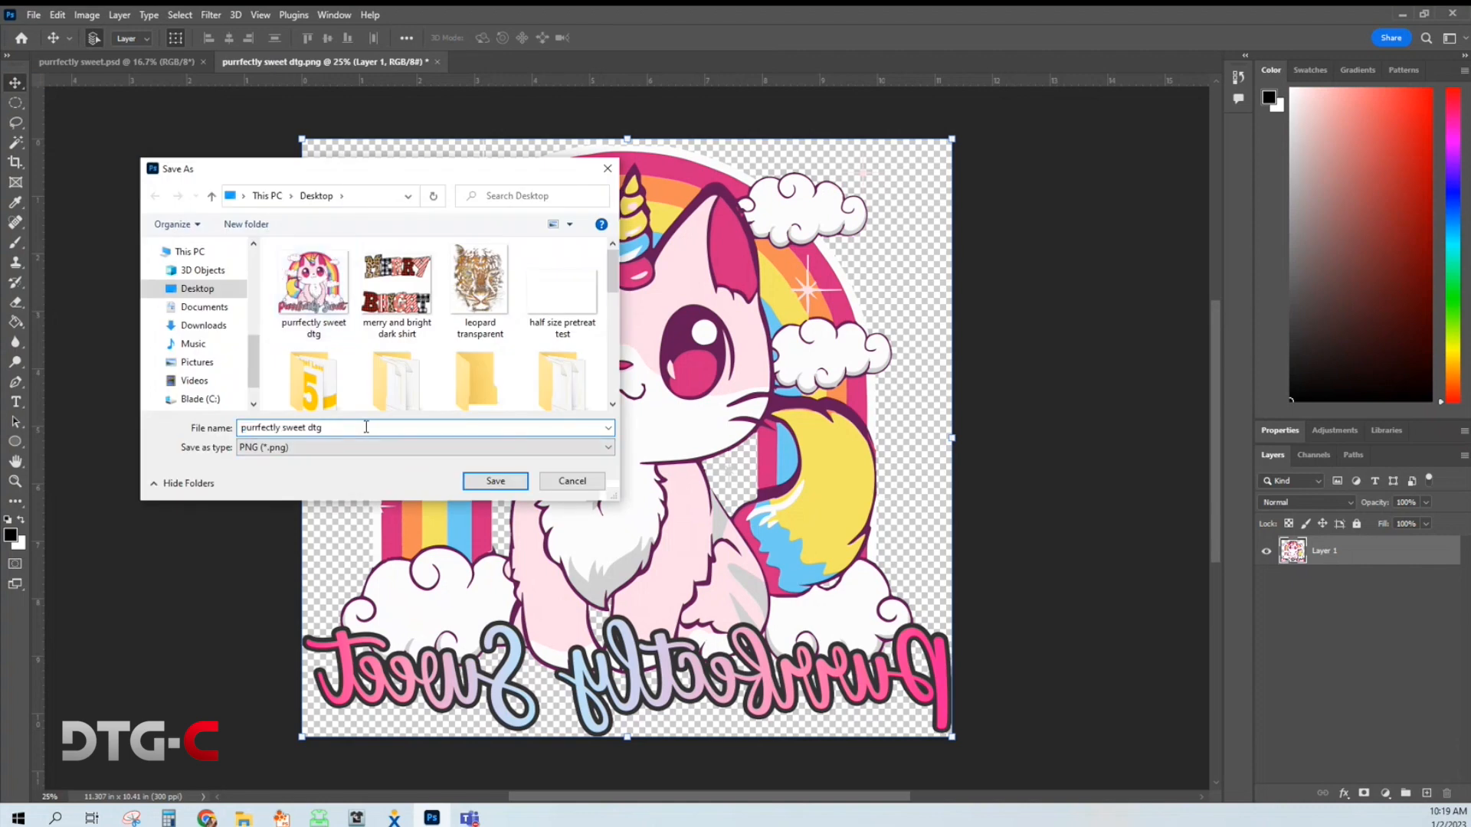
{"action": "key", "text": "BackSpace"}
{"action": "key", "text": "BackSpace"}
{"action": "type", "text": "tf"}
{"action": "left_click", "coordinate": [495, 481]}
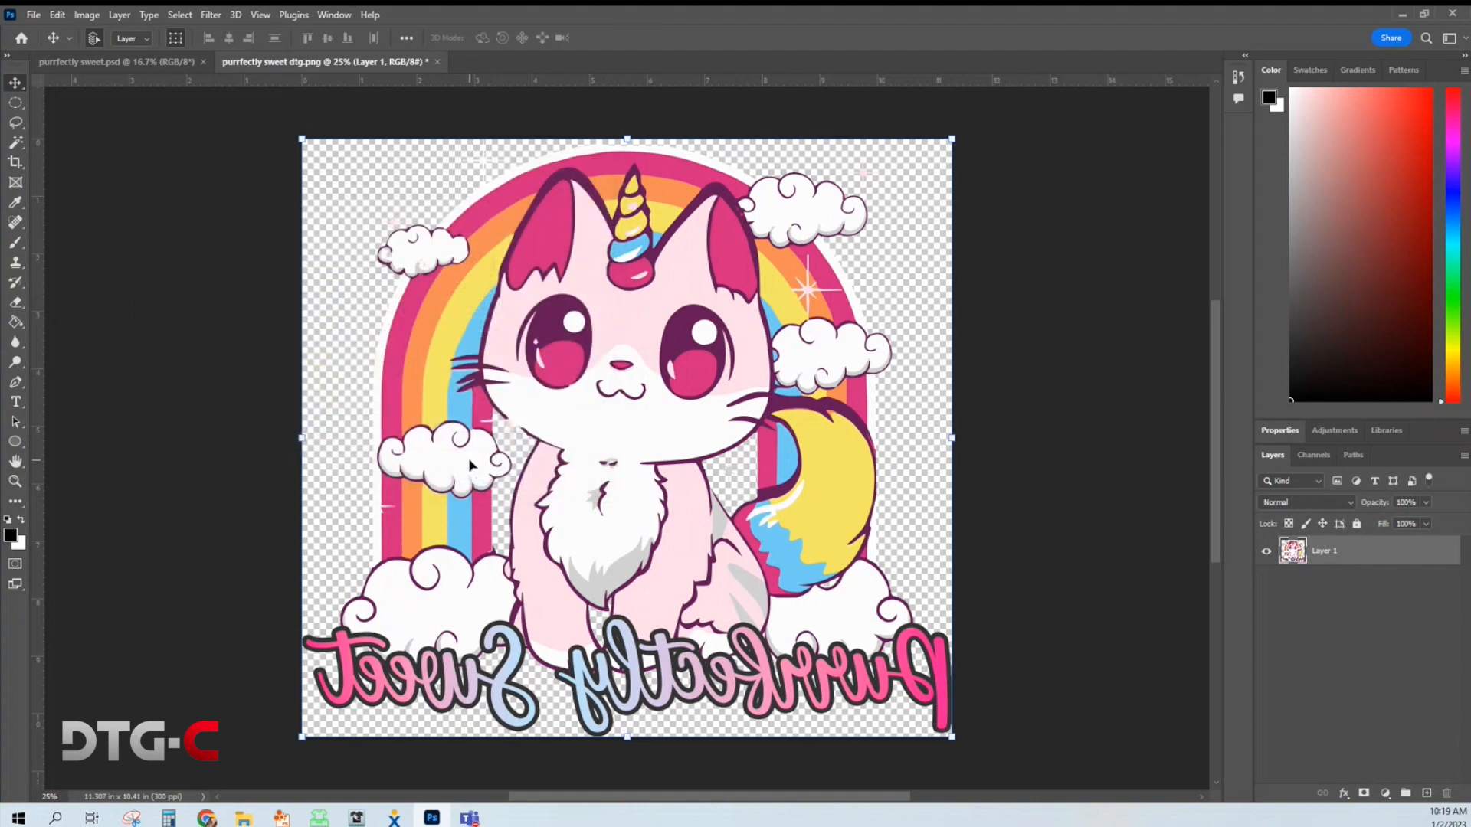